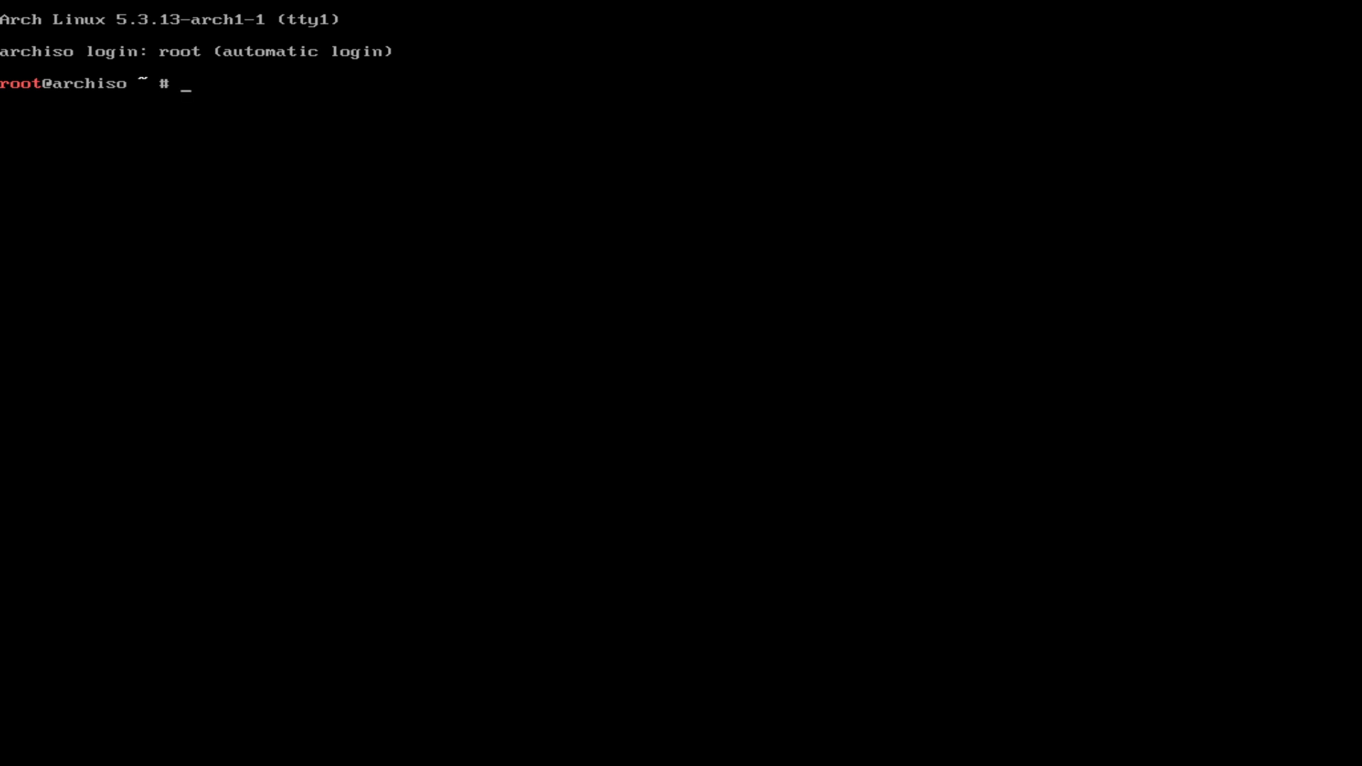
Step: Run fdisk -l to show the 8 GiB /dev/sda disk and the loop device
type("fdisk -l")
key("Return")
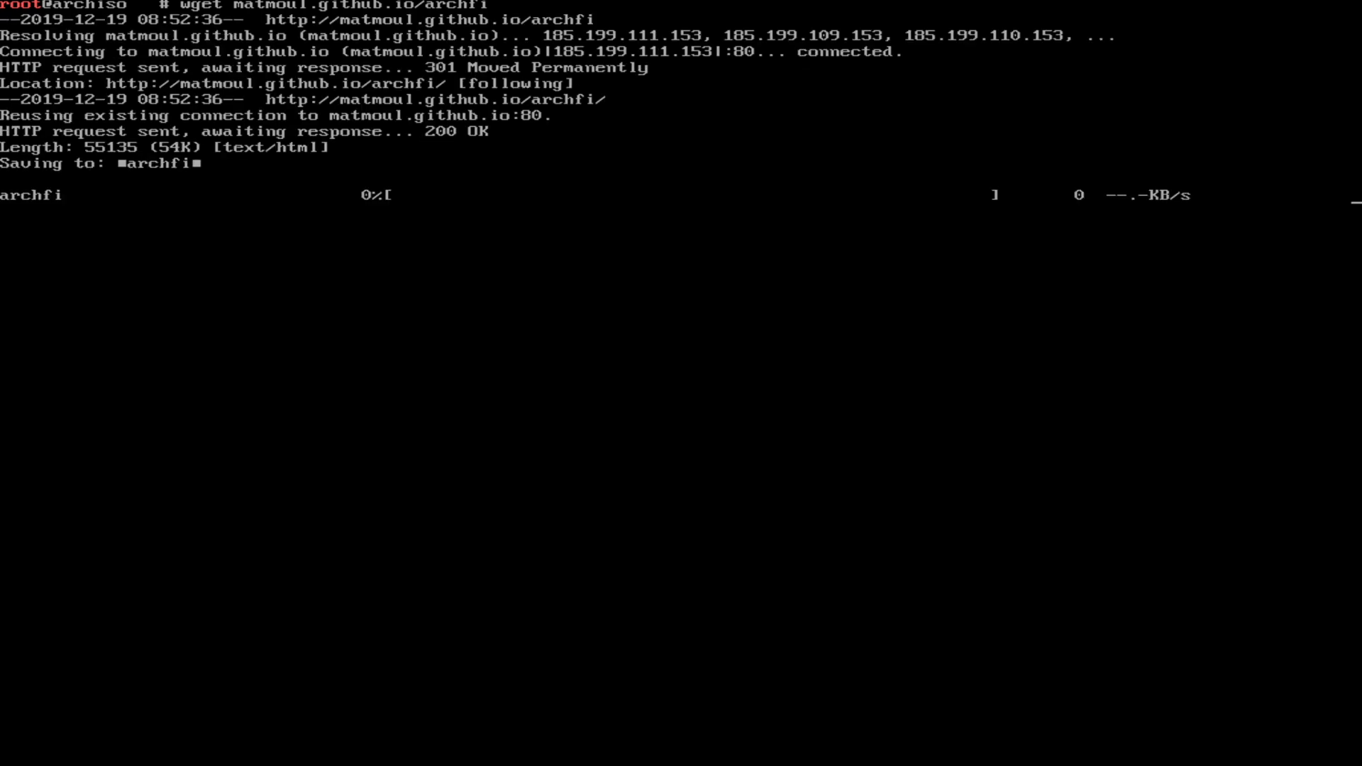
Step: Launch archfi with sh archfi and set the installer language to English
type("sh")
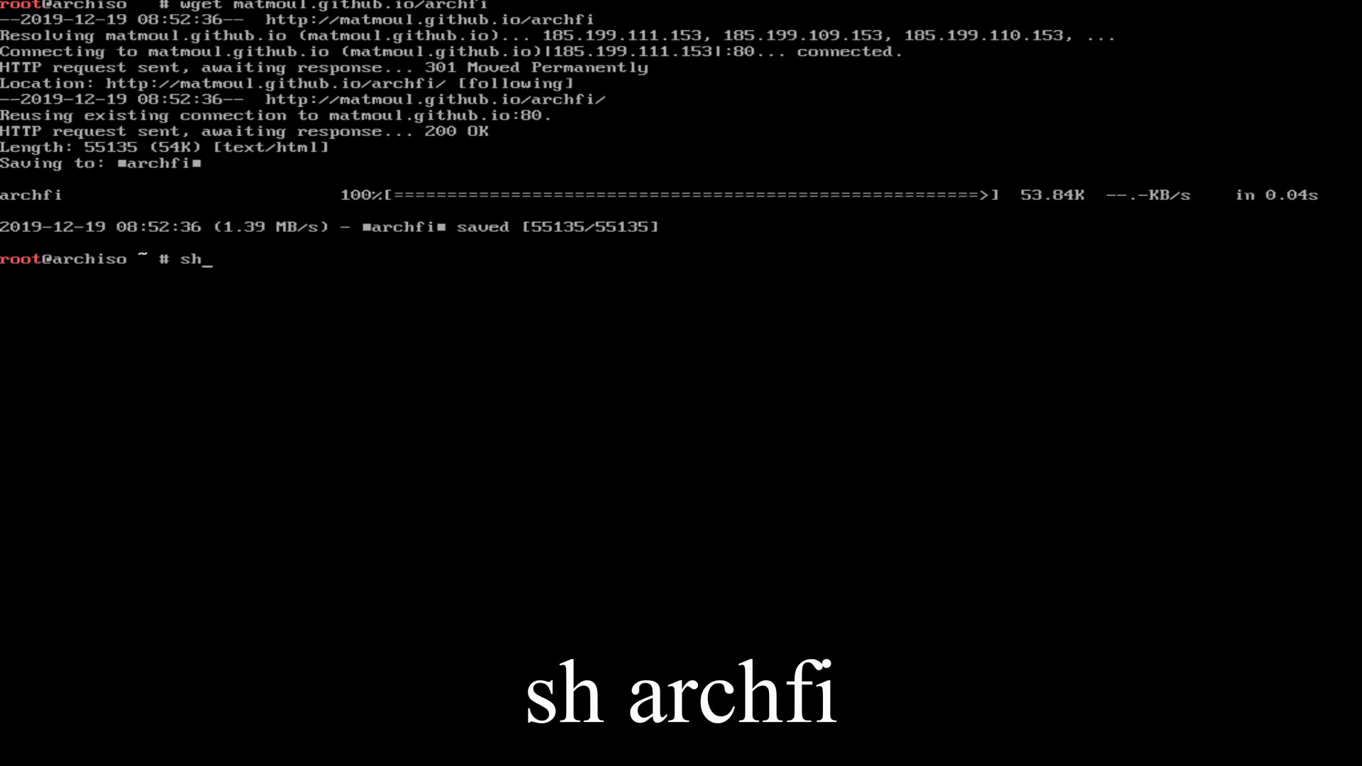
type(" archfi")
key("Return")
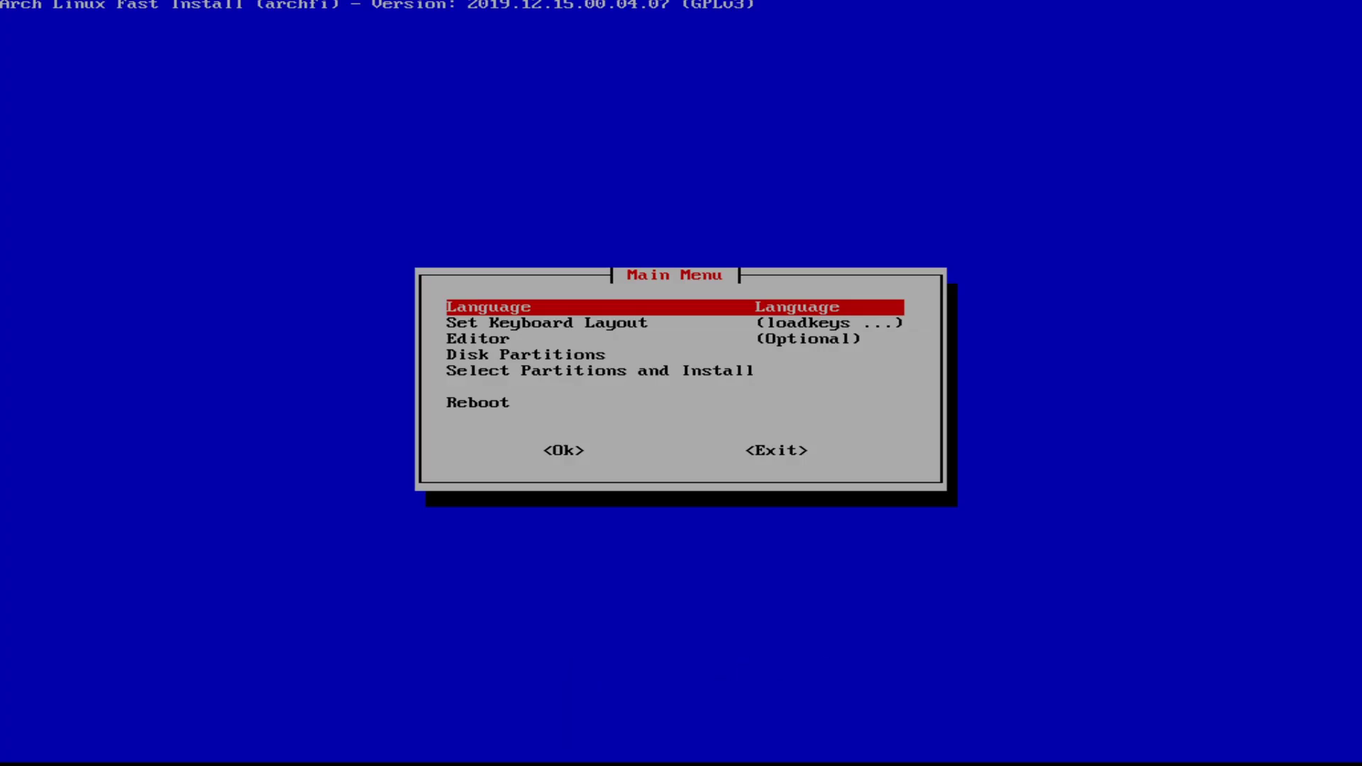
key("Return")
key("Down")
key("Down")
key("Down")
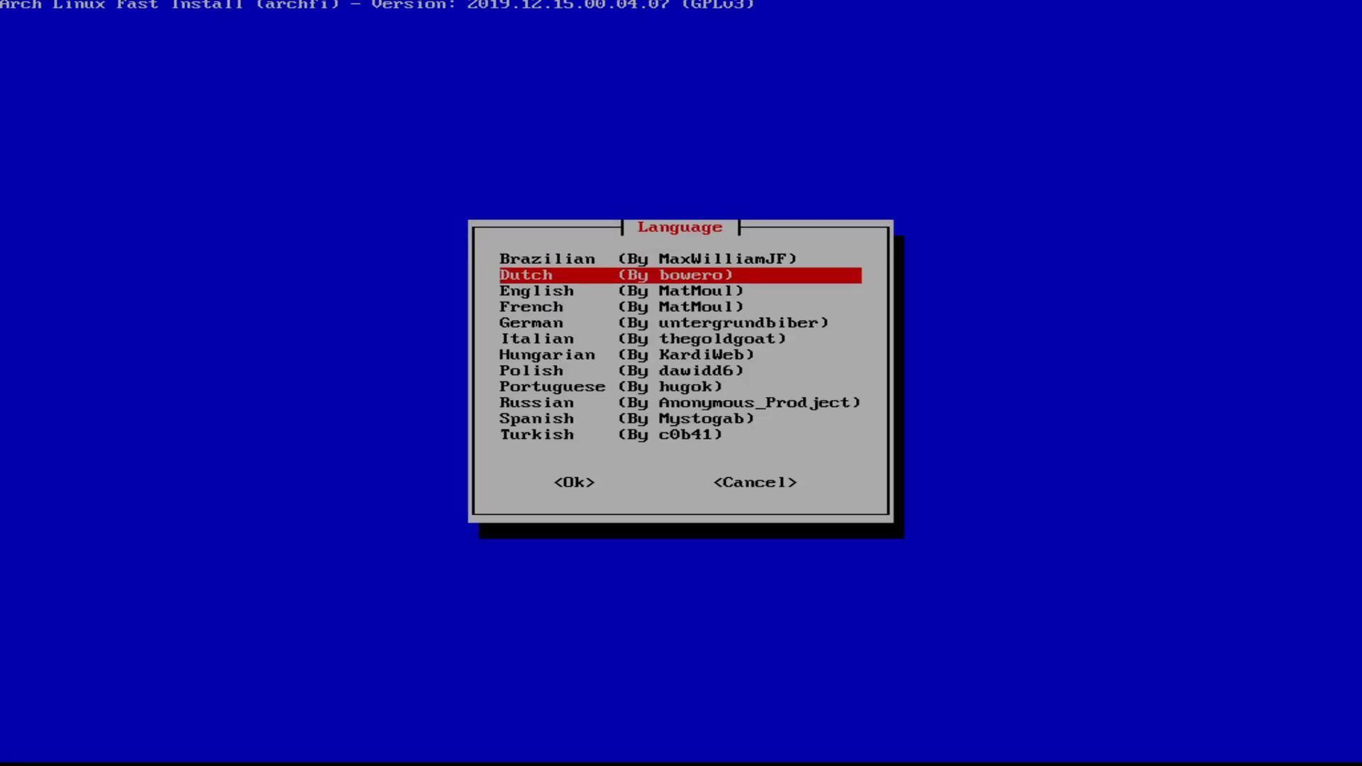
key("Up")
key("Return")
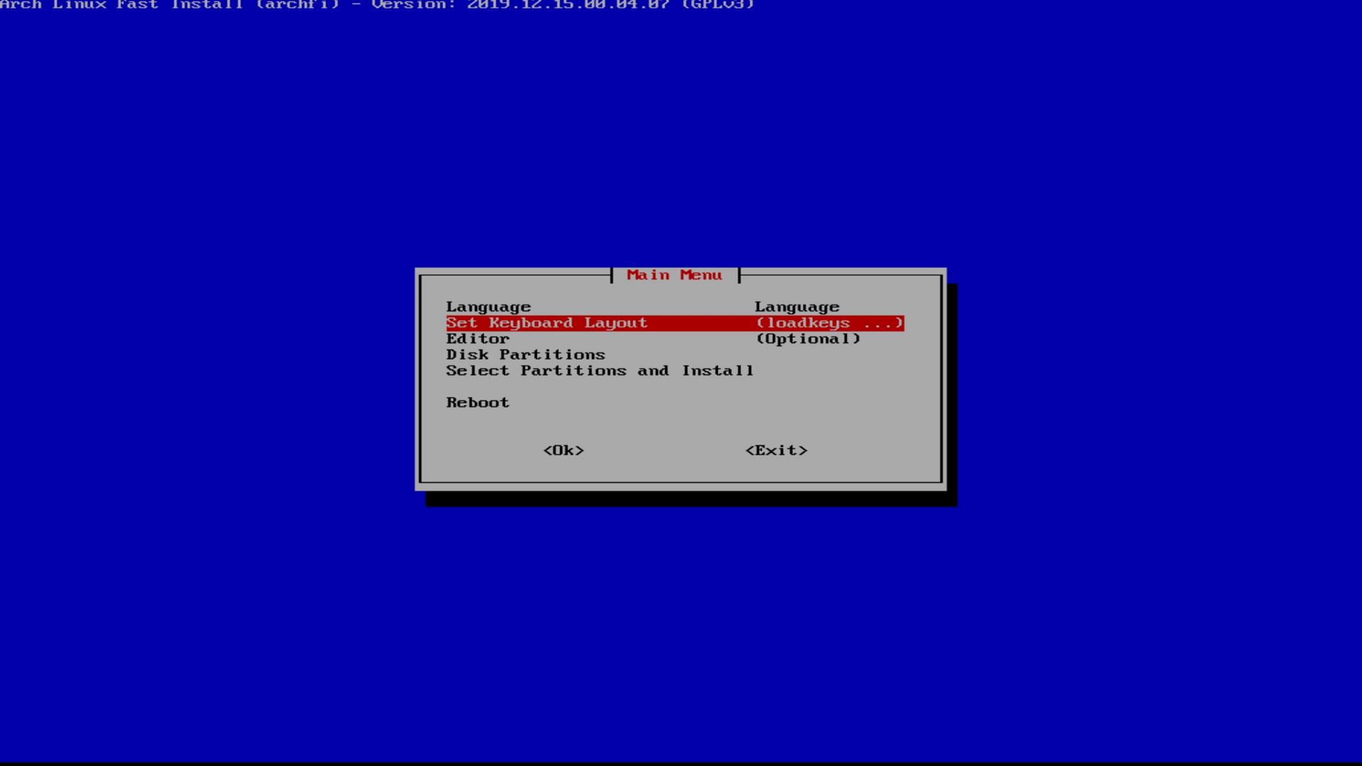
Step: Set the keyboard layout to us
key("Return")
key("u")
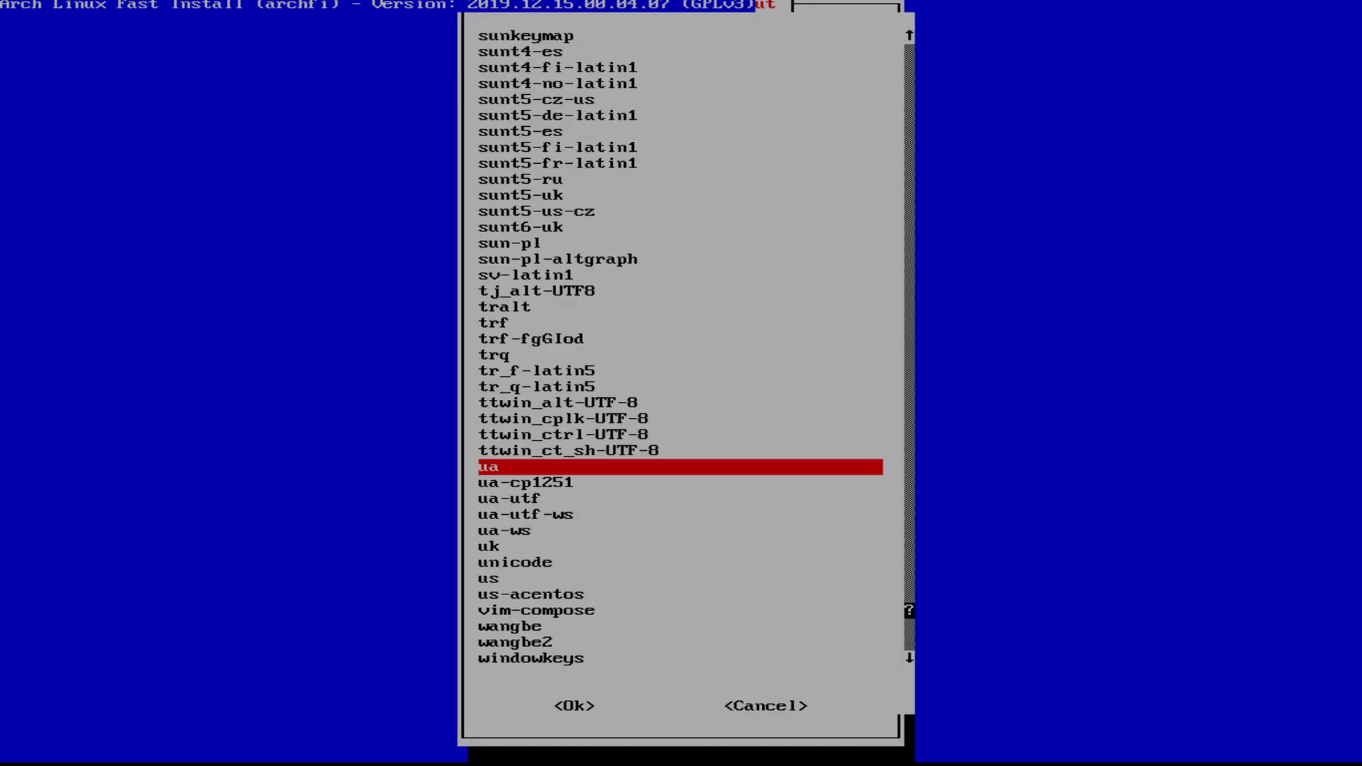
key("Down")
key("Down")
key("Down")
key("Down")
key("Down")
key("Down")
key("Down")
key("Down")
key("Down")
key("Down")
key("Down")
key("Down")
key("Up")
key("Up")
key("Up")
key("Up")
key("Up")
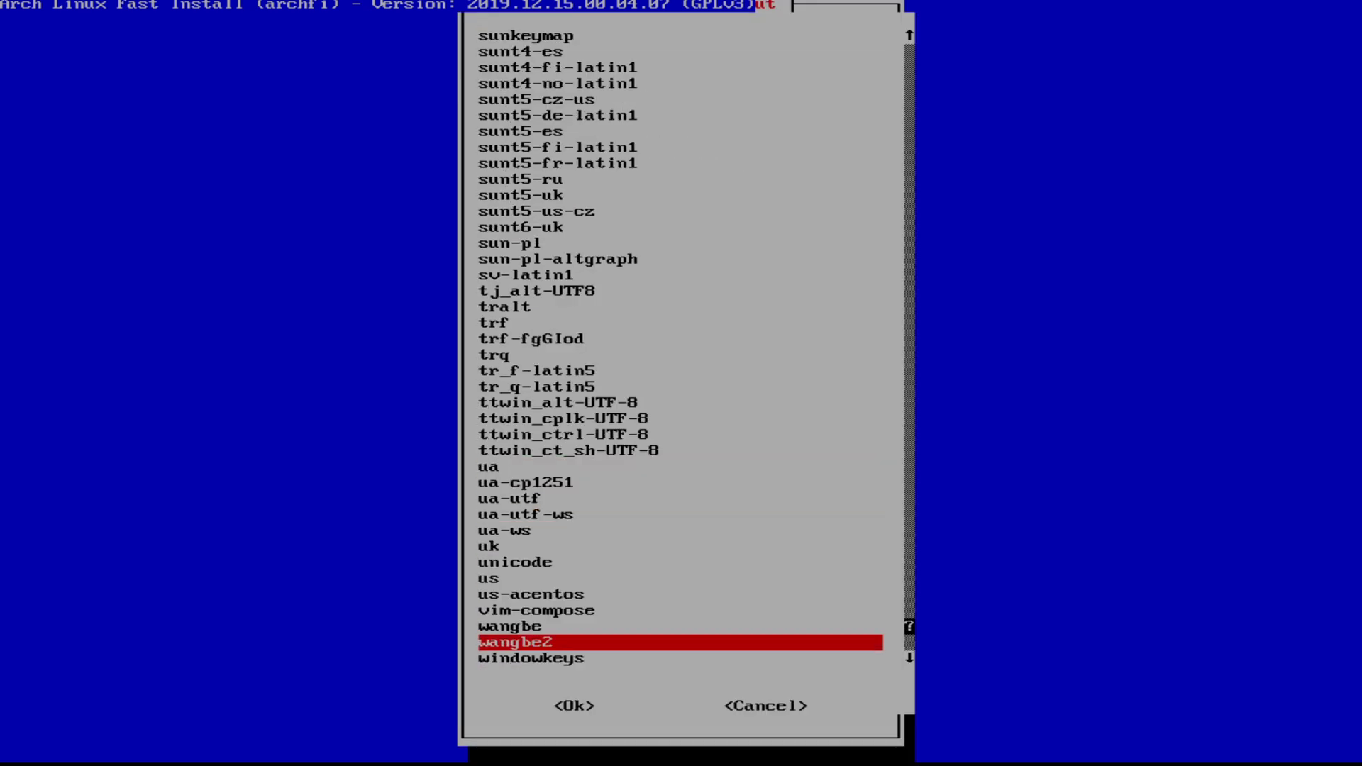
key("Return")
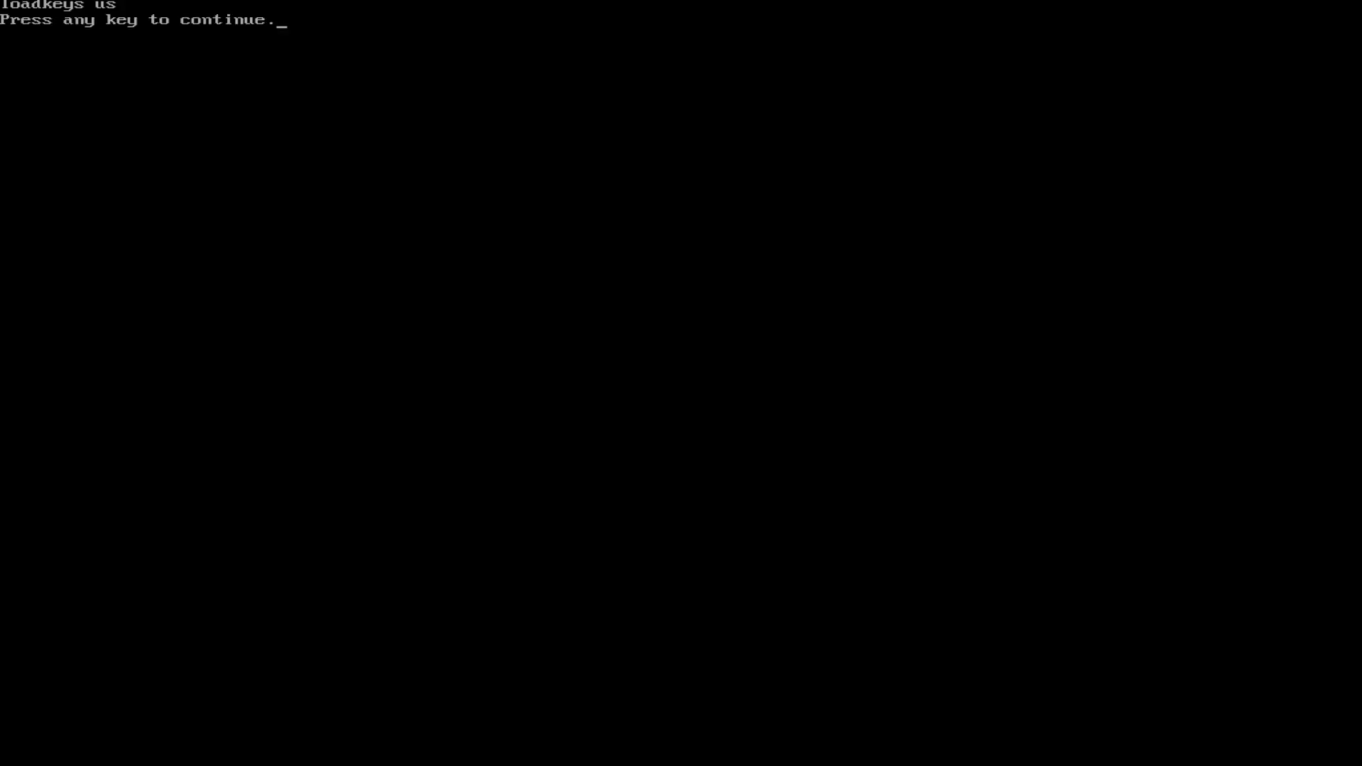
key("Return")
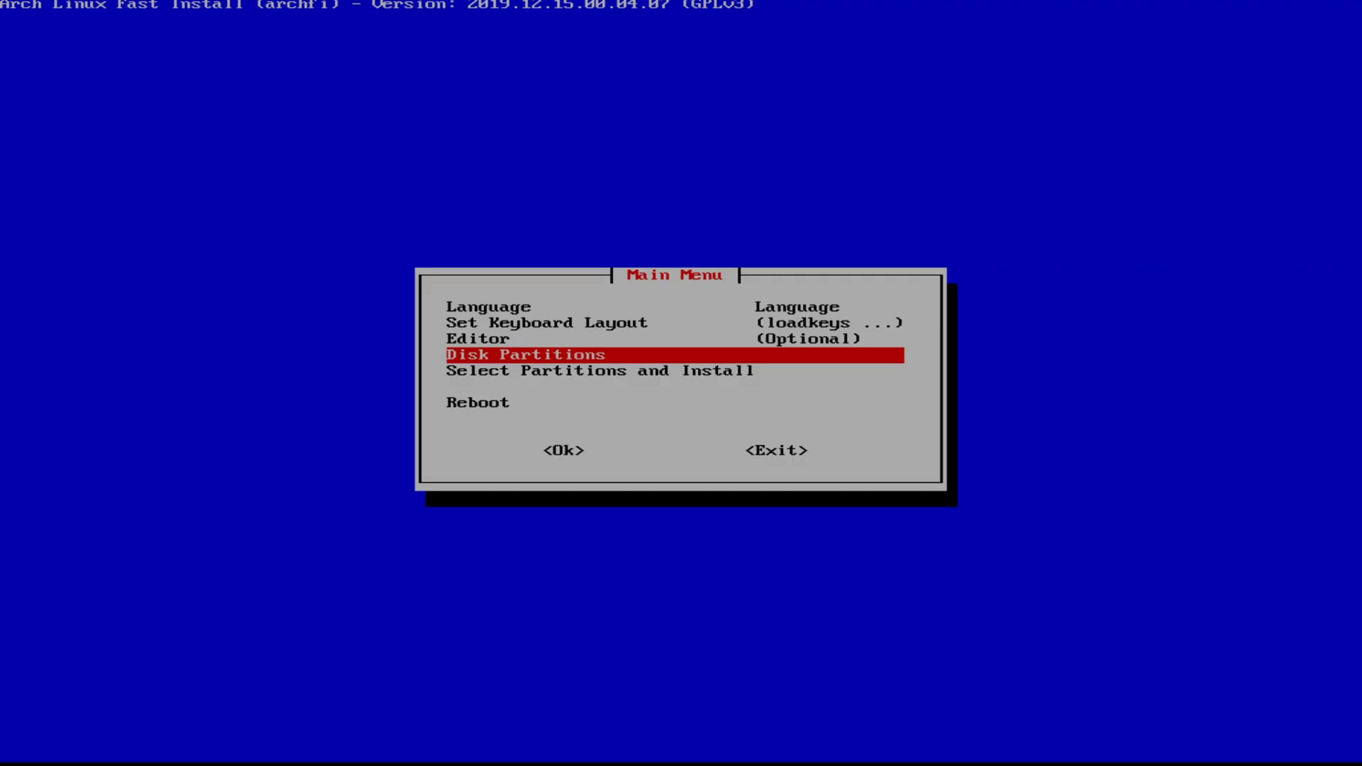
Step: Choose nano as the installer's editor
key("Up")
key("Return")
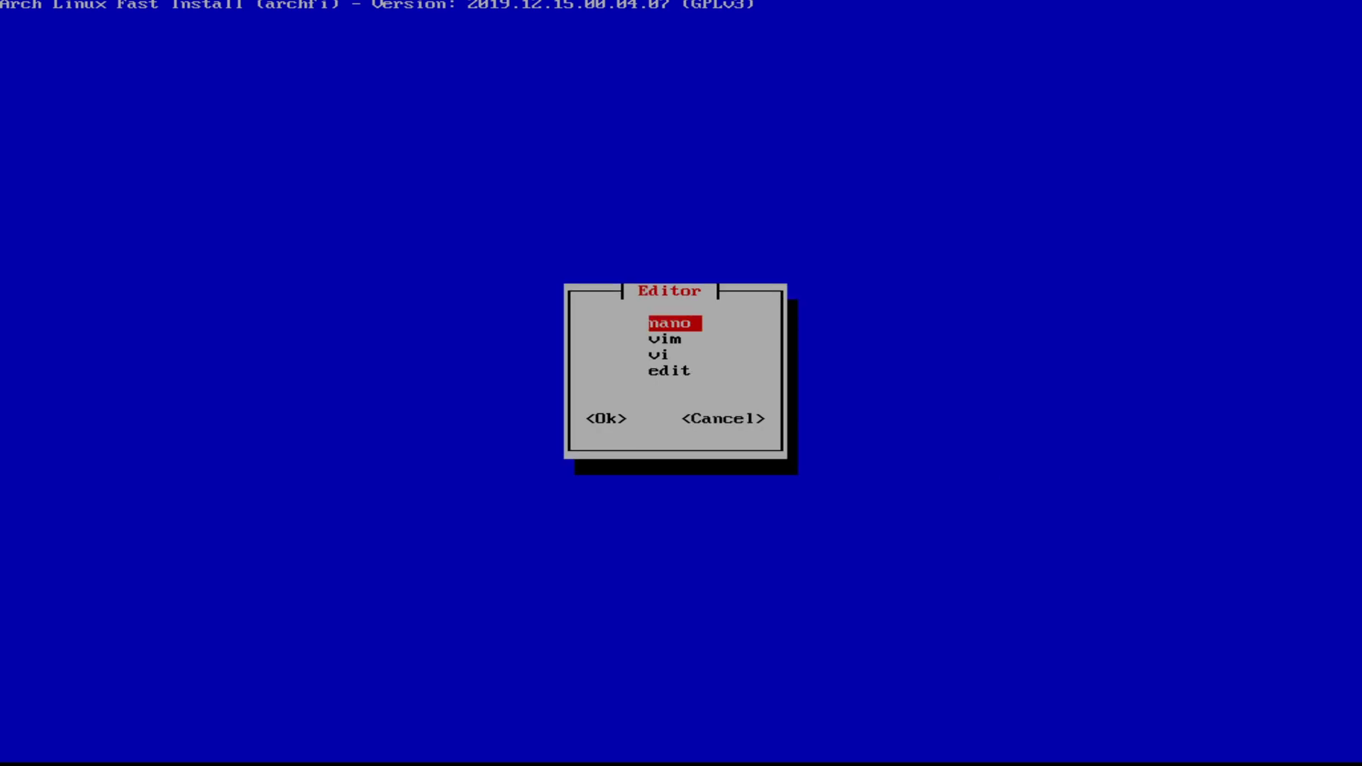
key("Return")
key("Return")
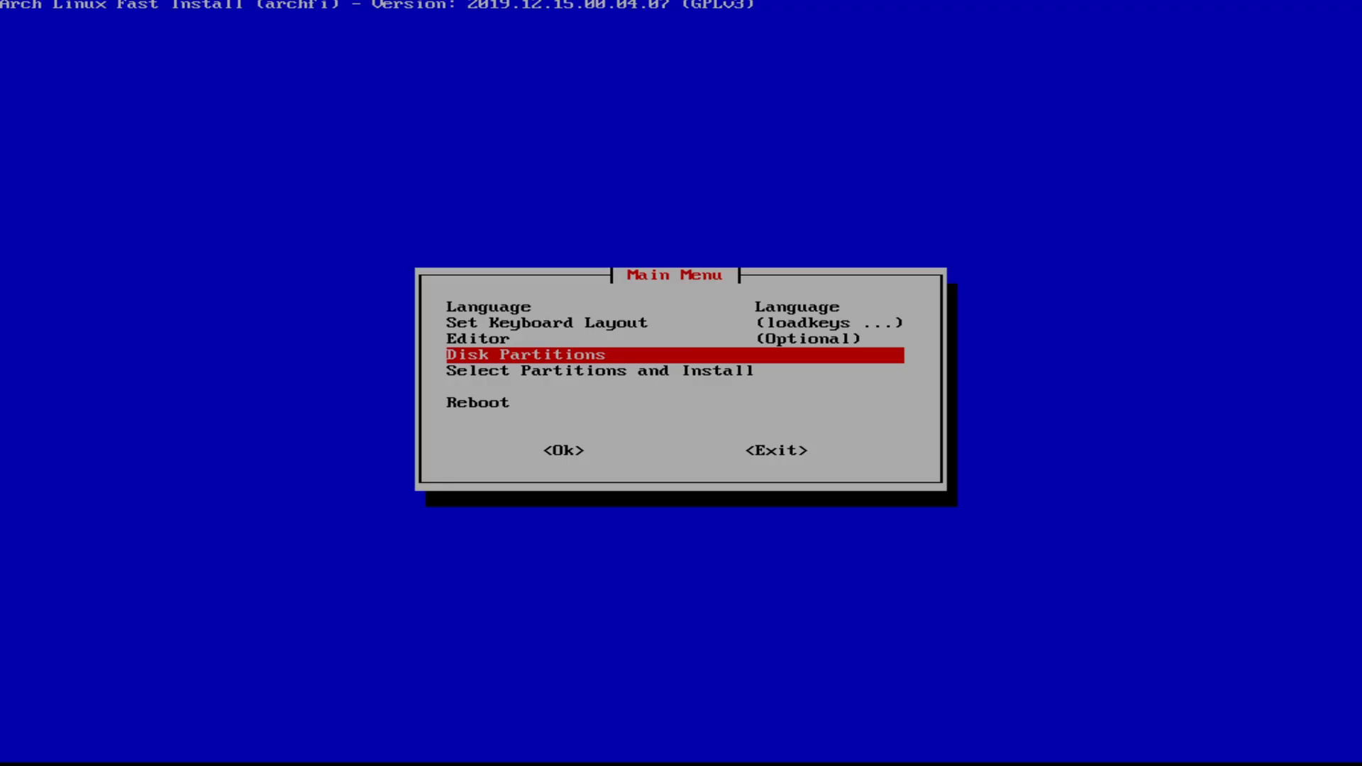
key("Return")
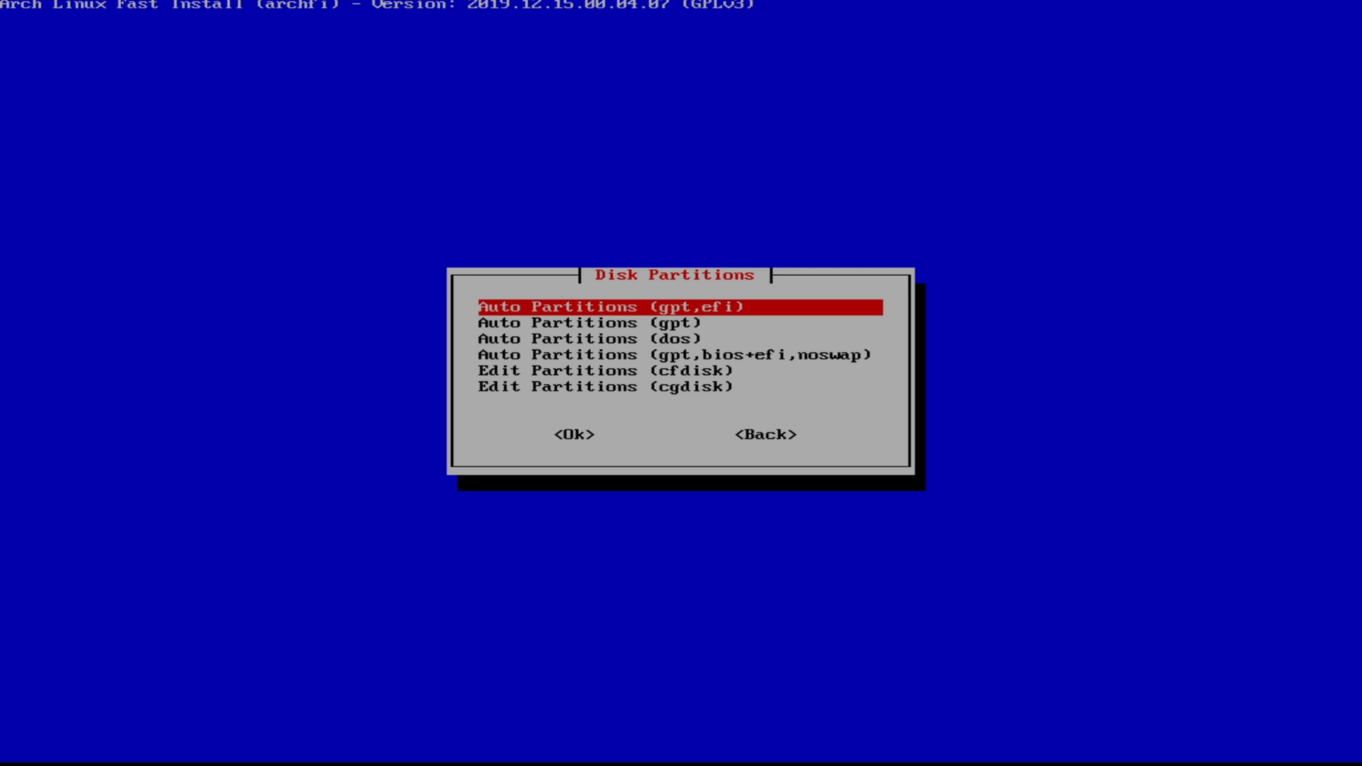
Step: Run Auto Partitions (gpt,efi) to create EFI boot, swap and root partitions, then go Back
key("Down")
key("Down")
key("Down")
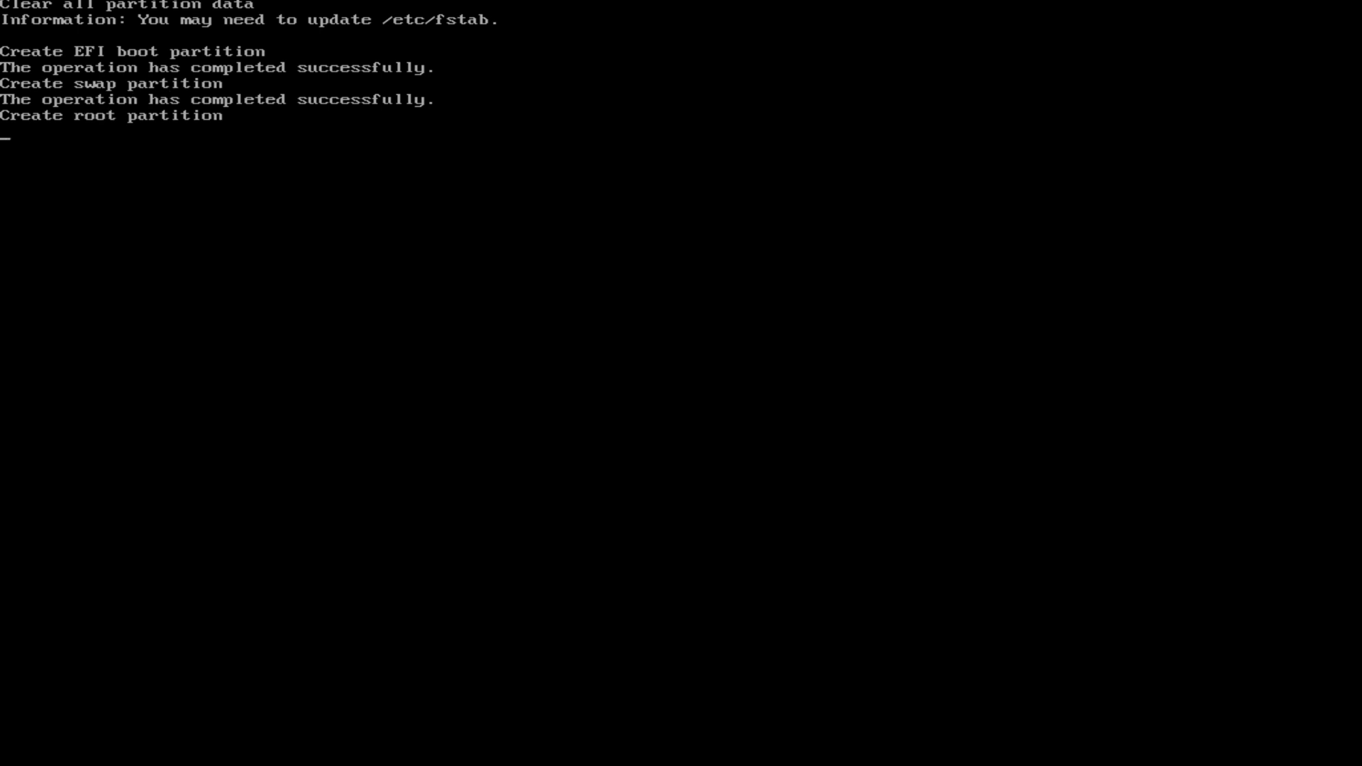
key("Return")
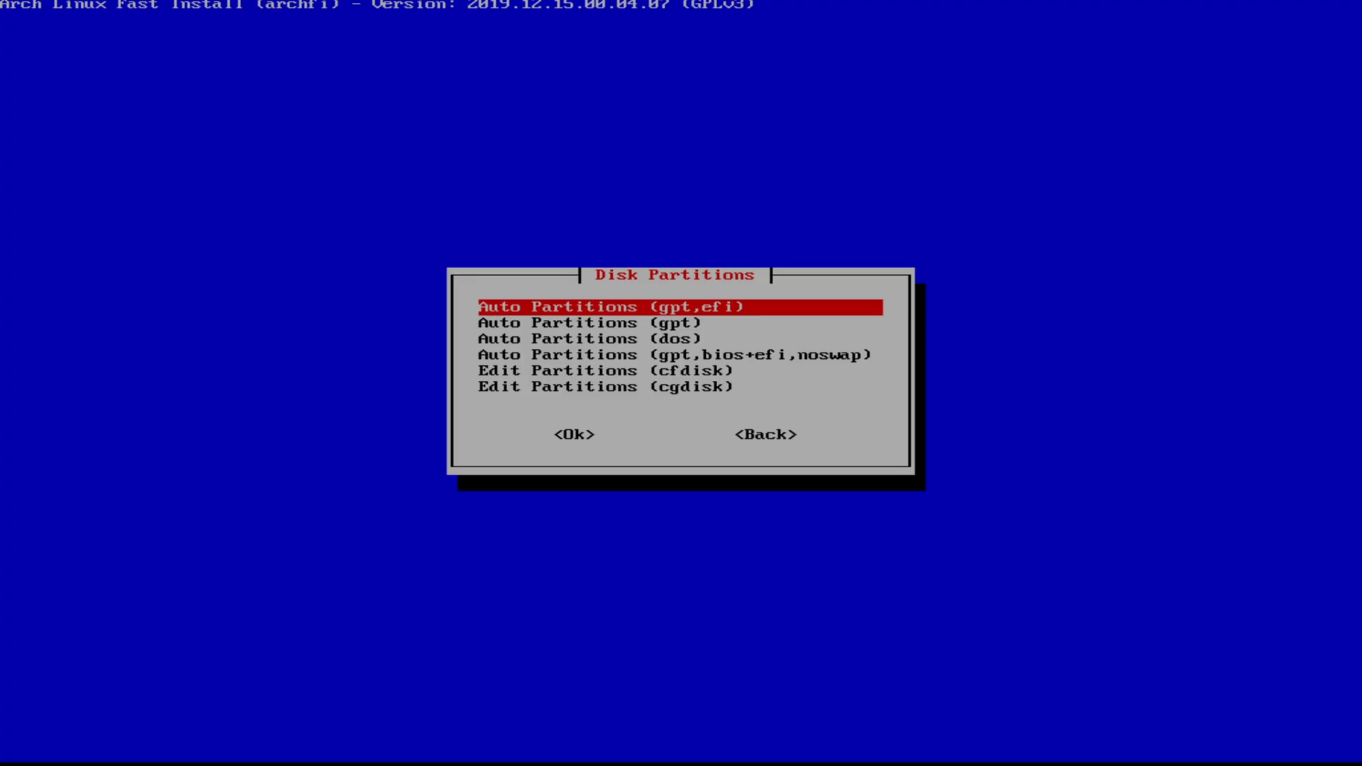
key("Tab")
key("Tab")
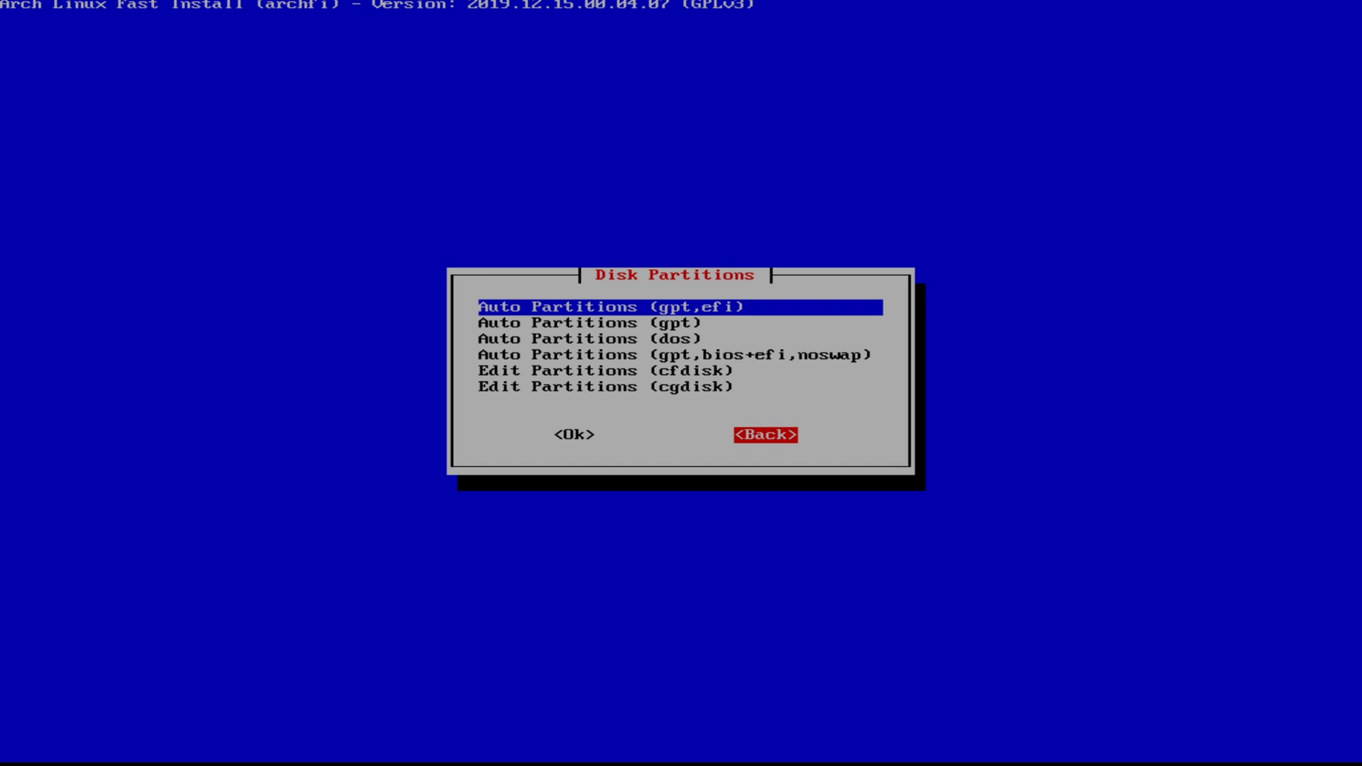
key("Return")
Step: Assign boot /dev/sda1, swap /dev/sda3, root /dev/sda4, no home, and confirm
key("Return")
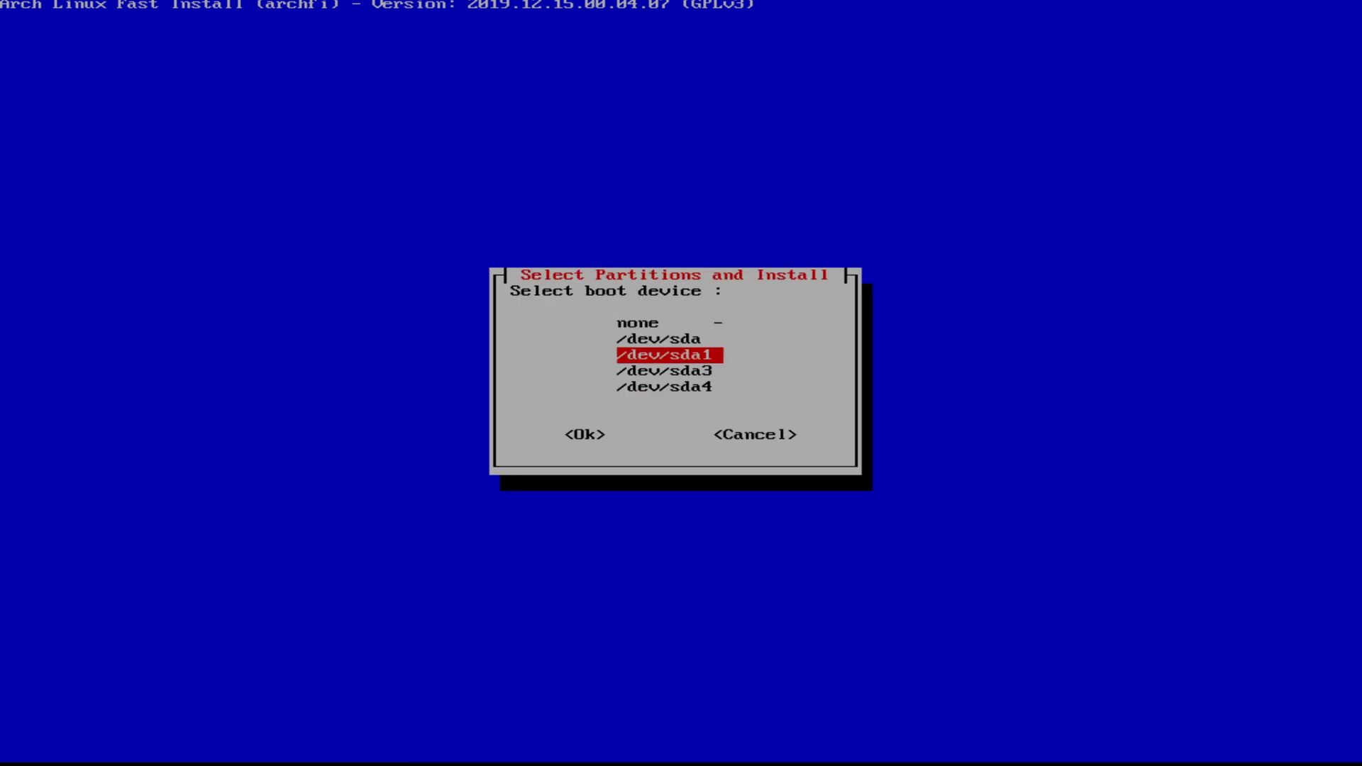
key("Return")
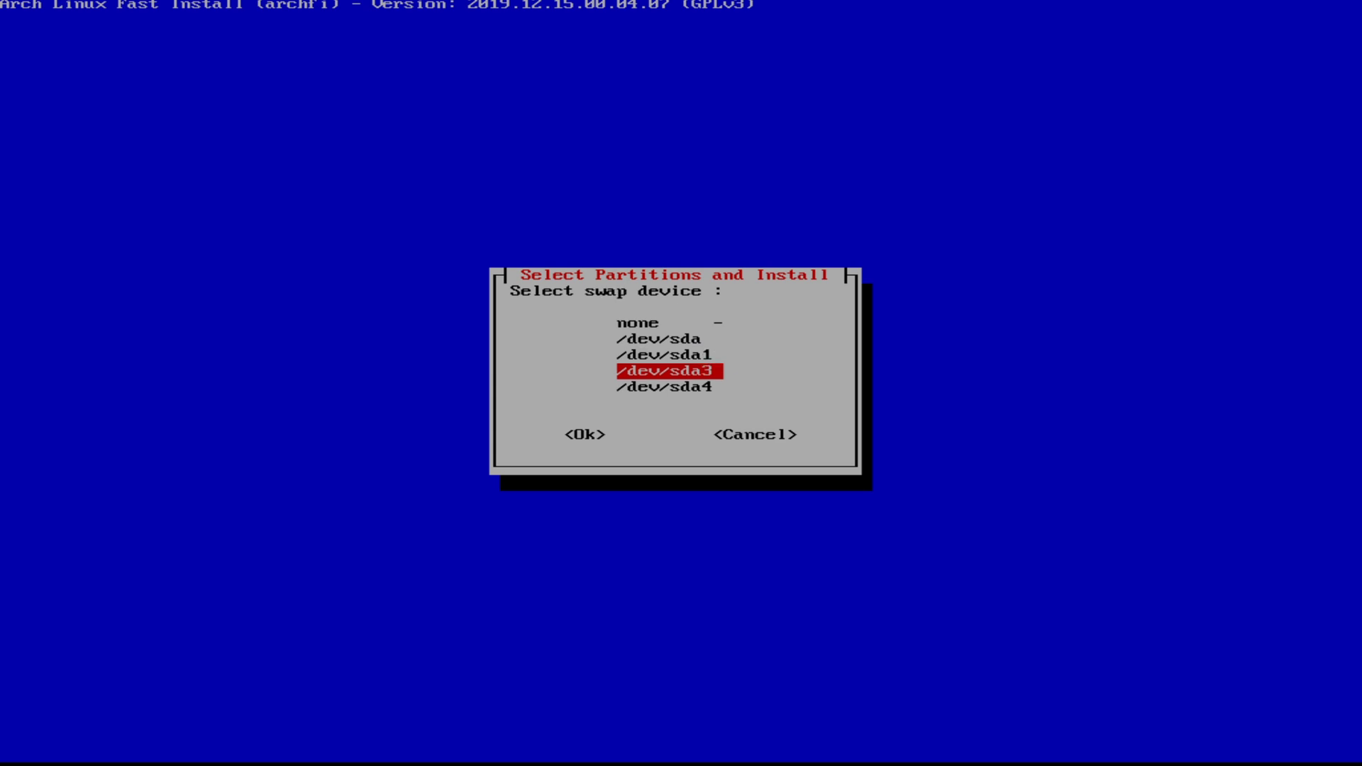
key("Return")
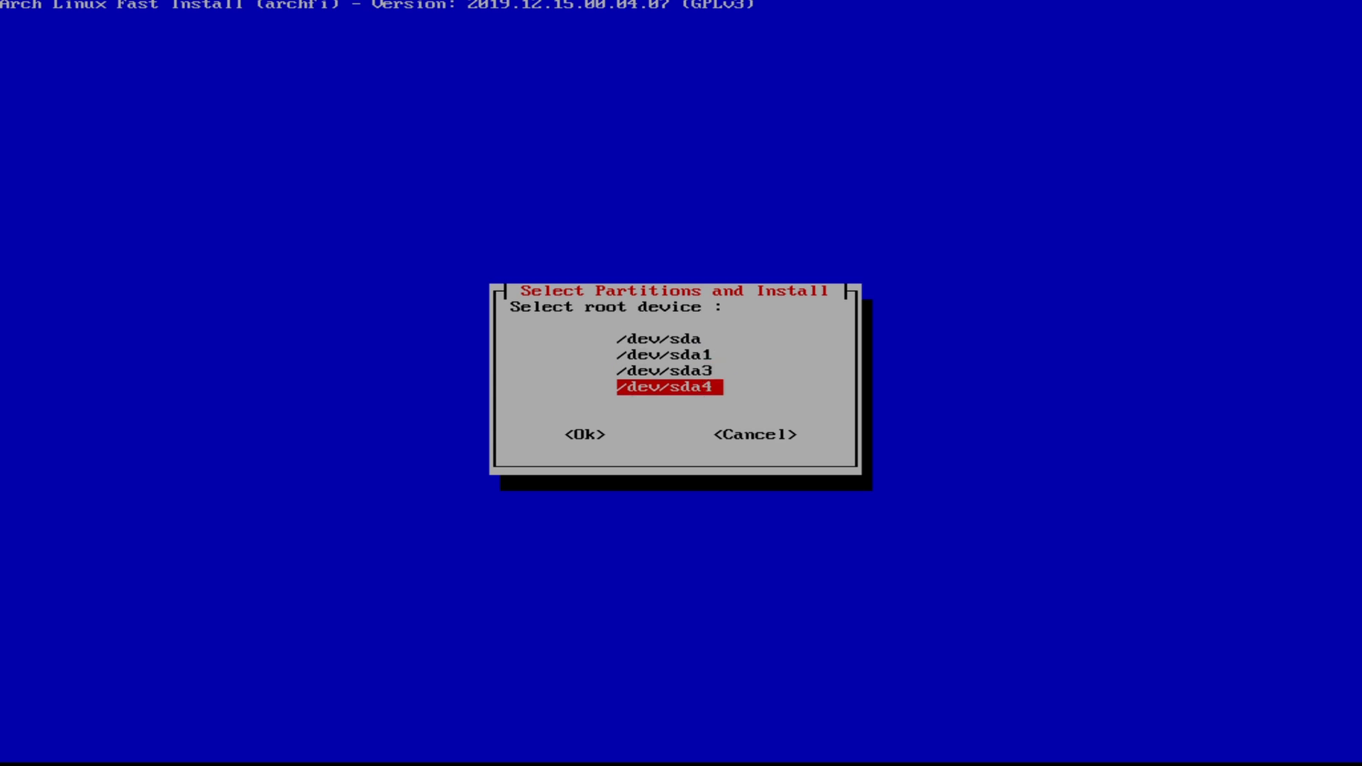
key("Return")
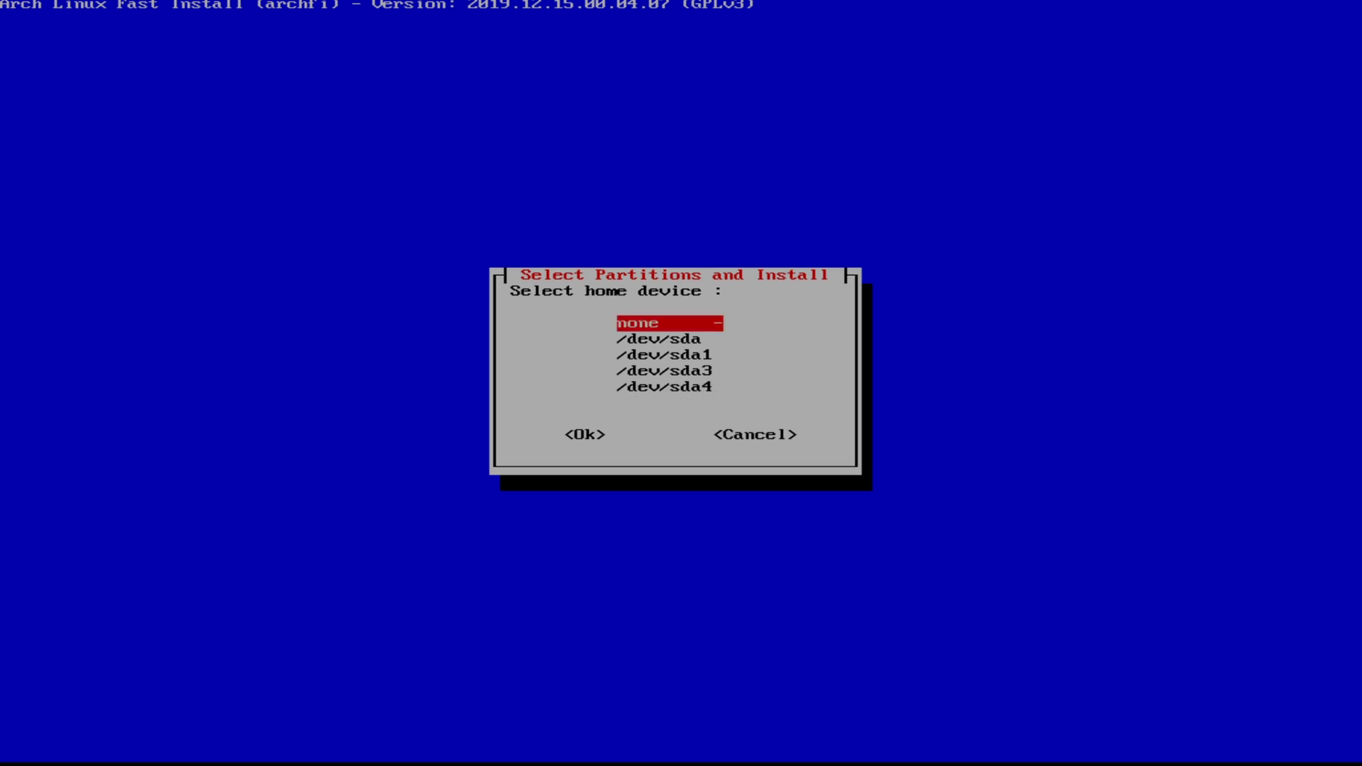
key("Return")
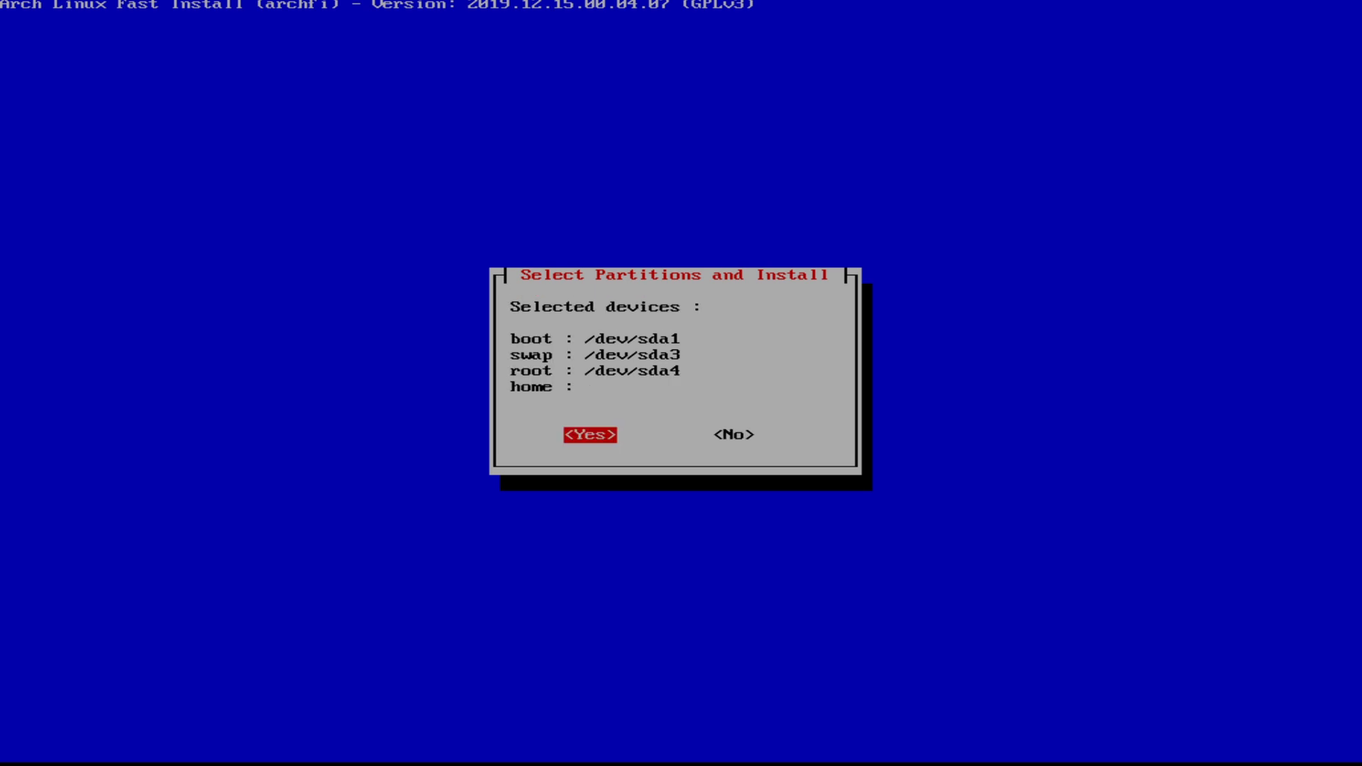
key("Return")
key("Return")
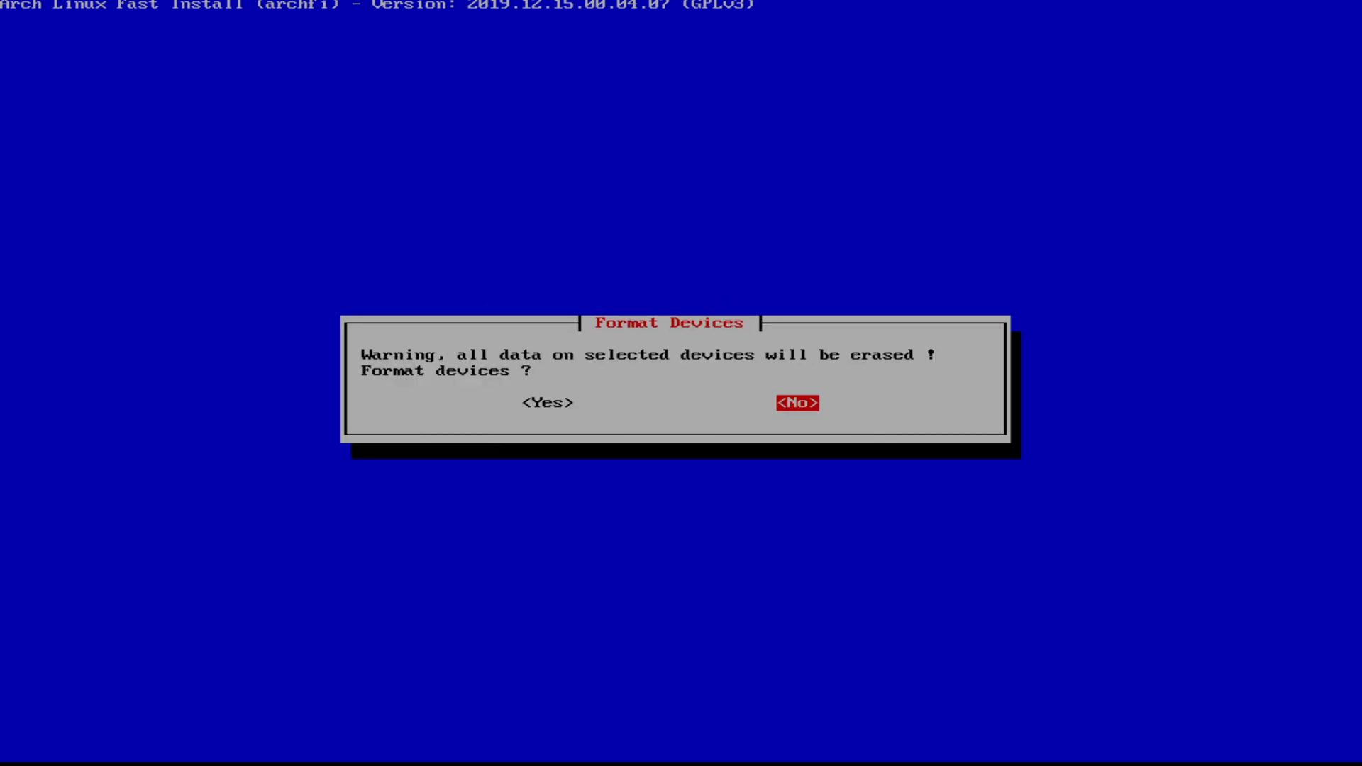
Step: Format the boot partition as fat32 (EFI) and /dev/sda3 as swap
key("Left")
key("Return")
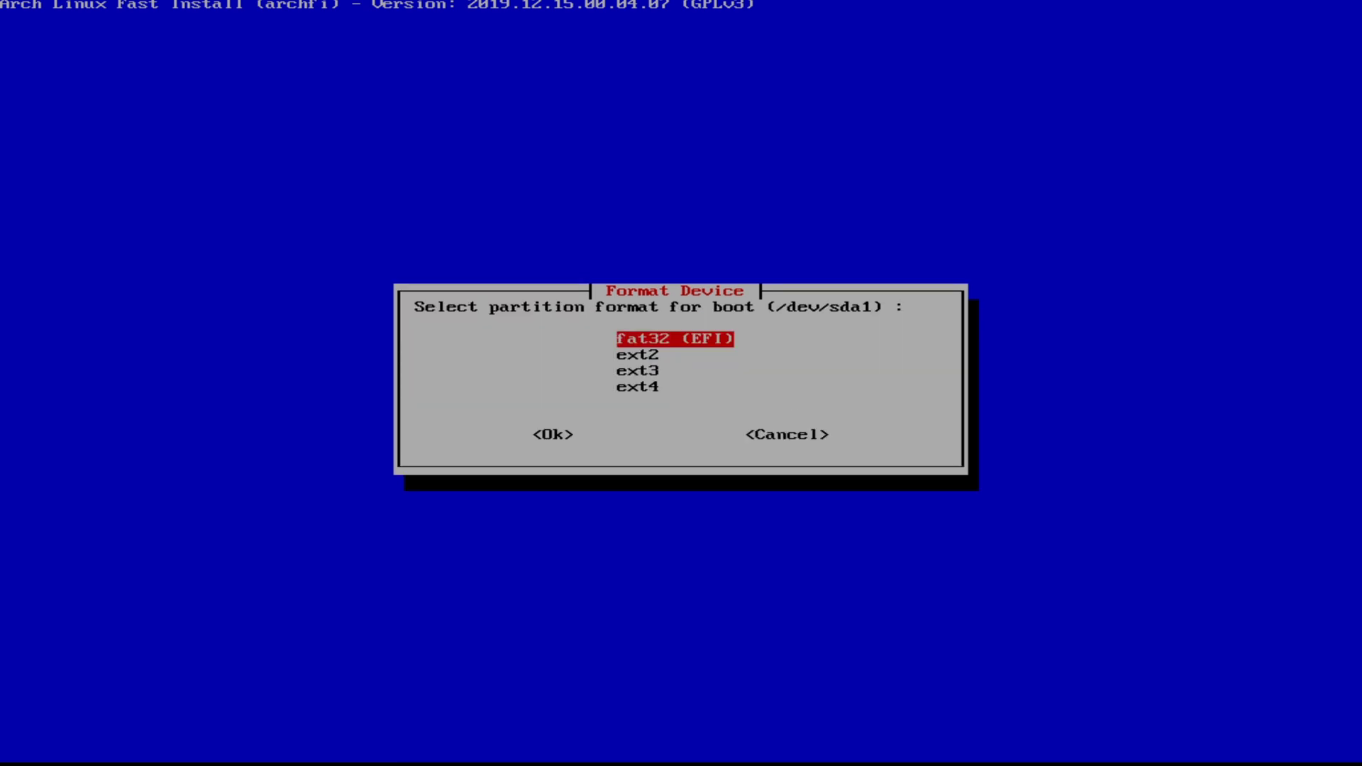
key("Return")
key("Return")
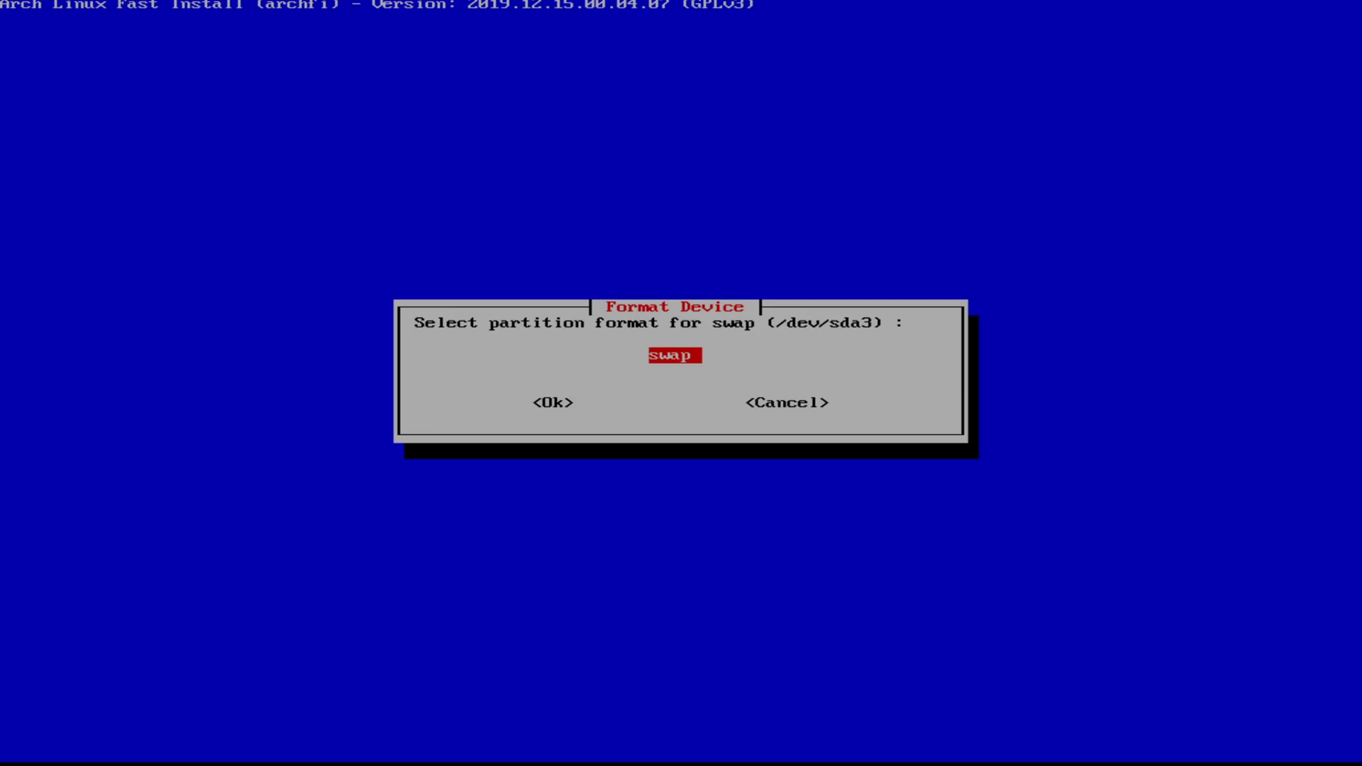
key("Return")
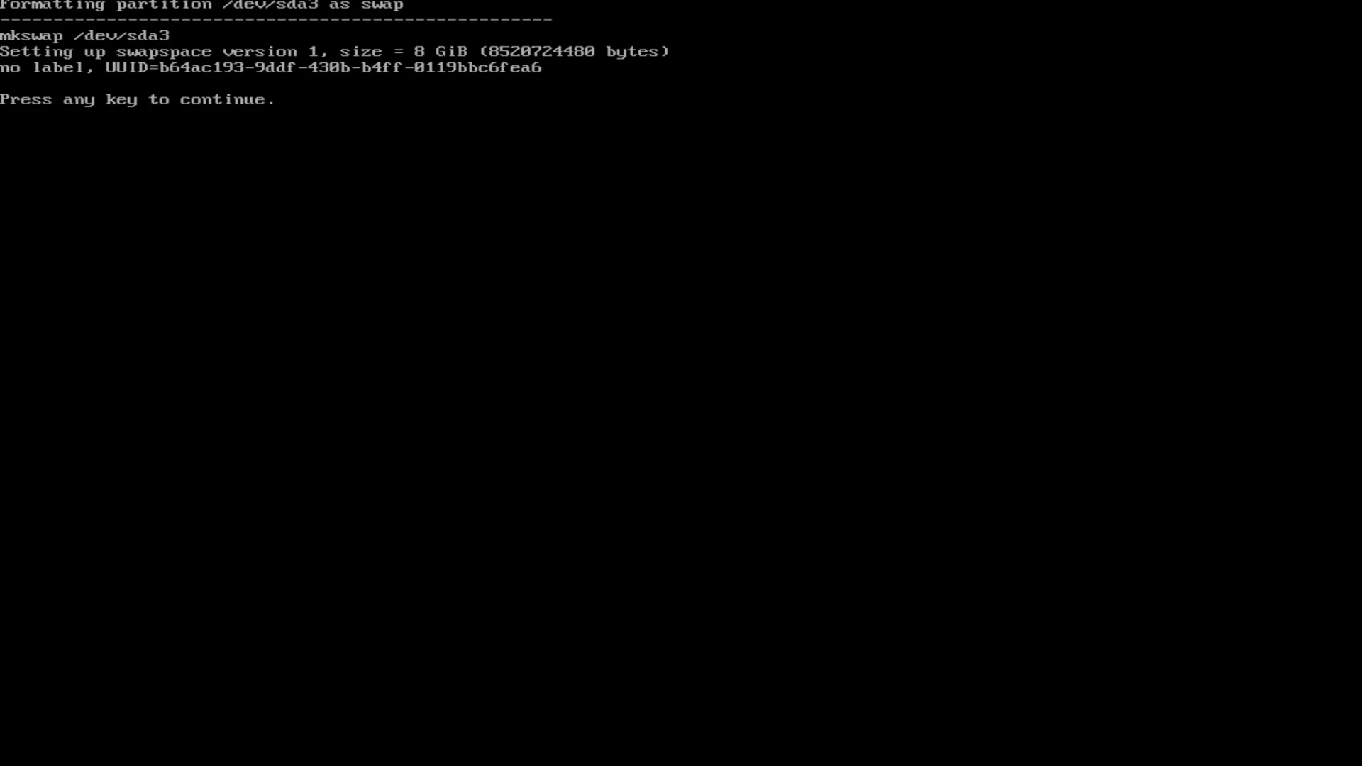
key("Return")
Step: Format the root partition as ext4 and mount the partitions under /mnt
key("Down")
key("Down")
key("Down")
key("Down")
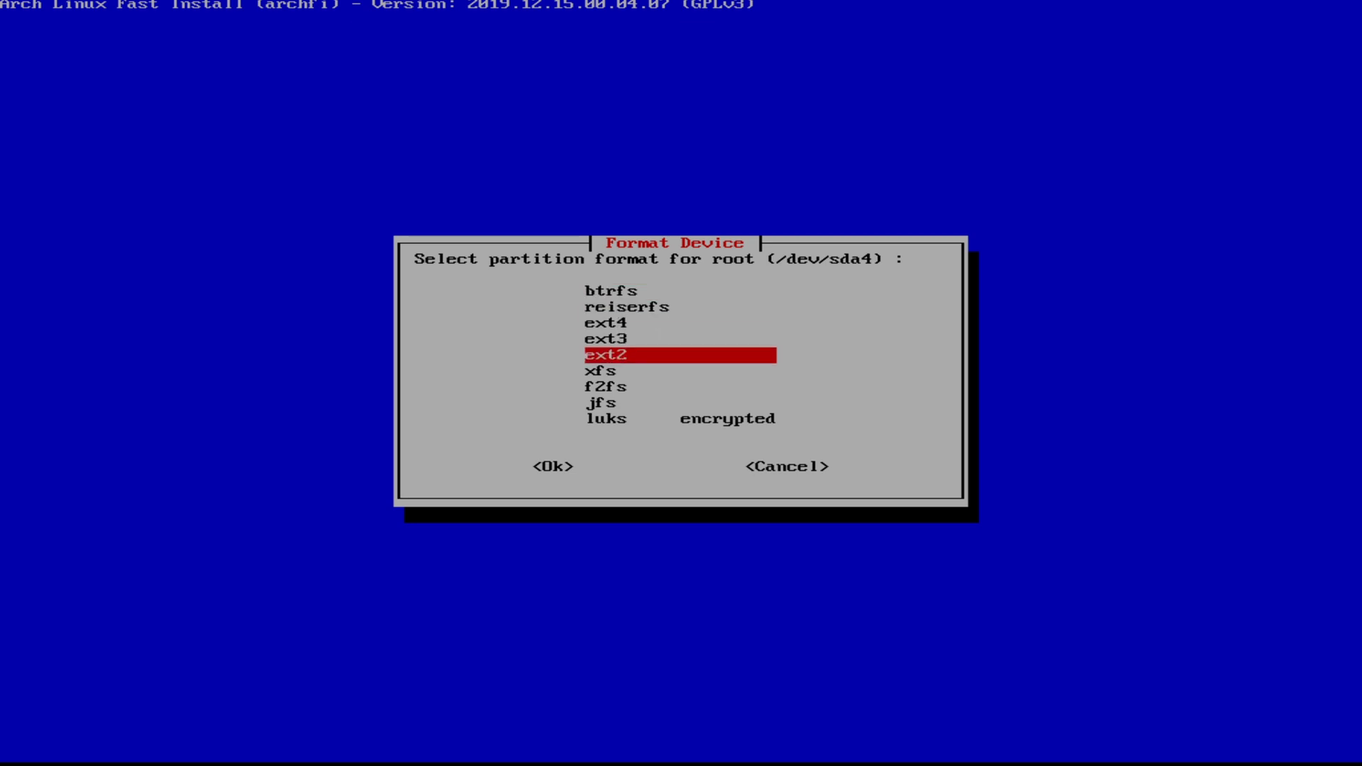
key("Up")
key("Up")
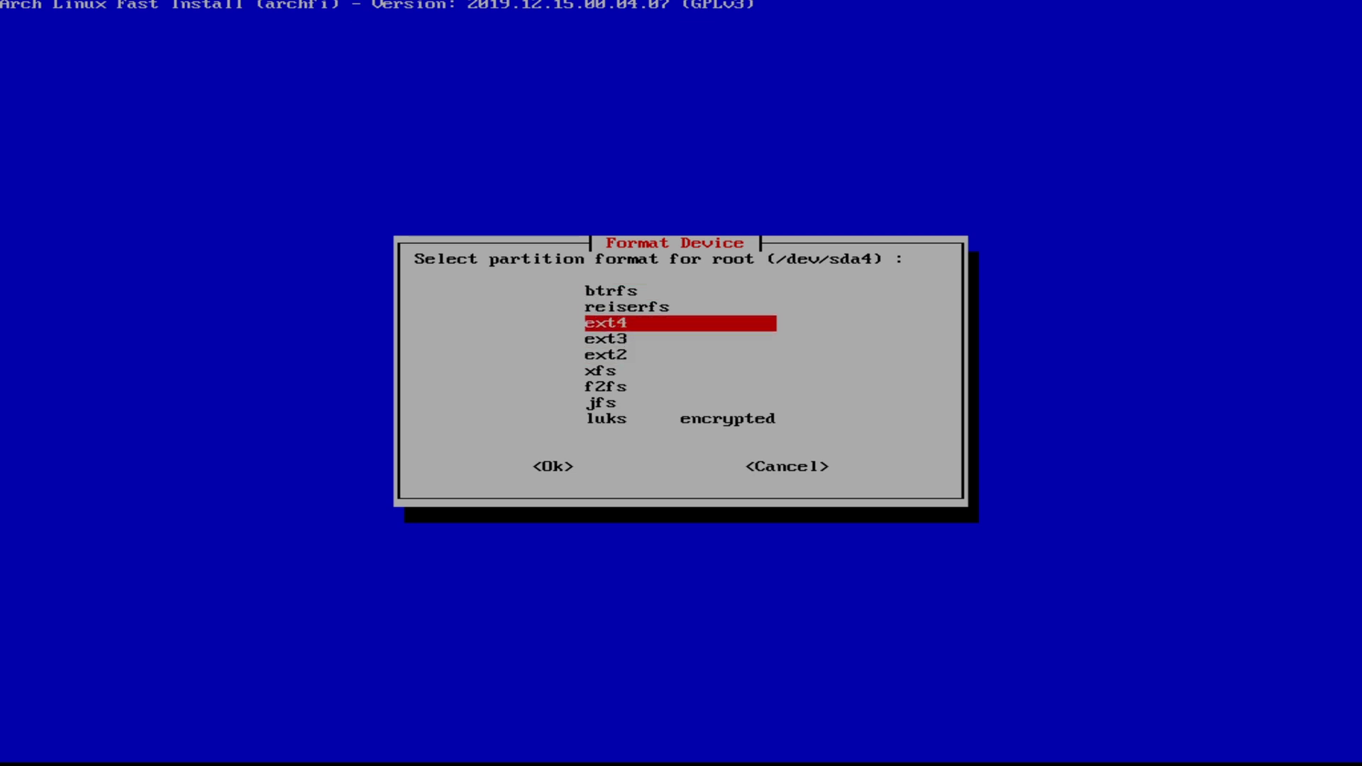
key("Return")
key("Return")
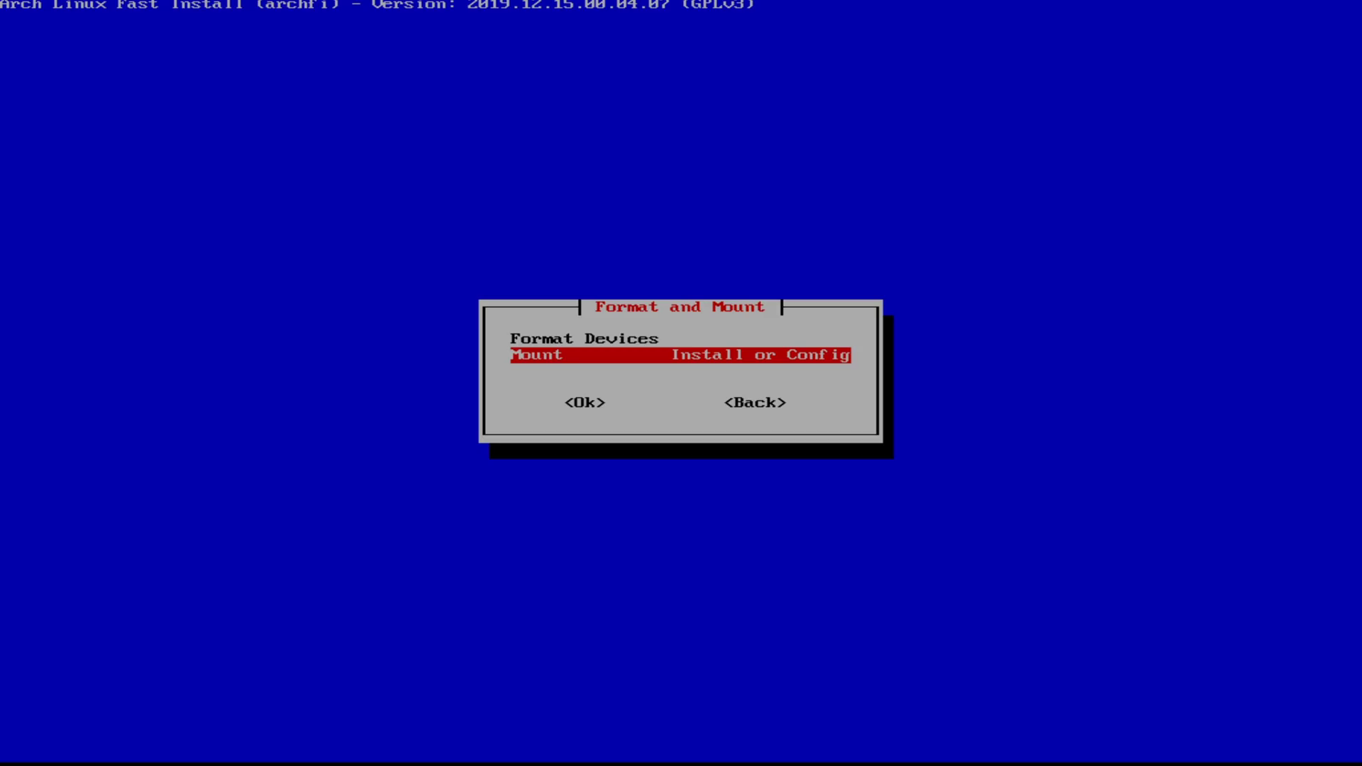
key("Return")
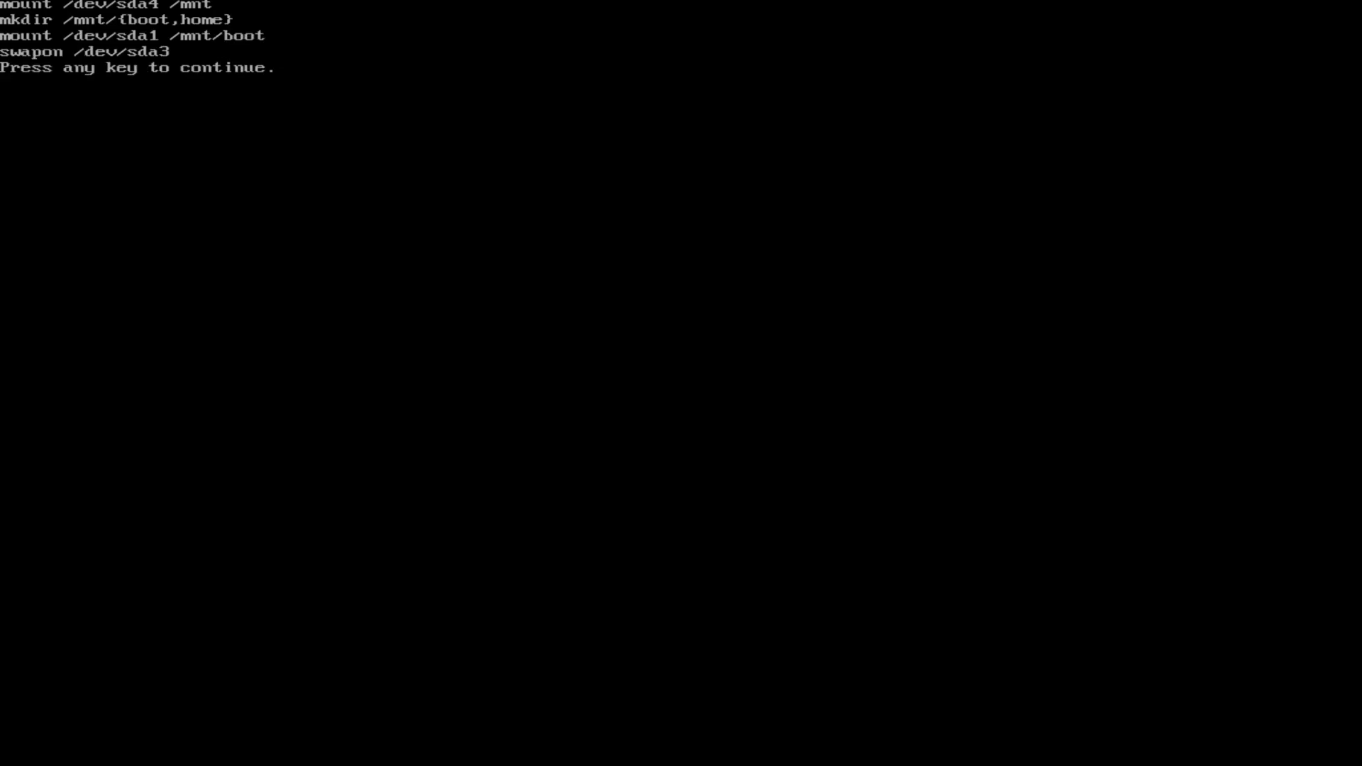
key("Return")
Step: Select Canadian mirrors and pacstrap the base system with the linux kernel
key("Up")
key("Up")
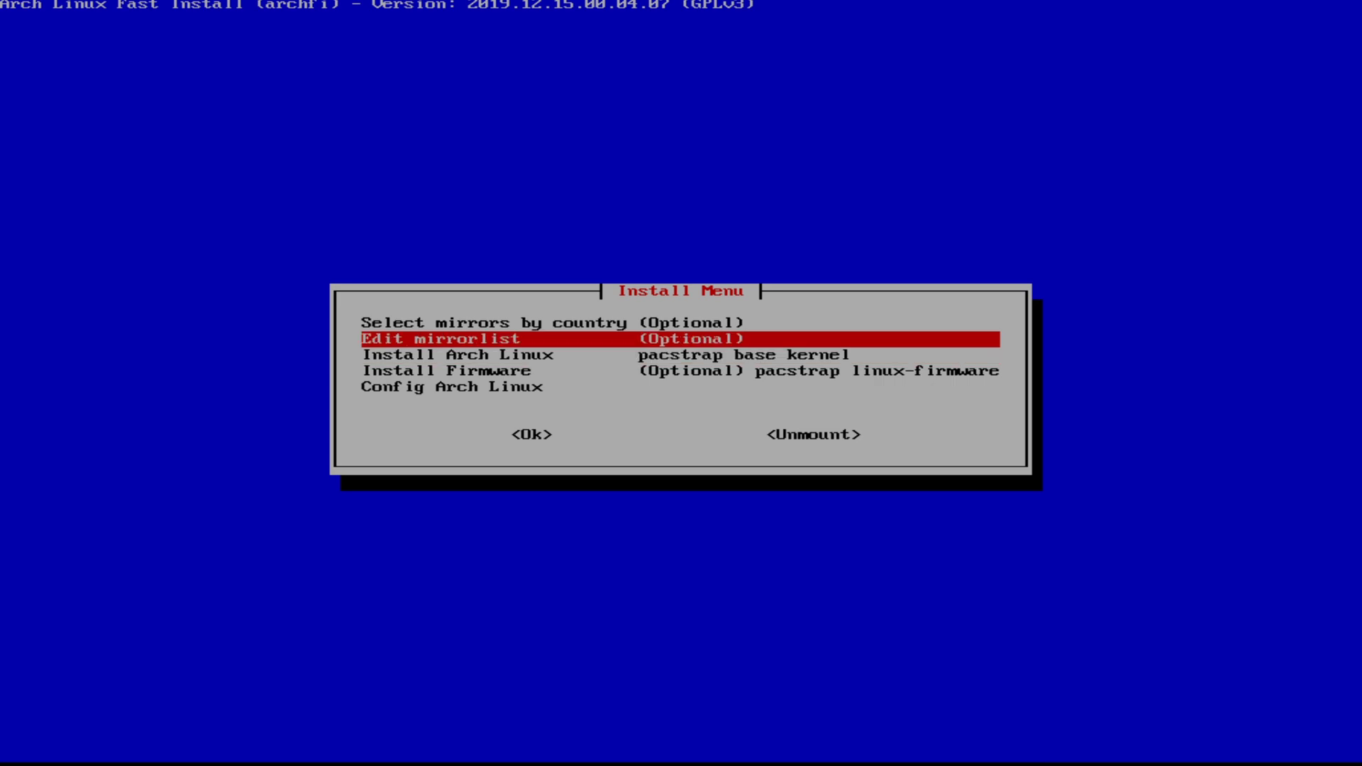
key("Return")
key("Down")
key("Down")
key("Down")
key("Down")
key("Down")
key("Down")
key("Down")
key("Down")
key("Down")
key("Down")
key("Down")
key("Down")
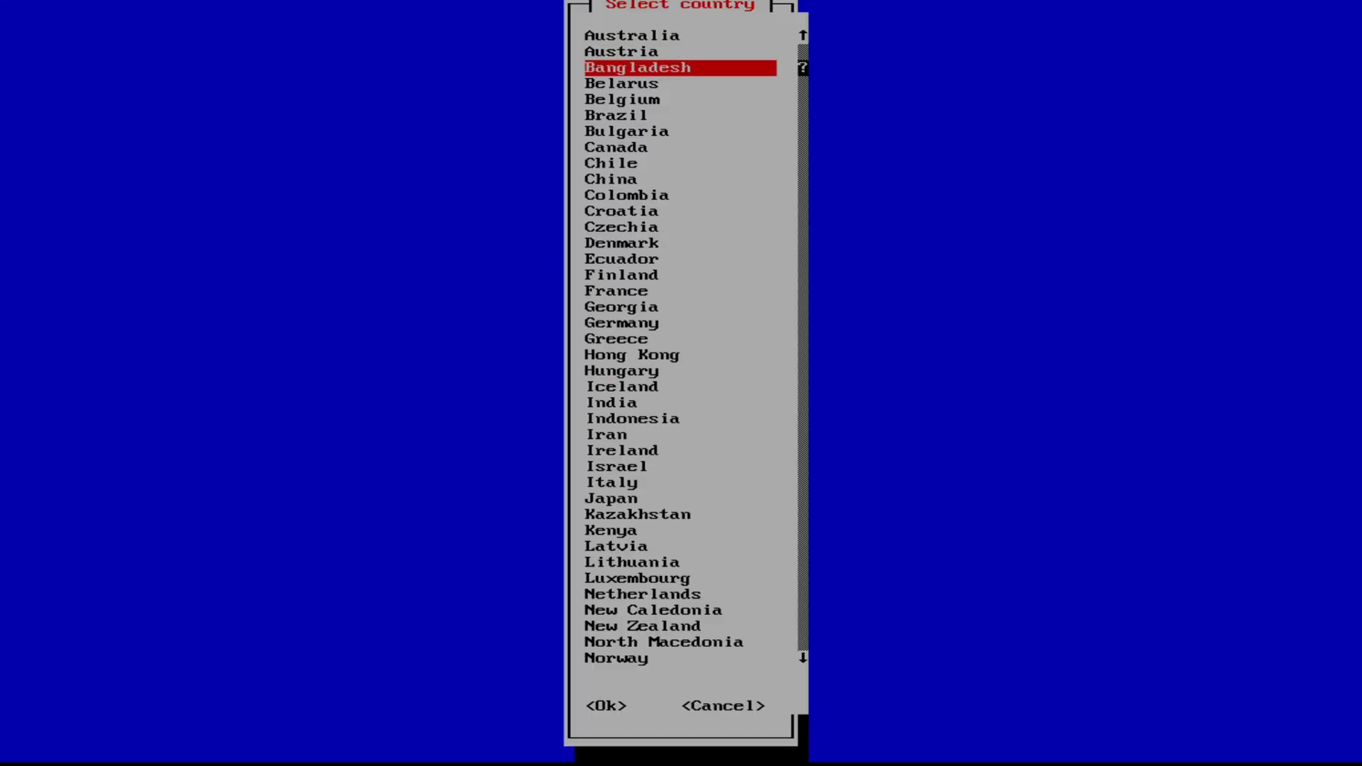
key("Up")
key("Up")
key("Up")
key("Up")
key("Up")
key("Return")
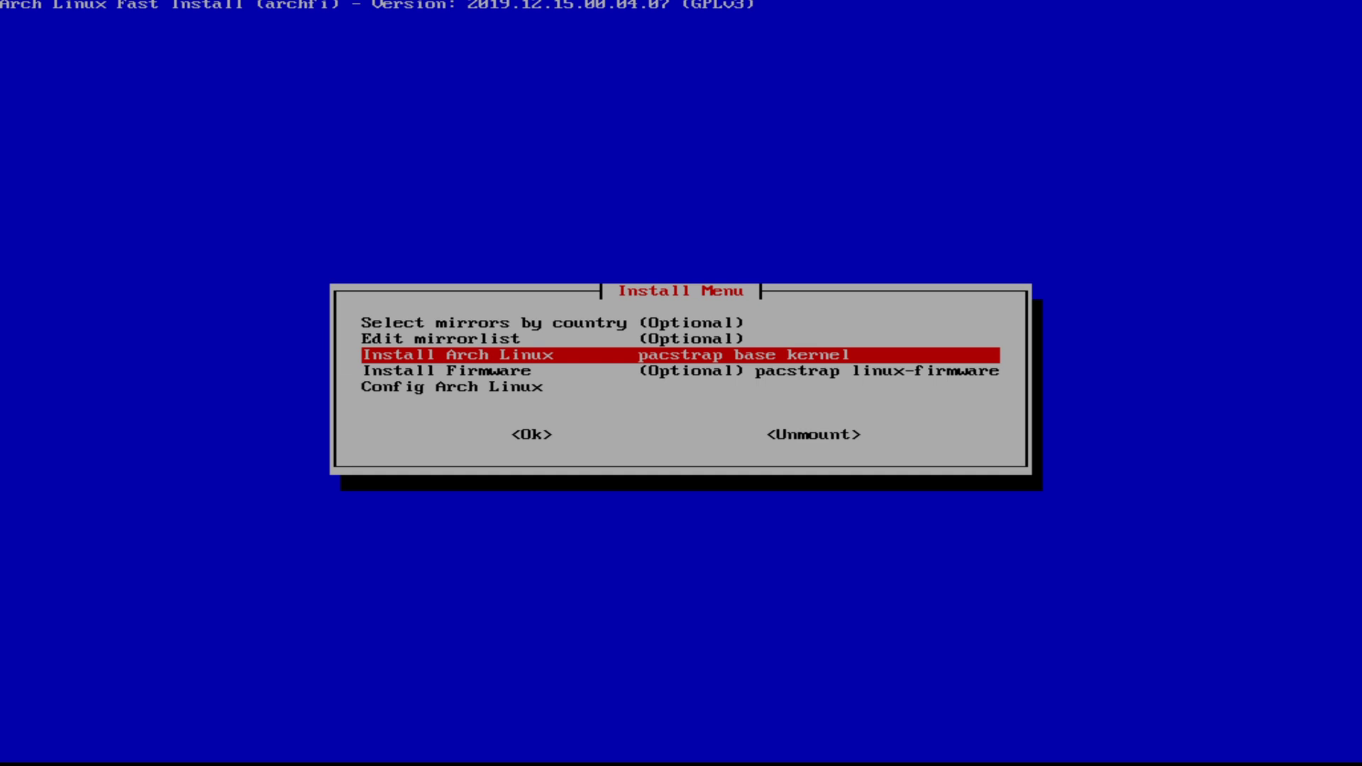
key("Return")
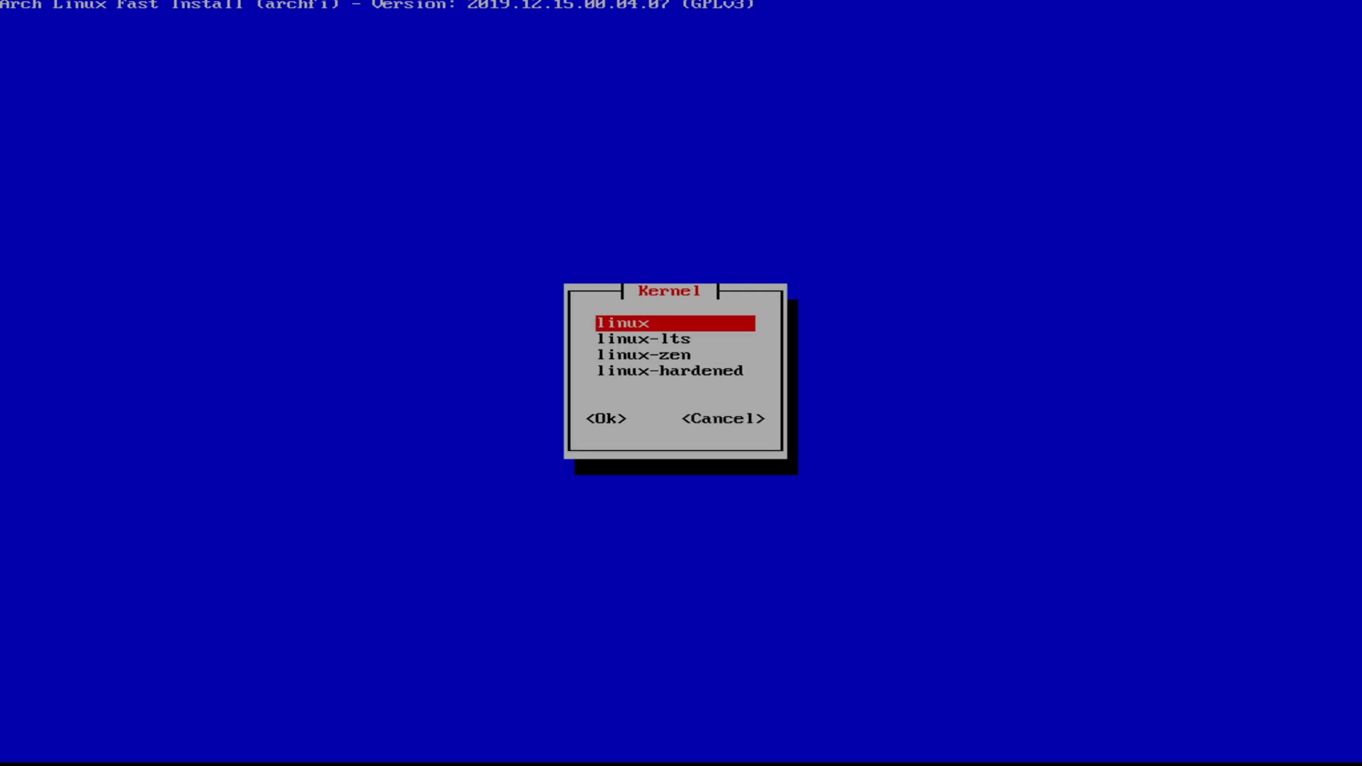
key("Return")
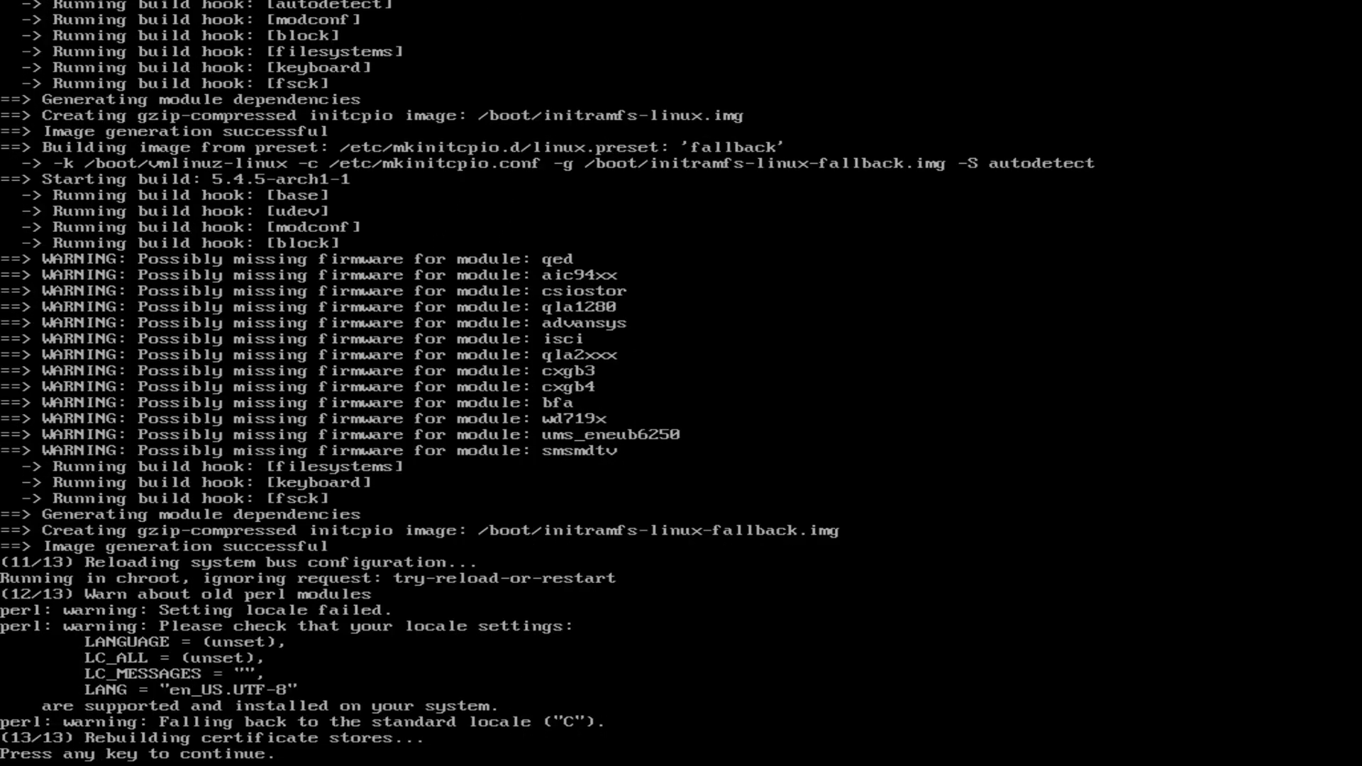
left_click(683, 3)
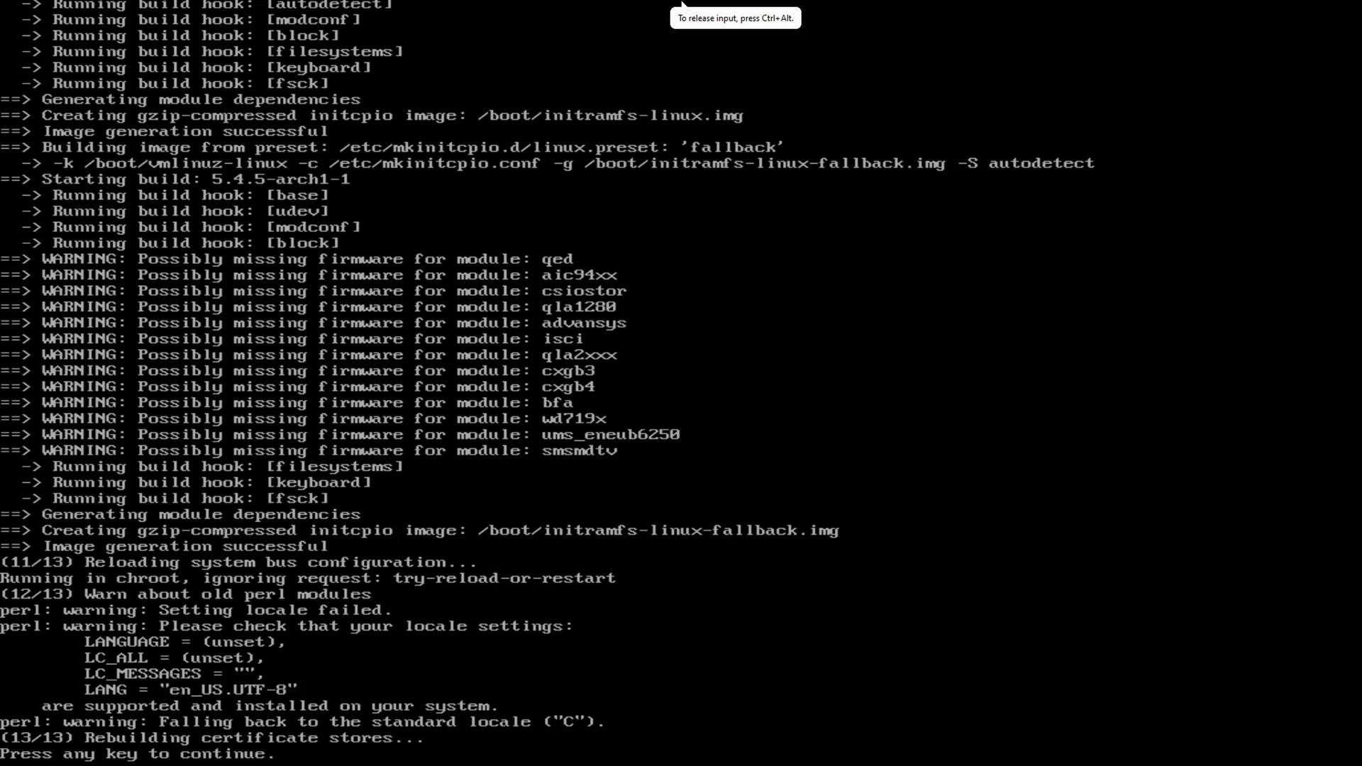
Step: Install the linux-firmware package into /mnt
key("Return")
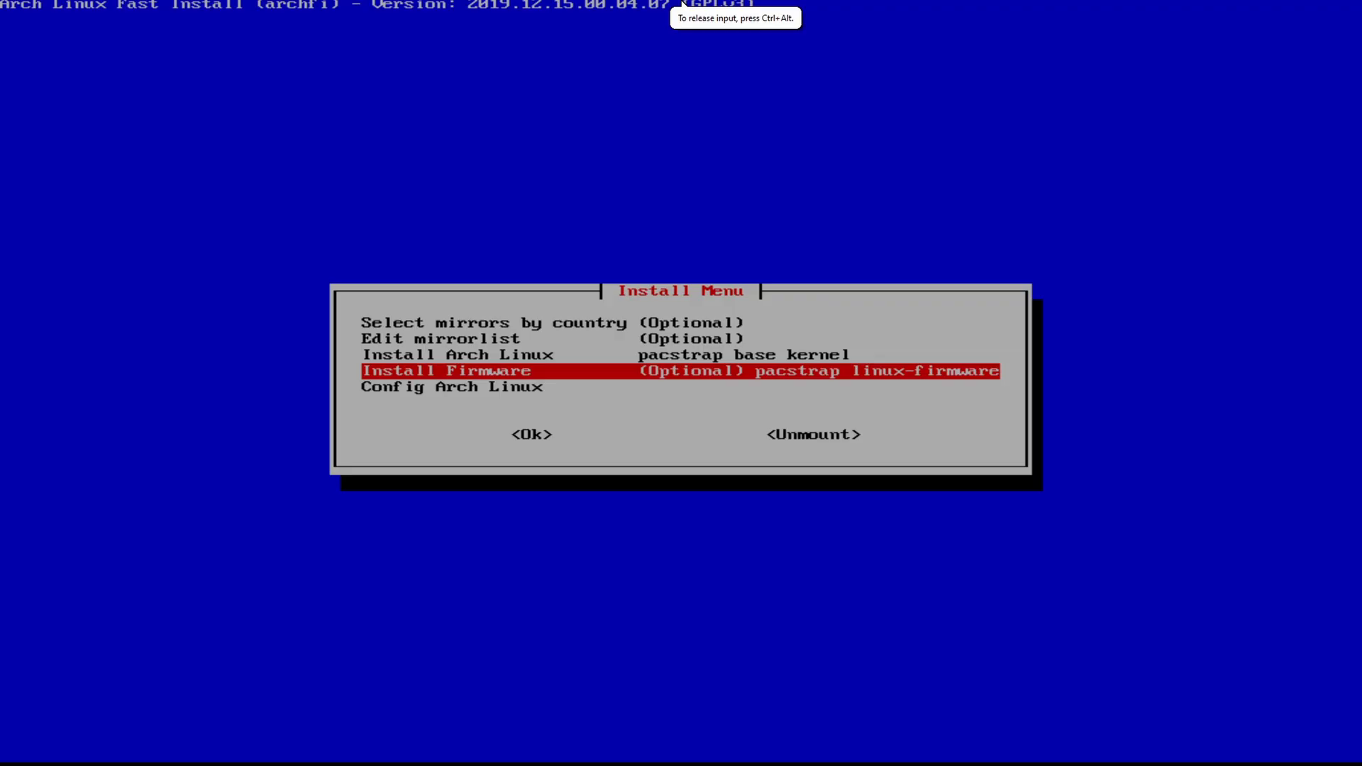
key("Return")
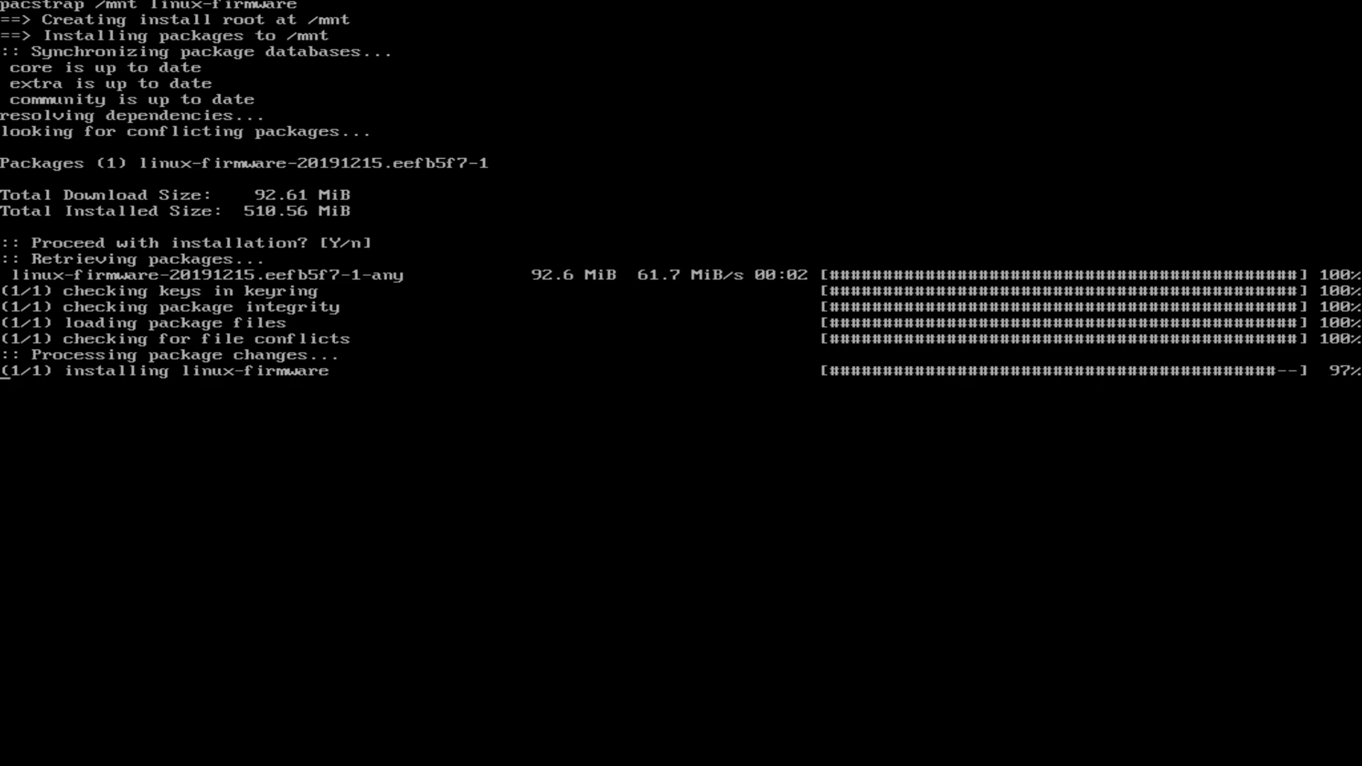
key("Return")
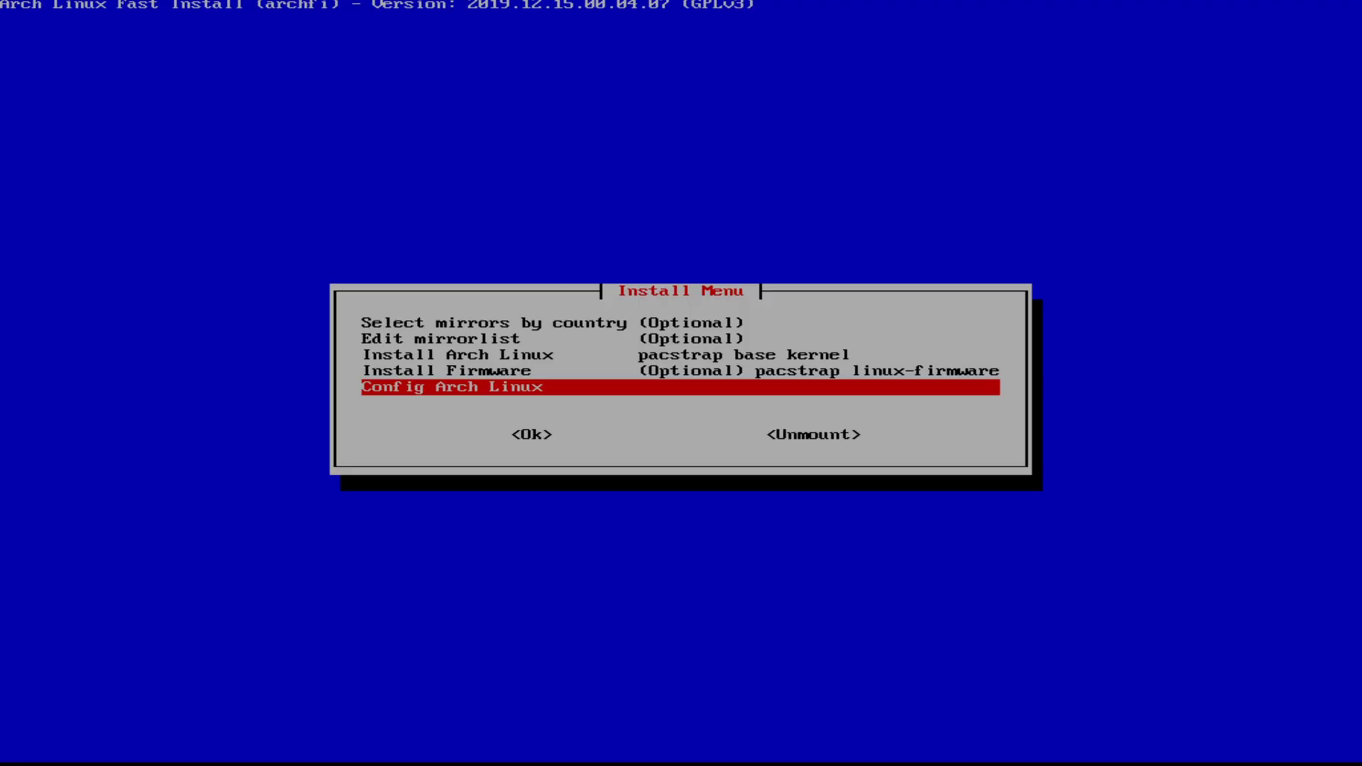
Step: Keep 'archlinux' as the computer name and set the console keymap to us
key("Return")
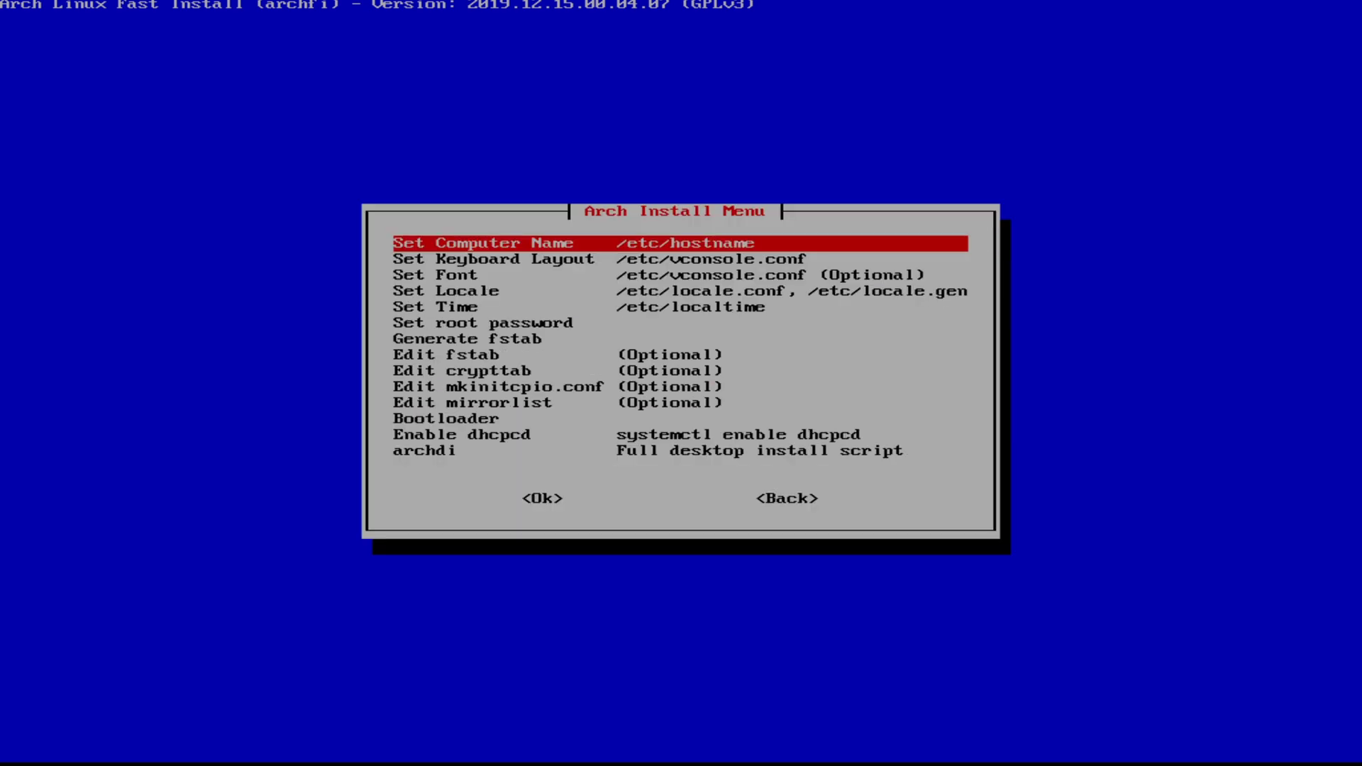
key("Return")
key("Return")
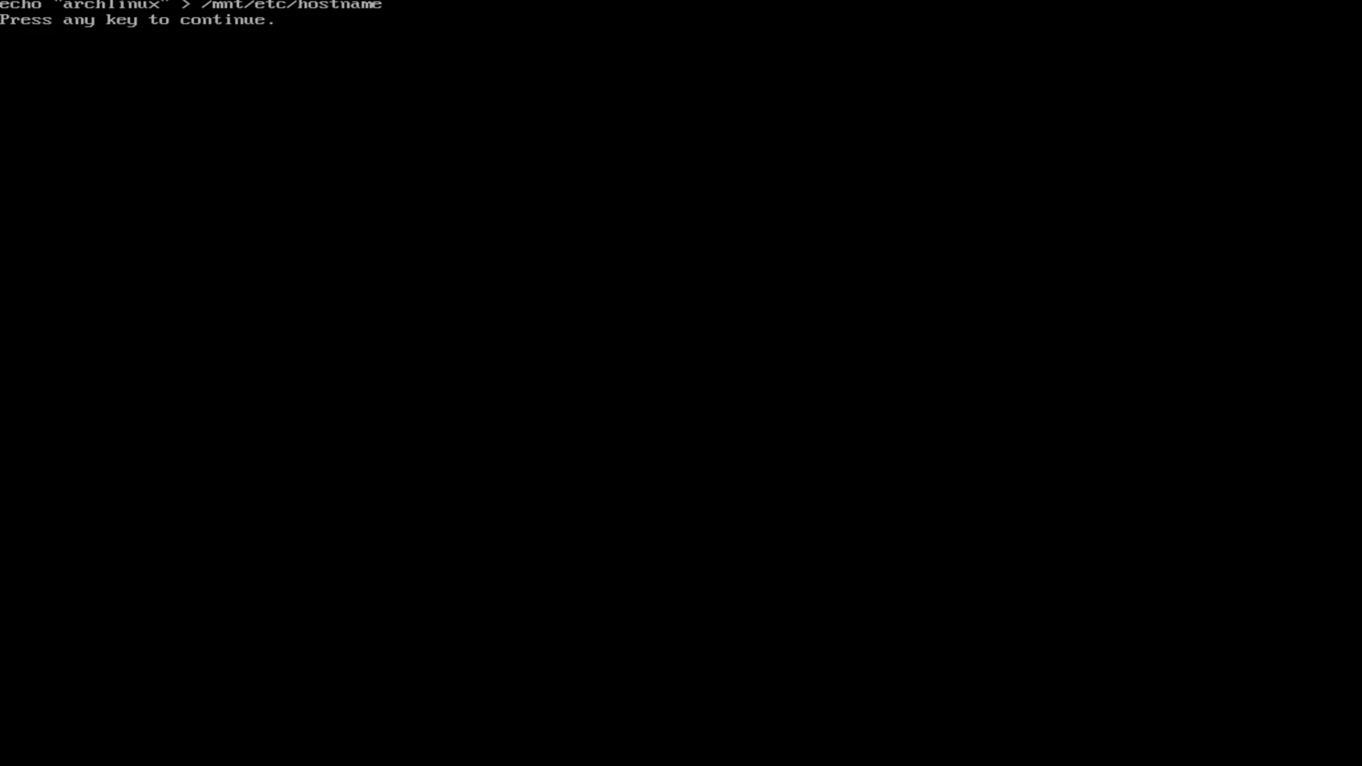
key("Return")
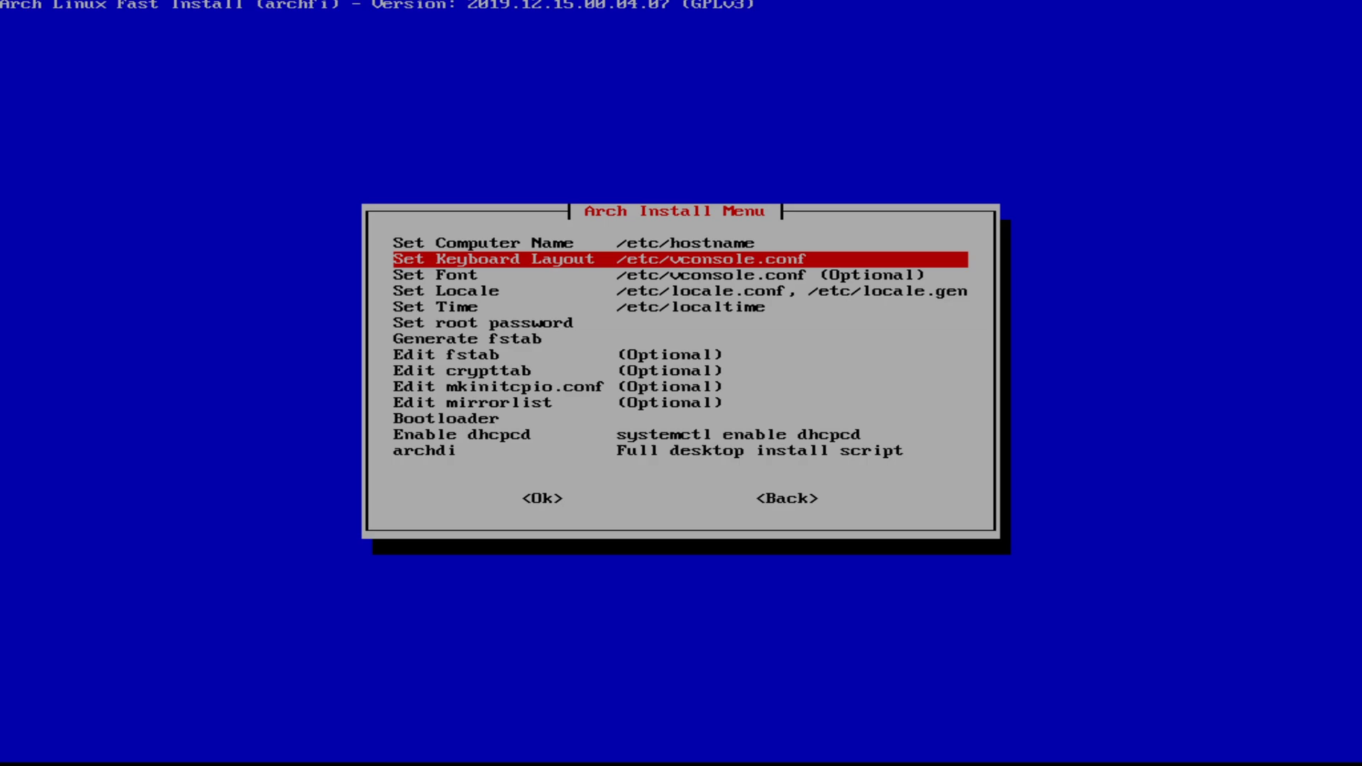
key("Return")
key("Return")
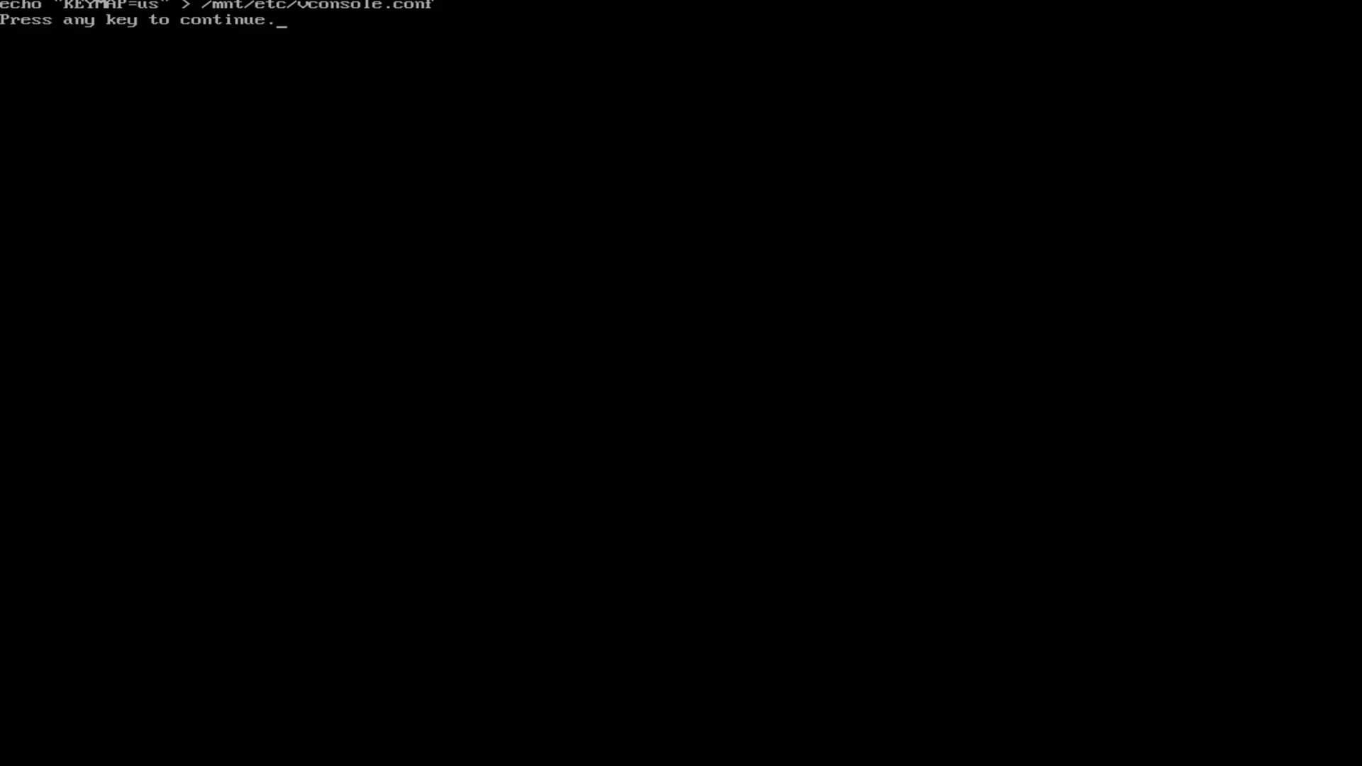
Step: Pick en_US.UTF-8 as the system locale and generate it with locale-gen
key("Return")
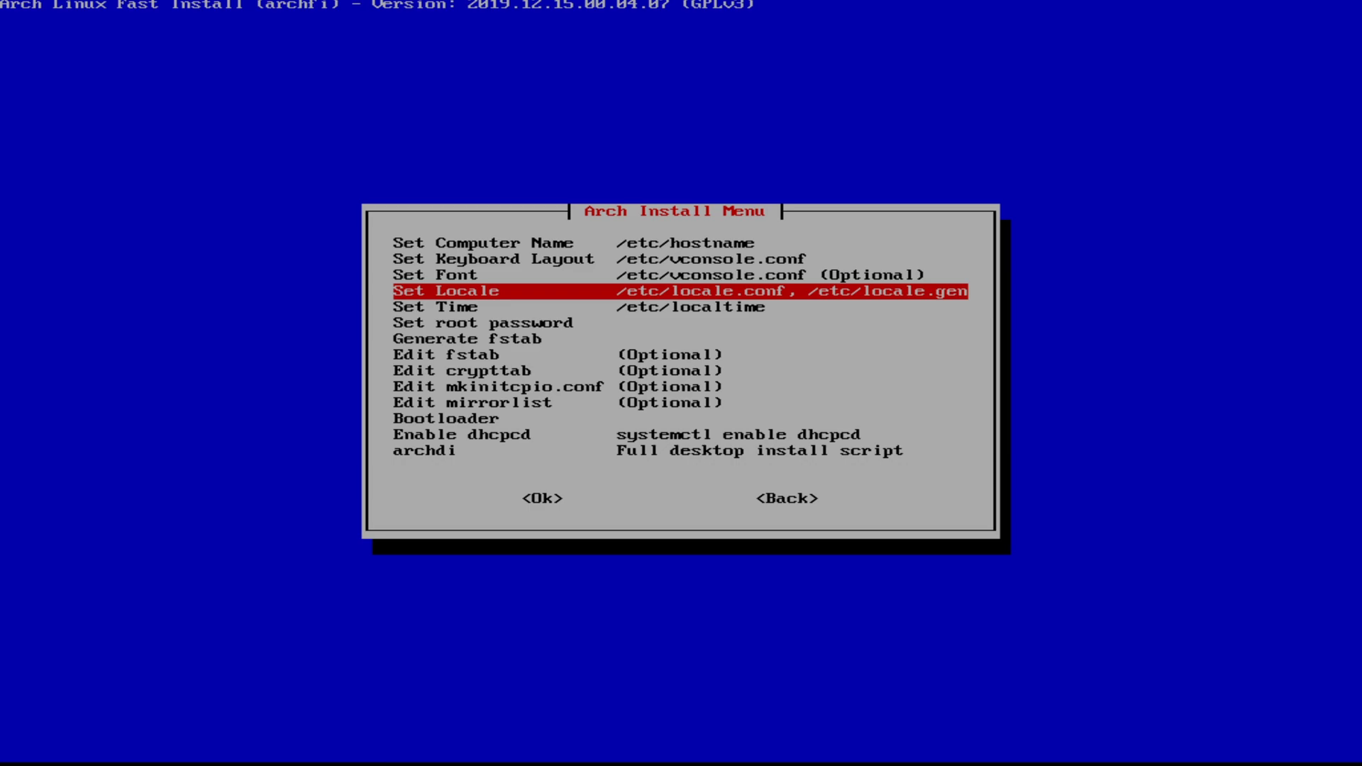
key("Return")
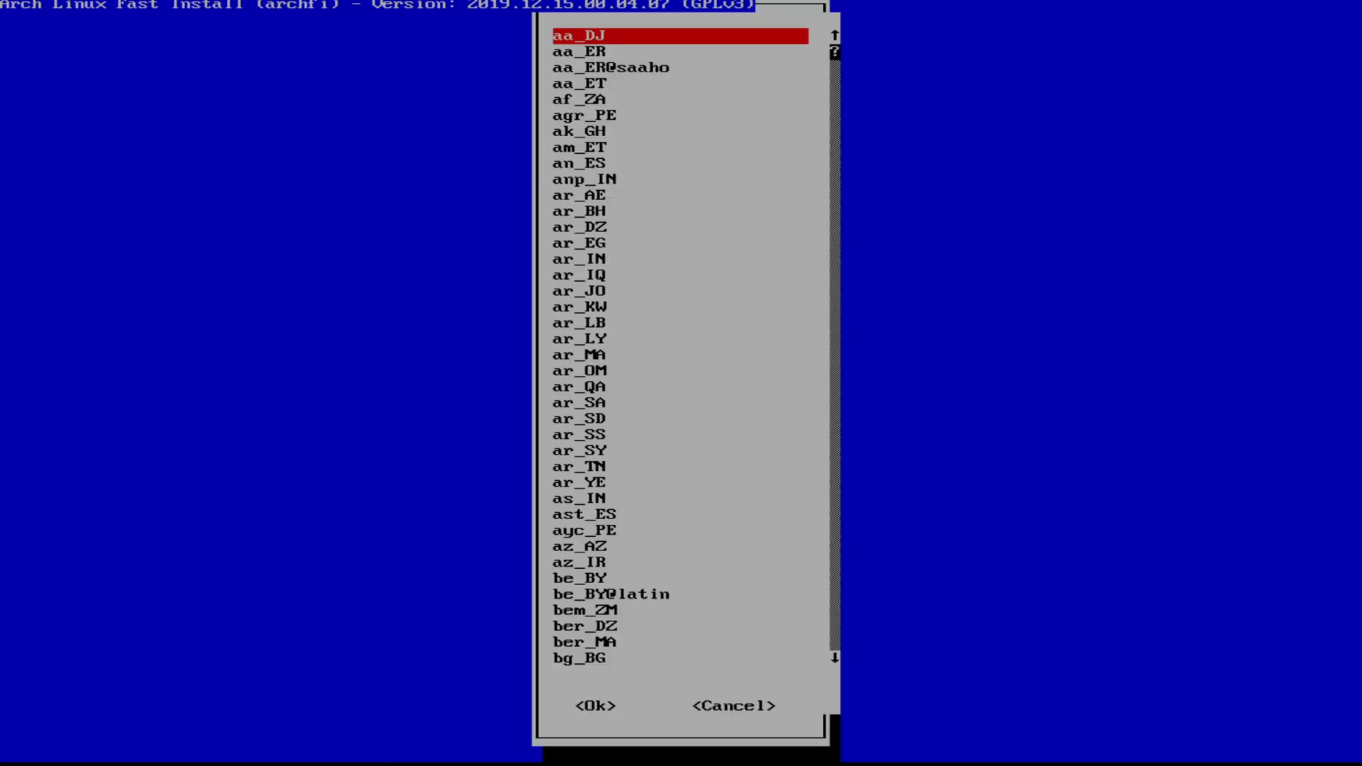
key("e")
key("Down")
key("Down")
key("Down")
key("Down")
key("Down")
key("Down")
key("Down")
key("Down")
key("Down")
key("Down")
key("Down")
key("Down")
key("Down")
key("Down")
key("Down")
key("Down")
key("Down")
key("Down")
key("Down")
key("Down")
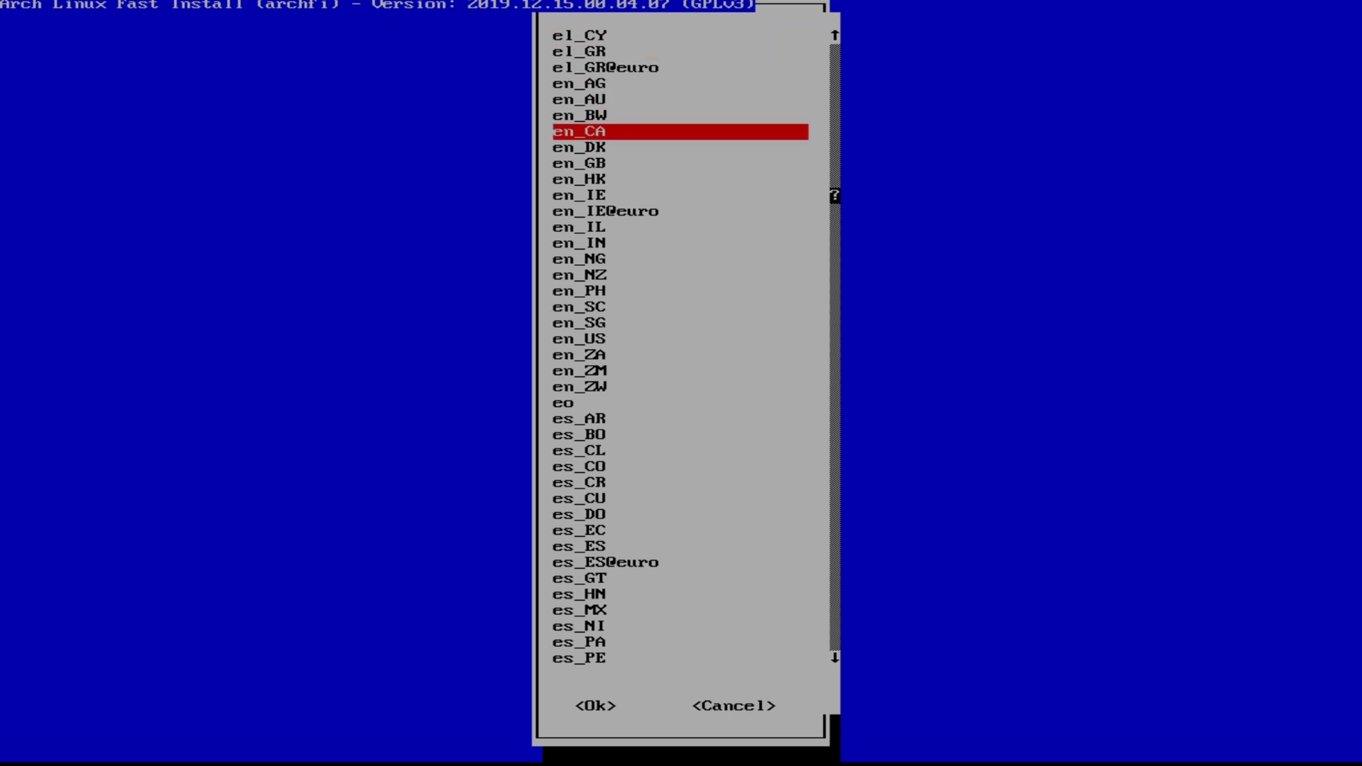
key("Down")
key("Down")
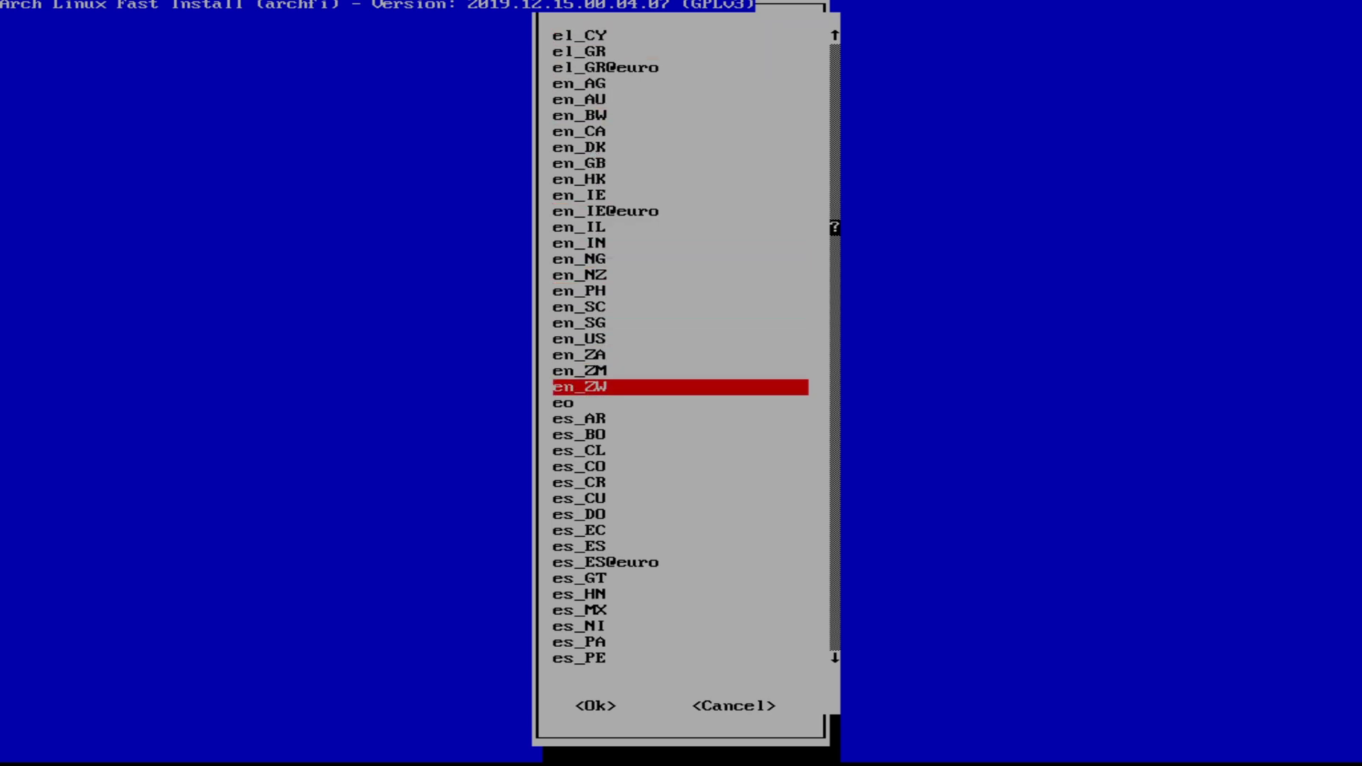
key("Down")
key("Down")
key("Up")
key("Up")
key("Up")
key("Up")
key("Up")
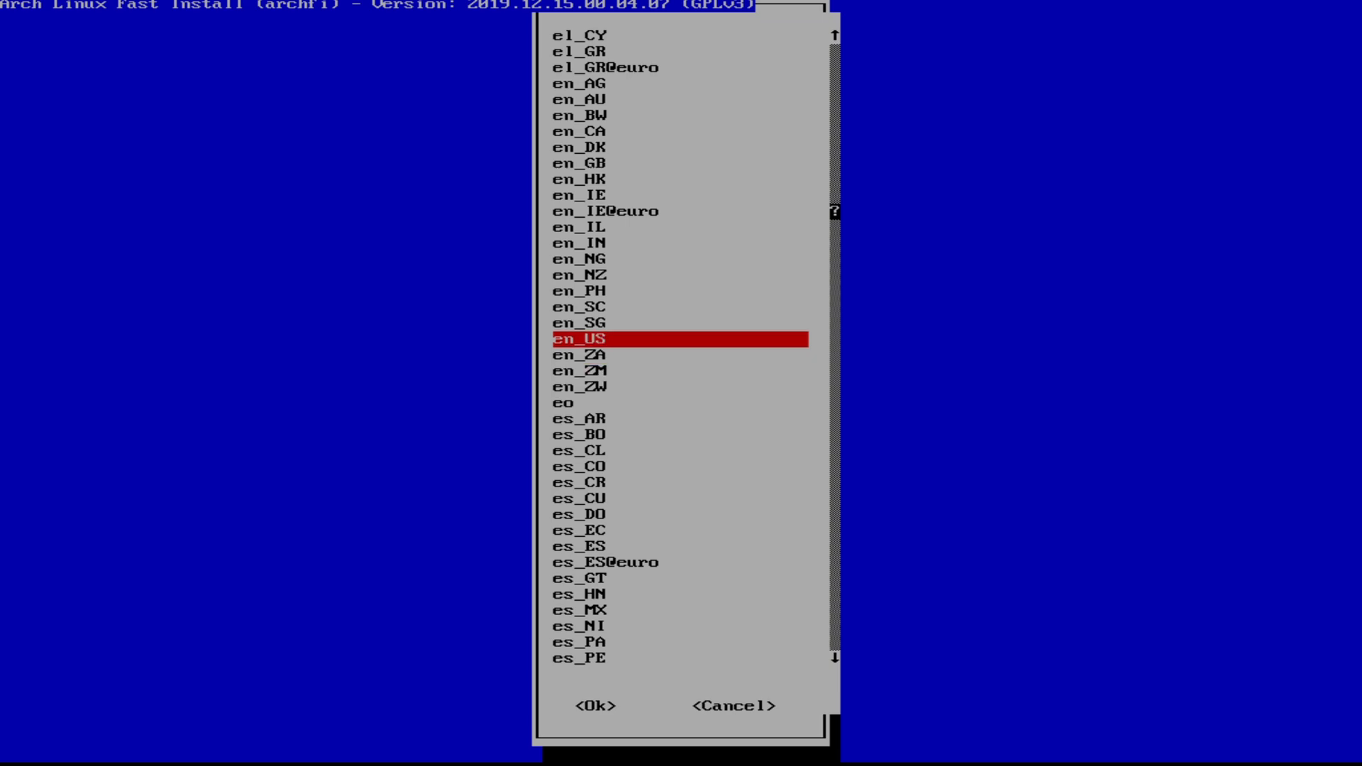
key("Return")
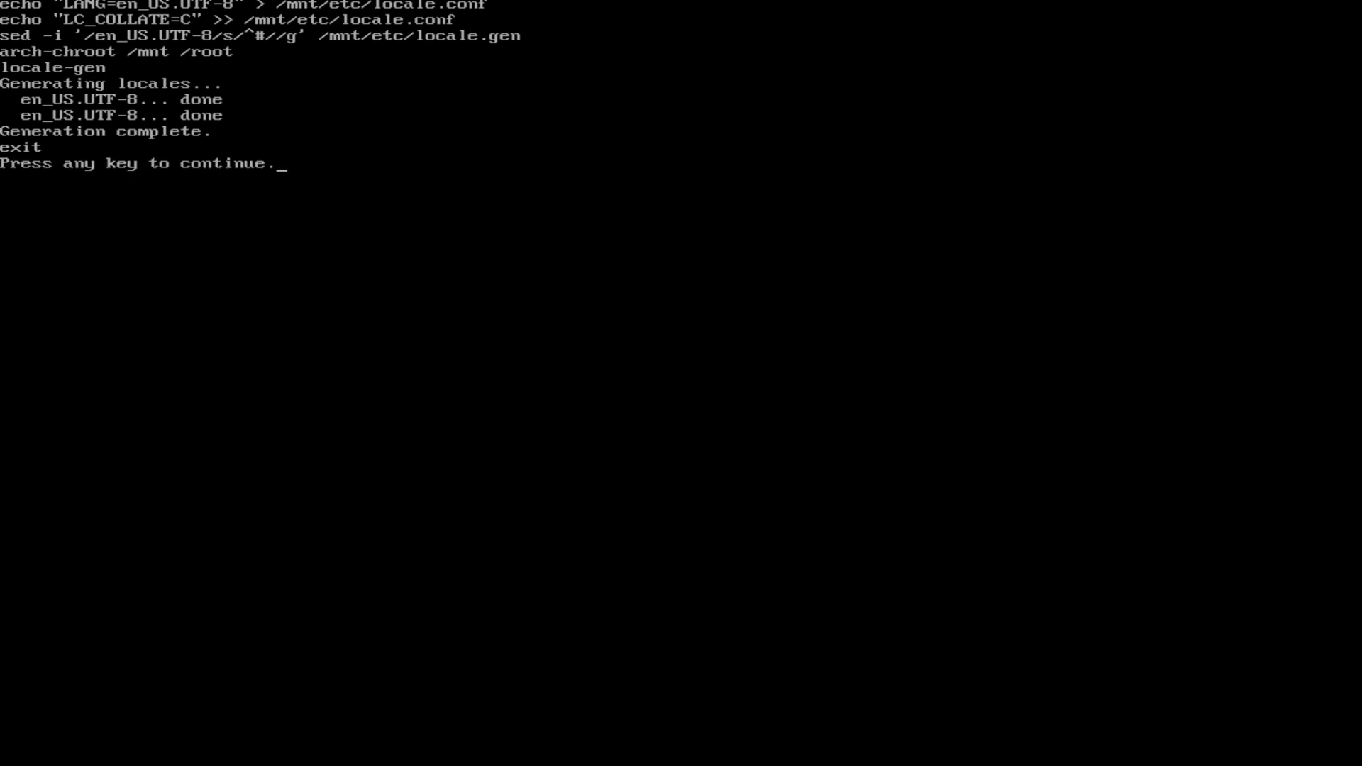
Step: Set the time zone to Canada/Atlantic with a UTC hardware clock, then begin the root password
key("Return")
key("Return")
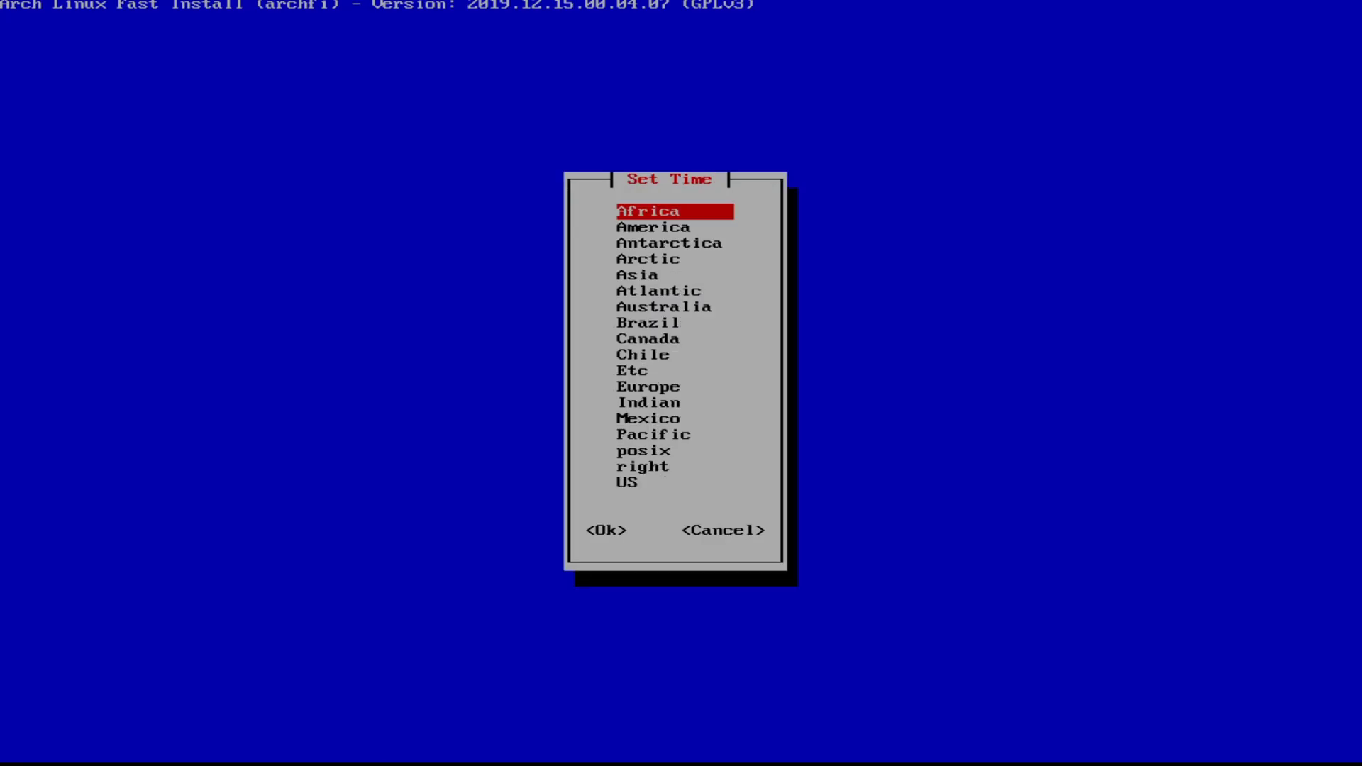
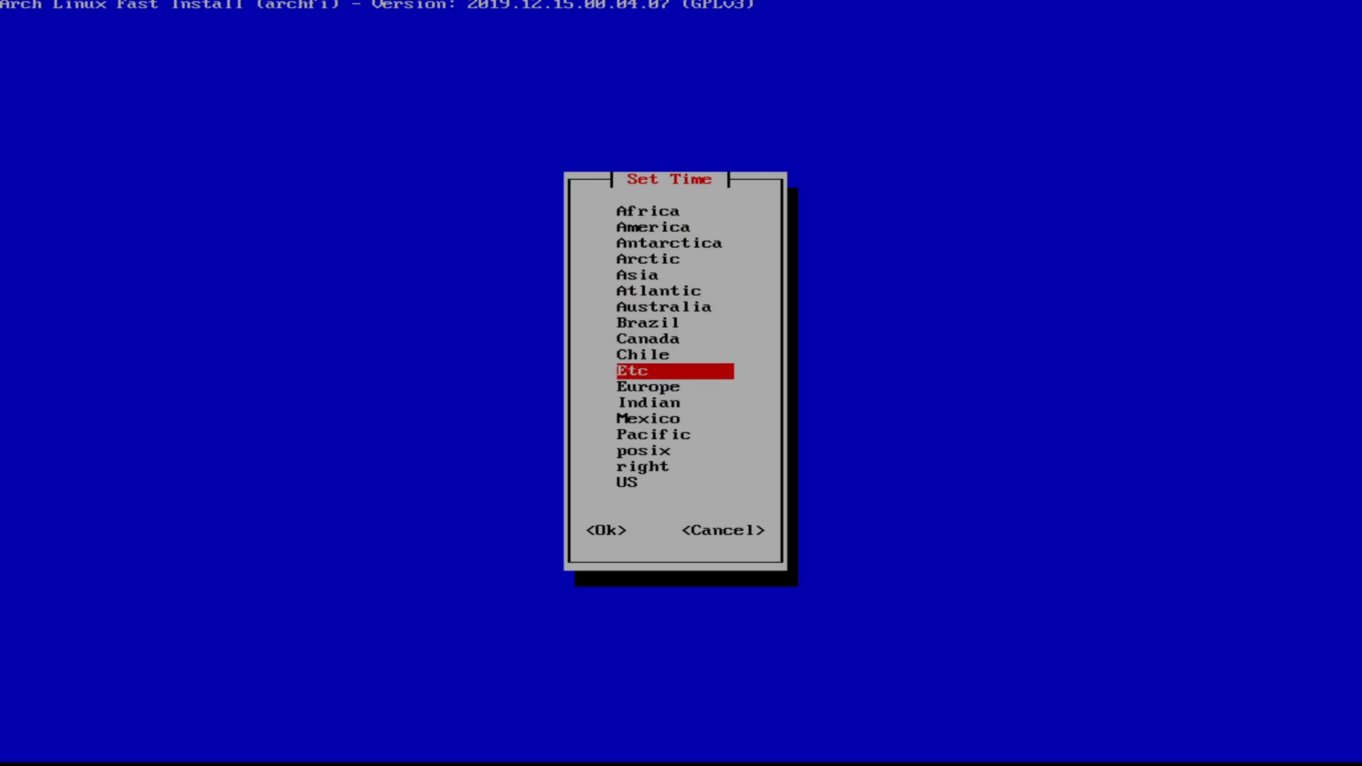
key("Return")
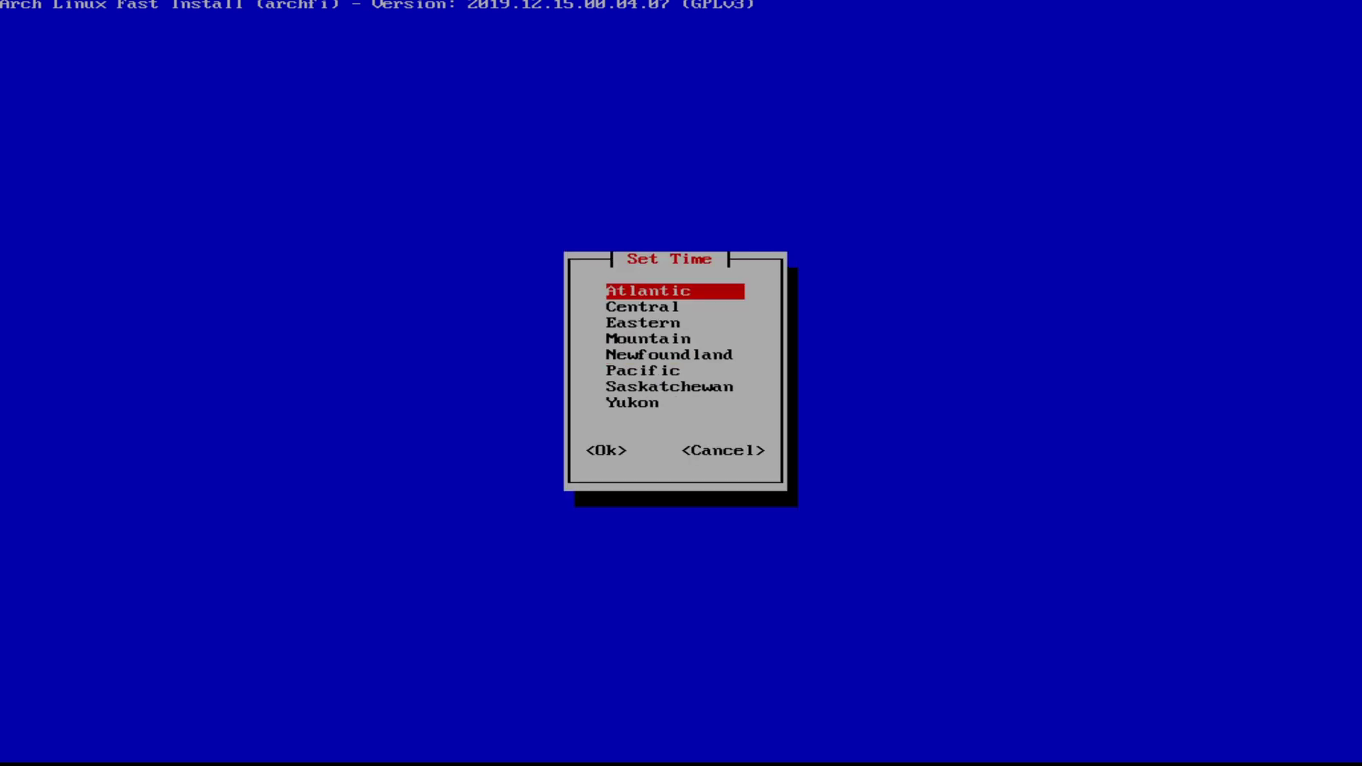
key("Return")
key("Return")
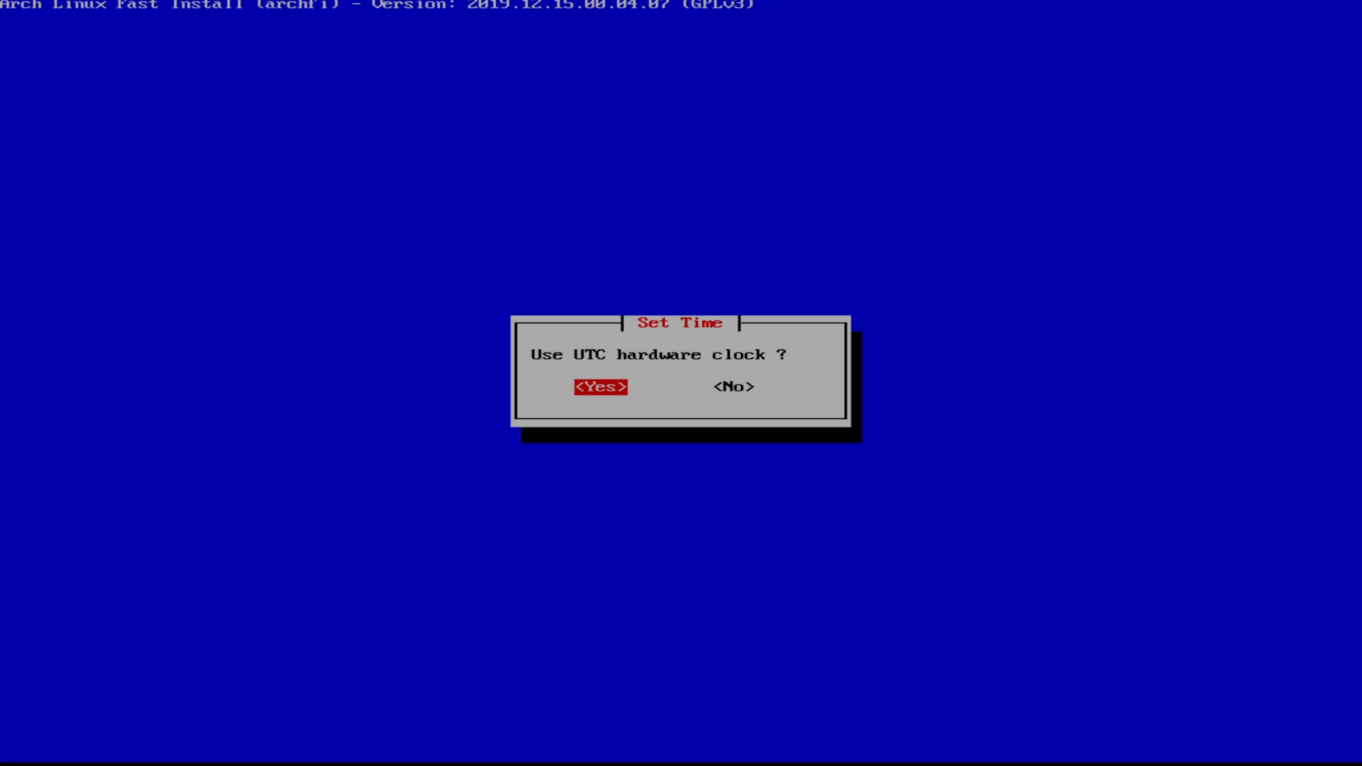
key("Return")
key("Return")
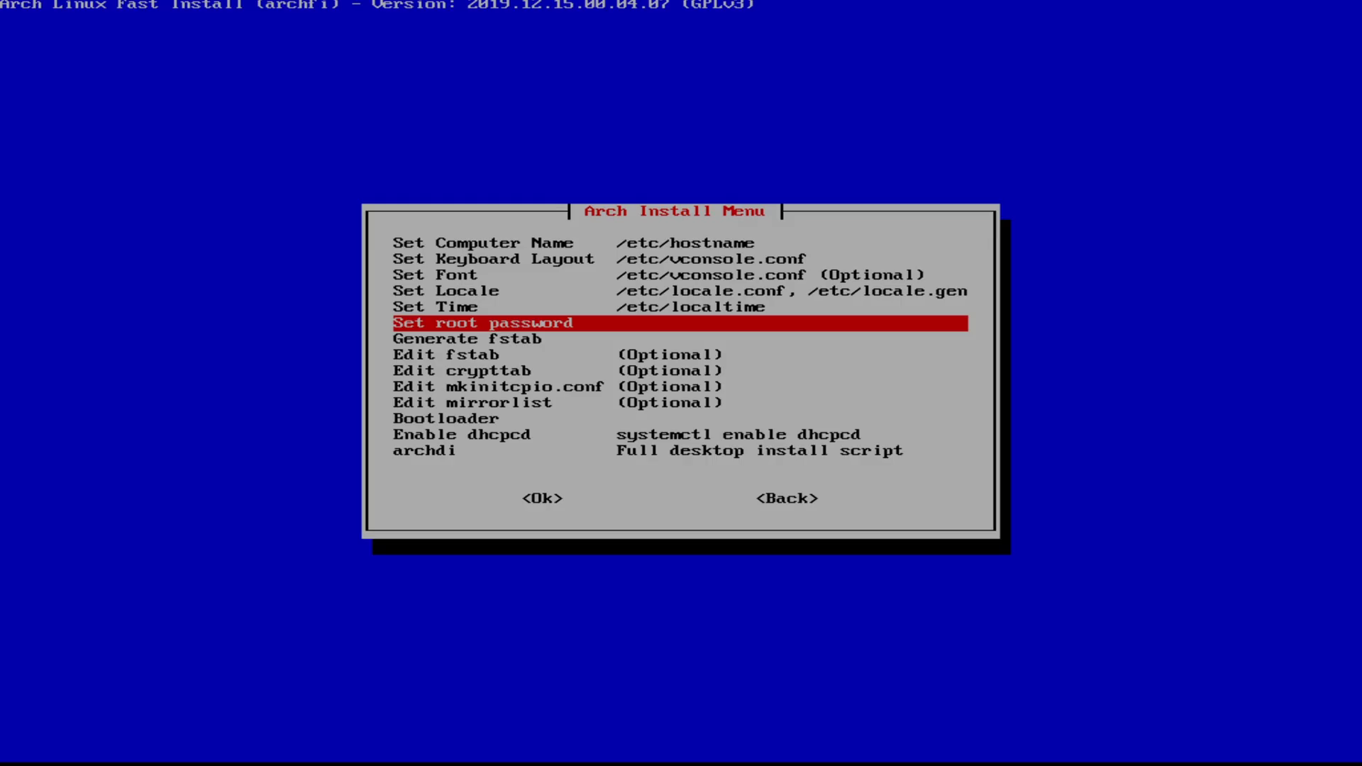
key("Return")
key("Return")
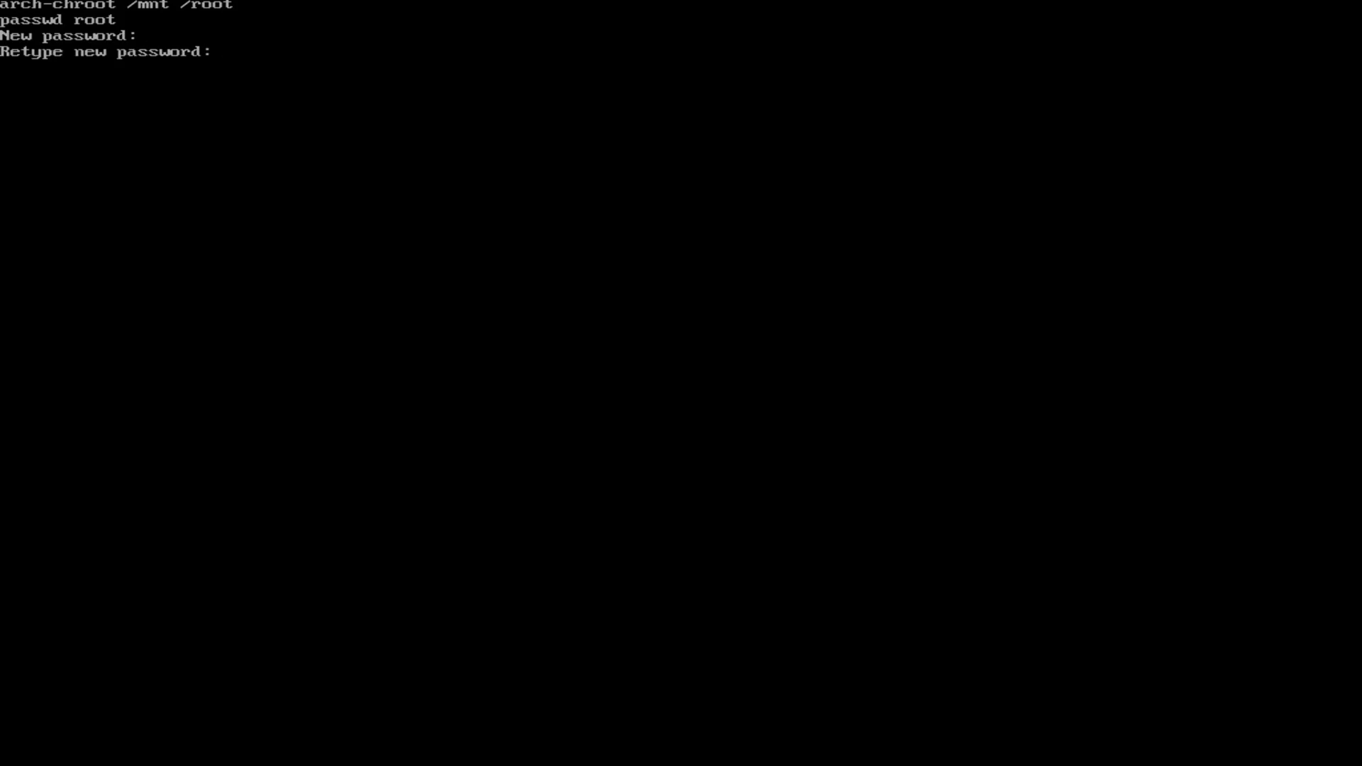
Step: Confirm the root password, generate fstab with UUIDs, and move down to Edit mirrorlist
key("Return")
key("Return")
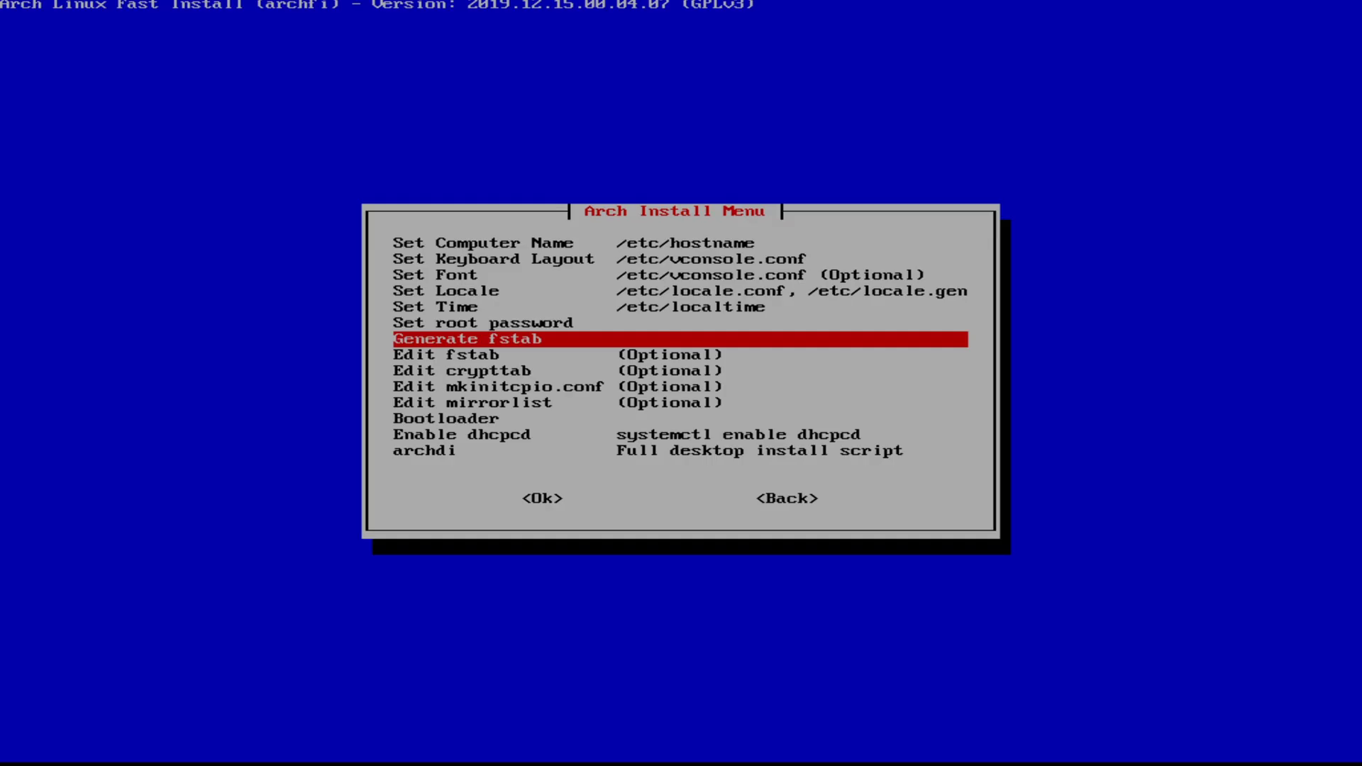
key("Return")
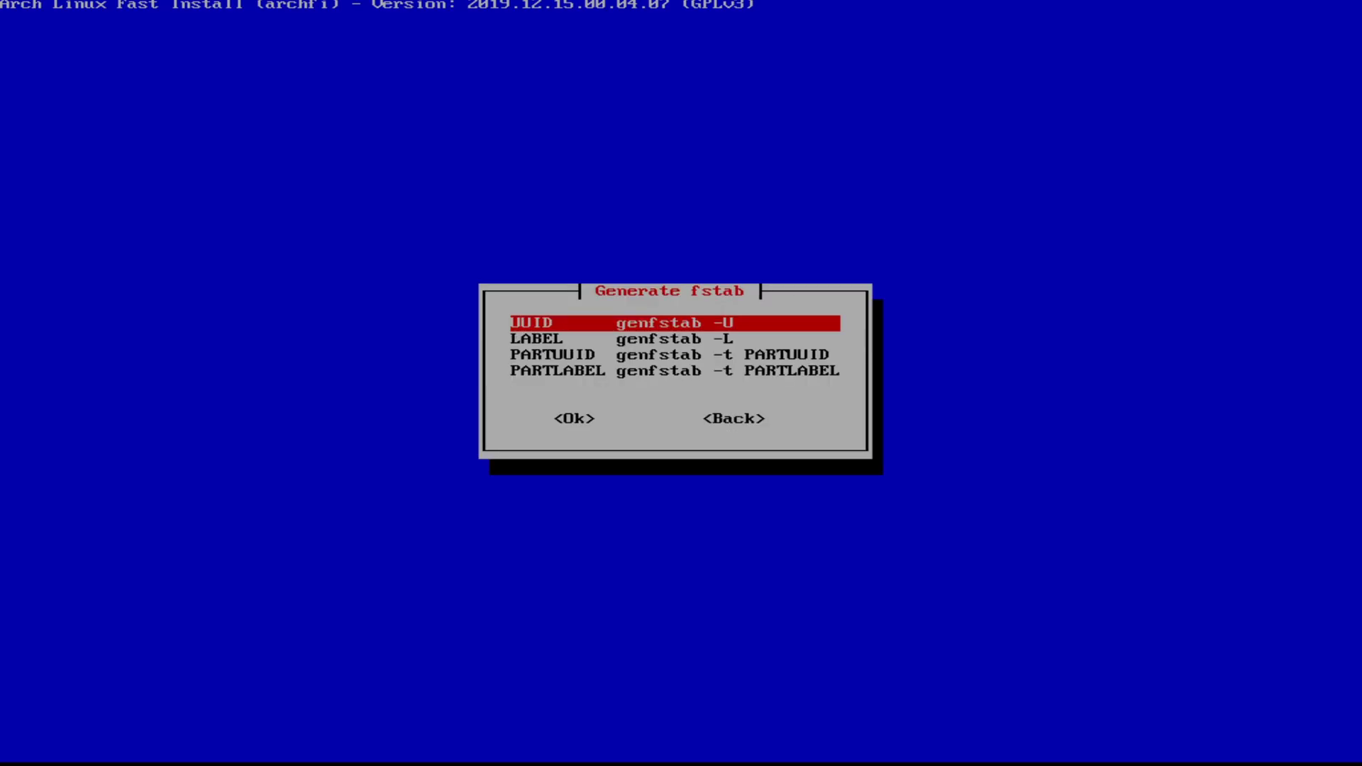
key("Return")
key("Return")
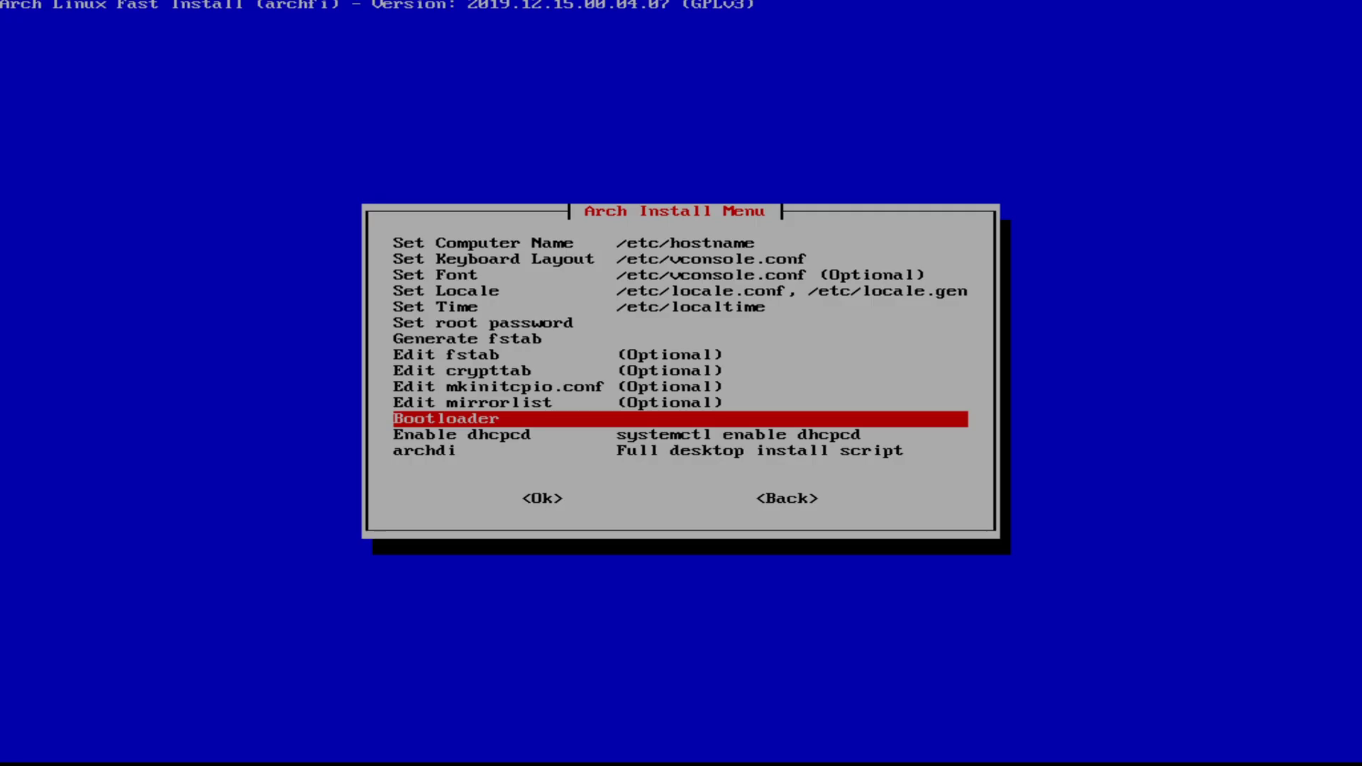
key("Up")
key("Up")
key("Up")
key("Up")
key("Up")
key("Up")
key("Up")
key("Up")
key("Up")
key("Up")
key("Down")
key("Down")
key("Down")
key("Down")
key("Down")
key("Down")
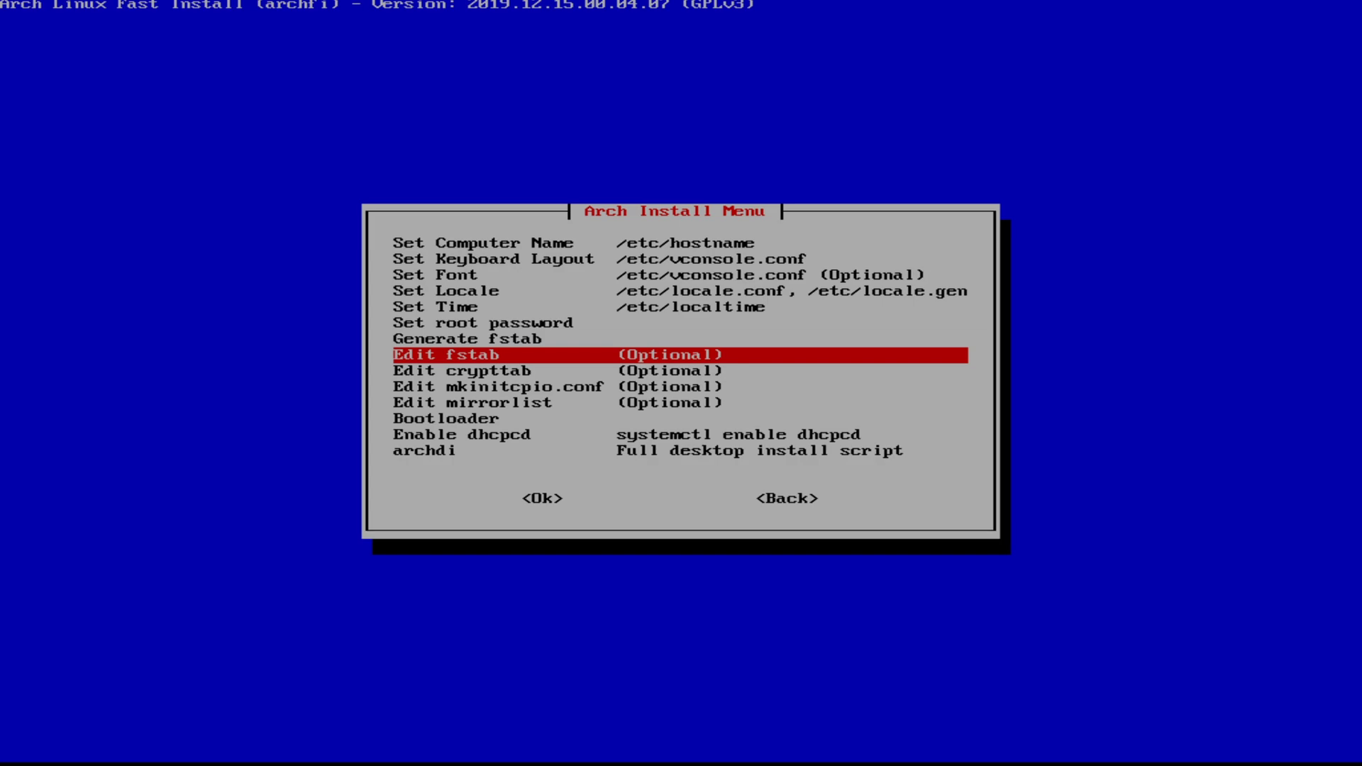
key("Down")
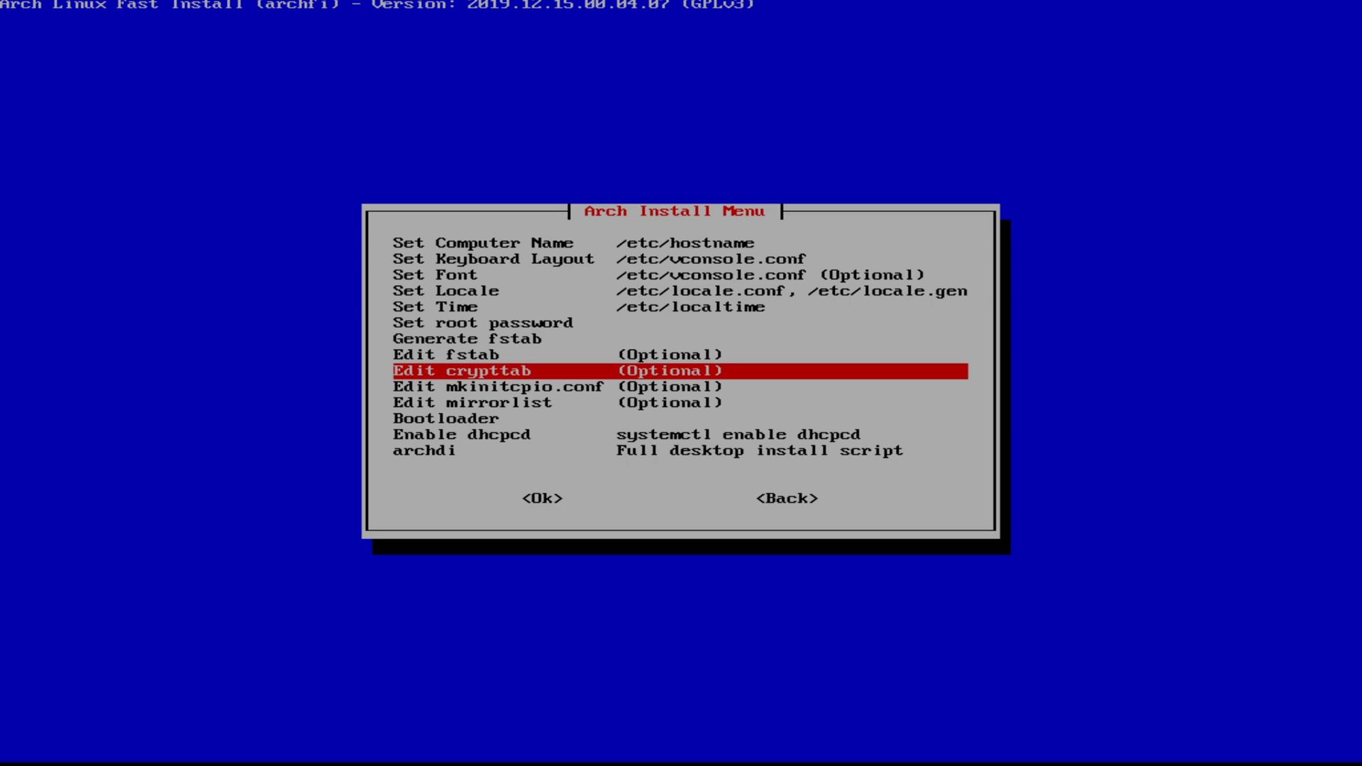
key("Down")
key("Down")
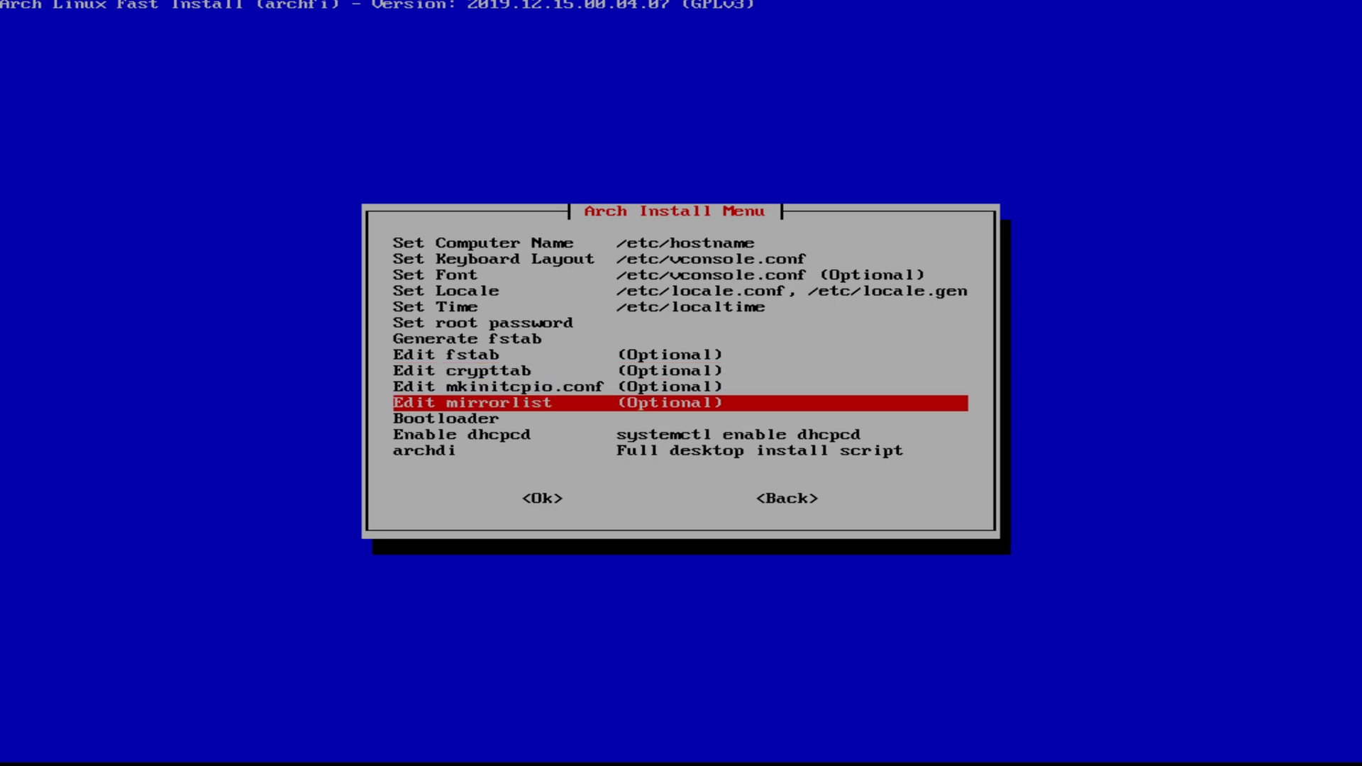
Step: Open the mirrorlist in nano and delete the Australia, North Macedonia, France, Brazil and Russia mirrors
key("Return")
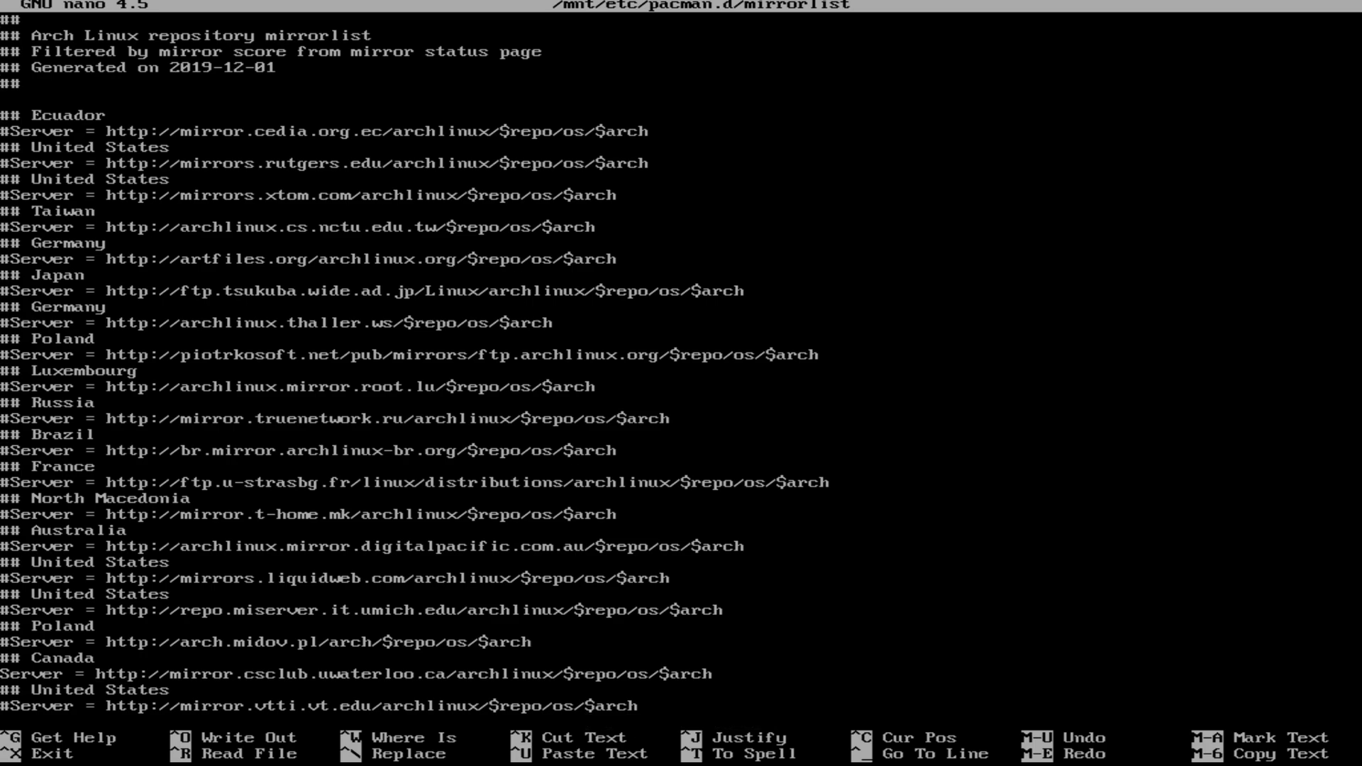
key("BackSpace")
key("BackSpace")
key("BackSpace")
key("BackSpace")
key("BackSpace")
key("BackSpace")
key("BackSpace")
key("BackSpace")
key("BackSpace")
key("BackSpace")
key("BackSpace")
key("BackSpace")
key("BackSpace")
key("BackSpace")
key("BackSpace")
key("BackSpace")
key("BackSpace")
key("BackSpace")
key("BackSpace")
key("BackSpace")
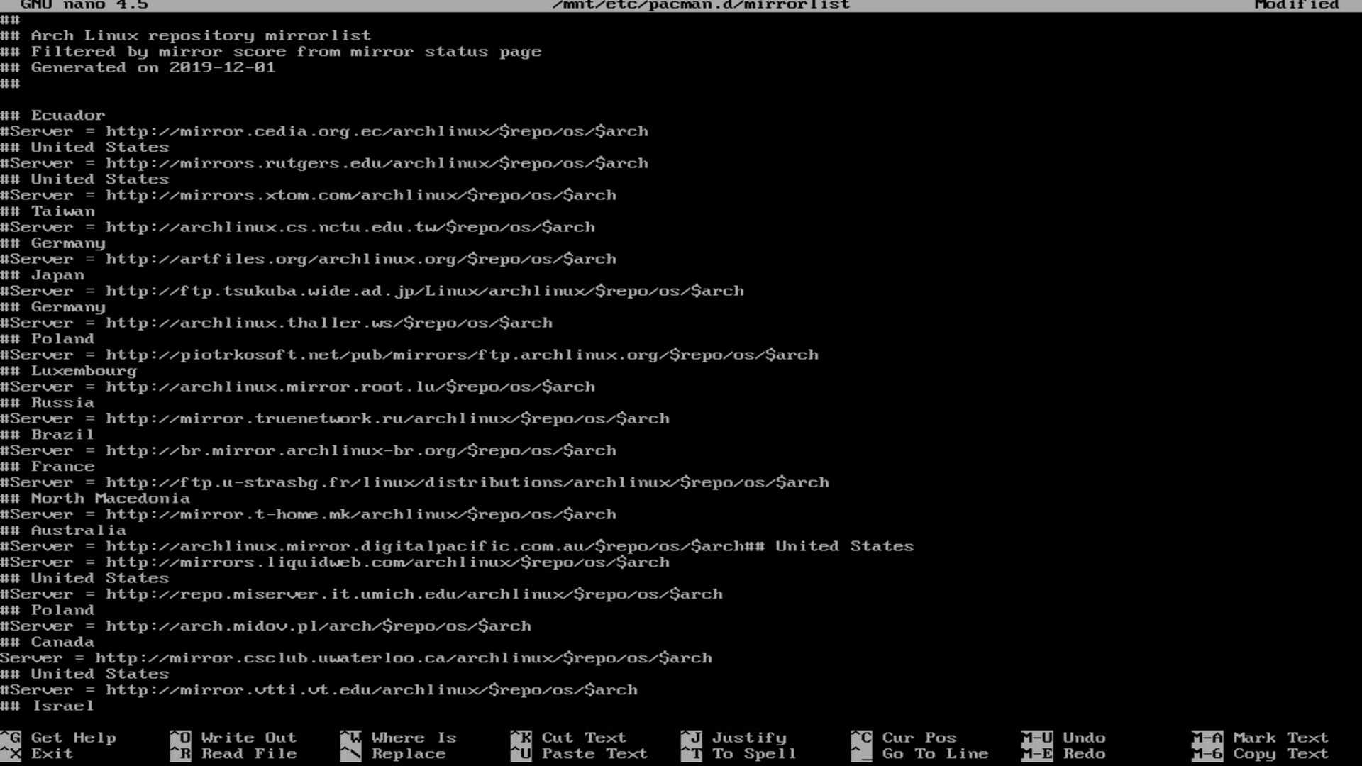
key("BackSpace")
key("BackSpace")
key("BackSpace")
key("BackSpace")
key("BackSpace")
key("BackSpace")
key("BackSpace")
key("BackSpace")
key("BackSpace")
key("BackSpace")
key("BackSpace")
key("BackSpace")
key("BackSpace")
key("BackSpace")
key("BackSpace")
key("BackSpace")
key("BackSpace")
key("BackSpace")
key("BackSpace")
key("BackSpace")
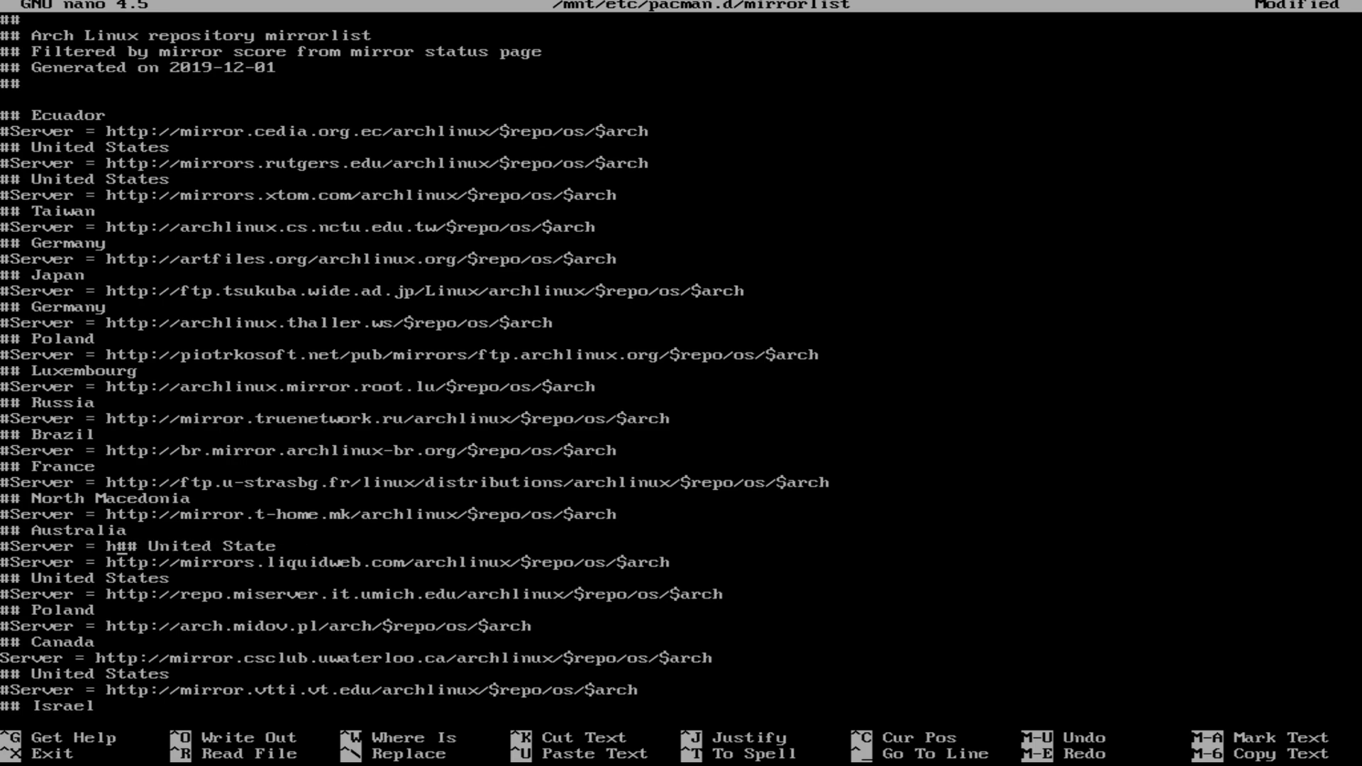
key("BackSpace")
key("BackSpace")
key("BackSpace")
key("BackSpace")
key("BackSpace")
key("BackSpace")
key("BackSpace")
key("BackSpace")
key("BackSpace")
key("BackSpace")
key("BackSpace")
key("BackSpace")
key("BackSpace")
key("BackSpace")
key("BackSpace")
key("BackSpace")
key("BackSpace")
key("BackSpace")
key("BackSpace")
key("BackSpace")
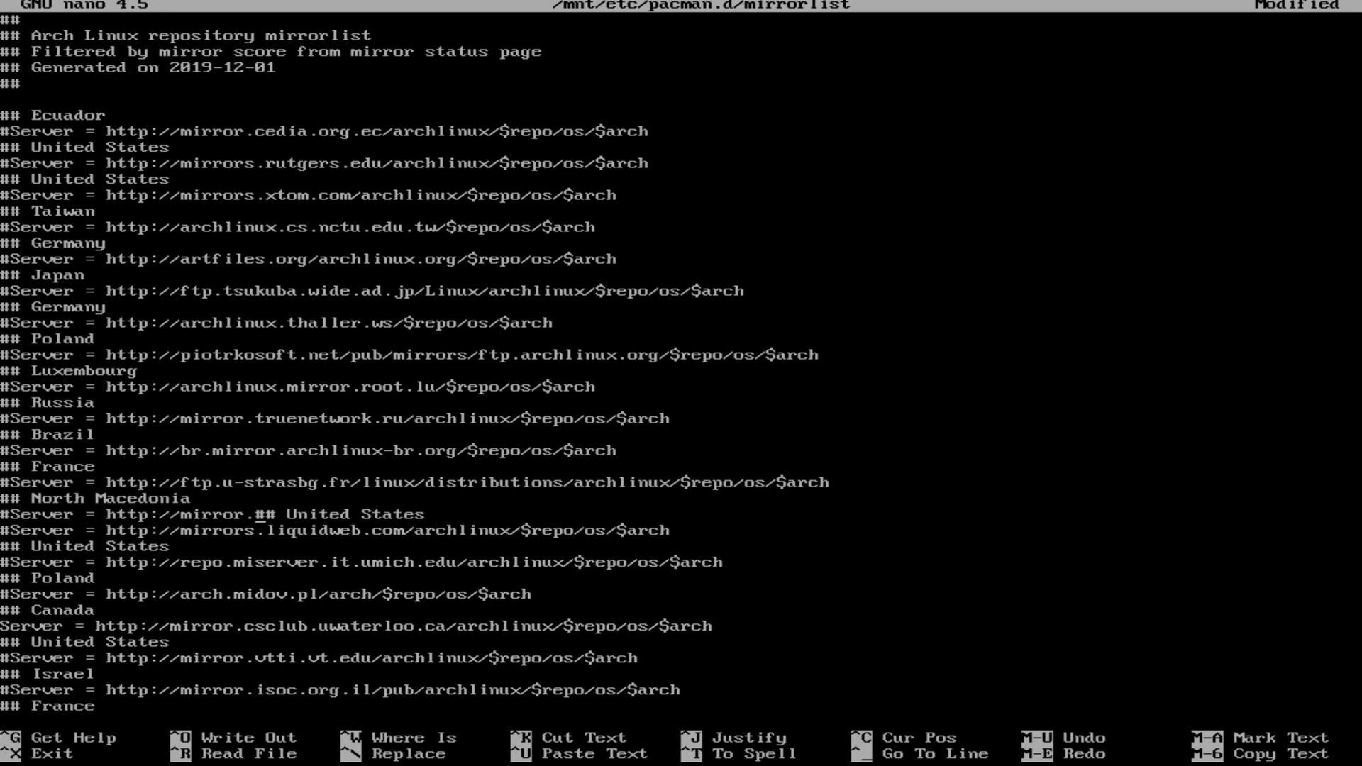
key("BackSpace")
key("BackSpace")
key("BackSpace")
key("BackSpace")
key("BackSpace")
key("BackSpace")
key("BackSpace")
key("BackSpace")
key("BackSpace")
key("BackSpace")
key("BackSpace")
key("BackSpace")
key("BackSpace")
key("BackSpace")
key("BackSpace")
key("BackSpace")
key("BackSpace")
key("BackSpace")
key("BackSpace")
key("BackSpace")
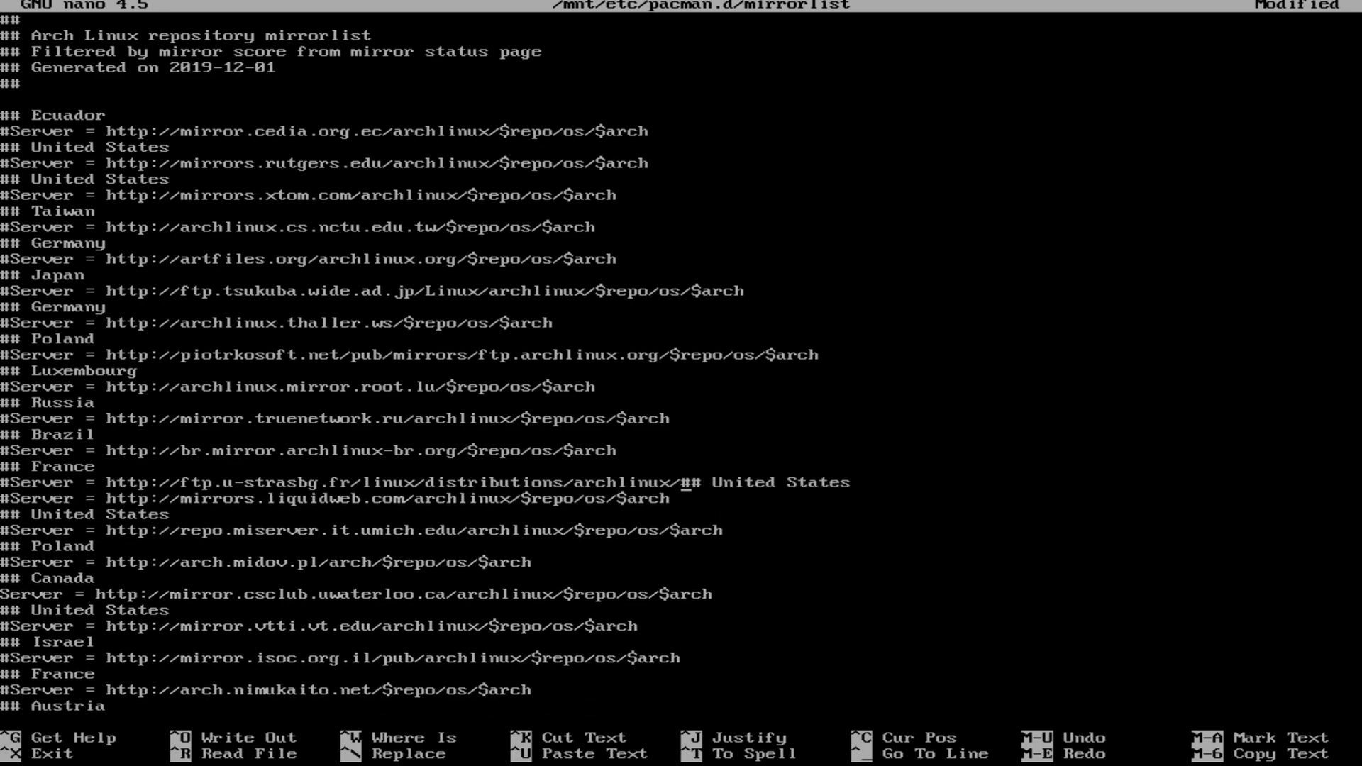
key("BackSpace")
key("BackSpace")
key("BackSpace")
key("BackSpace")
key("BackSpace")
key("BackSpace")
key("BackSpace")
key("BackSpace")
key("BackSpace")
key("BackSpace")
key("BackSpace")
key("BackSpace")
key("BackSpace")
key("BackSpace")
key("BackSpace")
key("BackSpace")
key("BackSpace")
key("BackSpace")
key("BackSpace")
key("BackSpace")
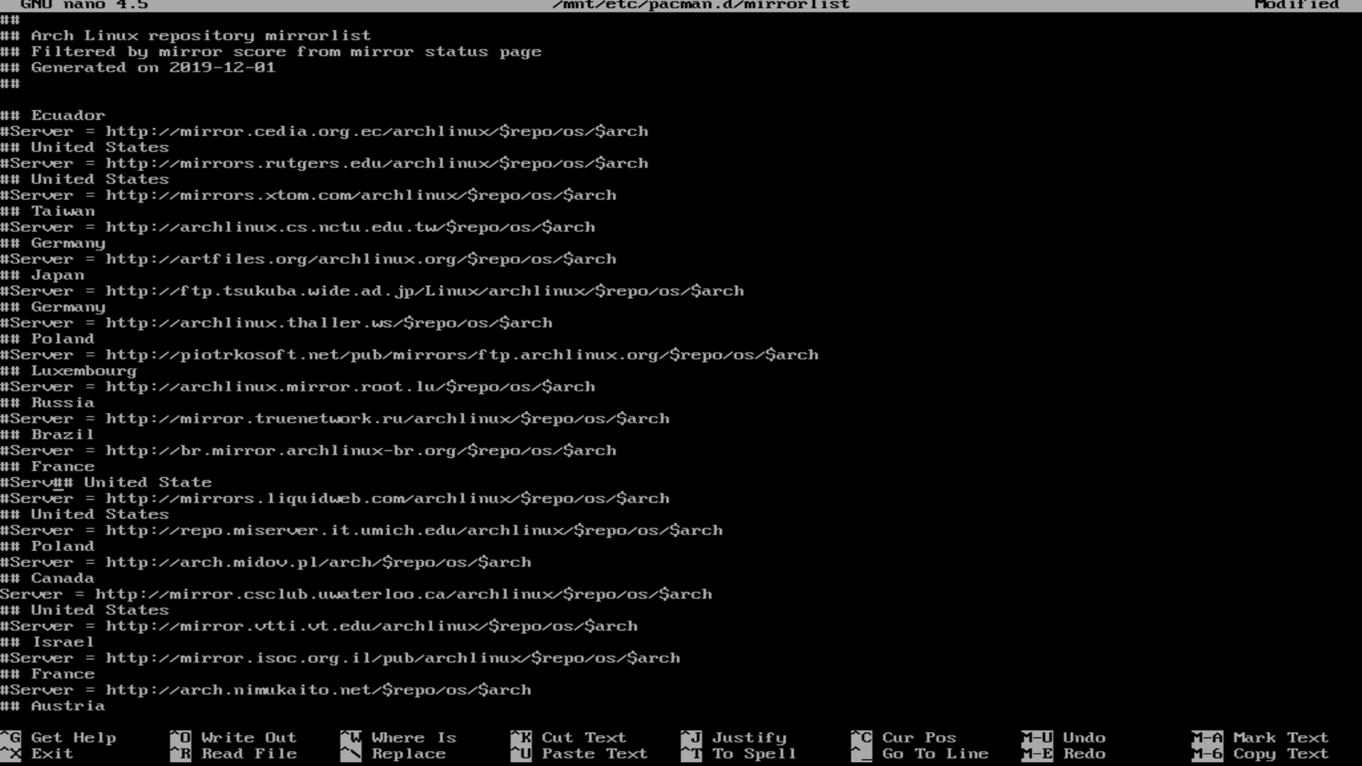
key("BackSpace")
key("BackSpace")
key("BackSpace")
key("BackSpace")
key("BackSpace")
key("BackSpace")
key("BackSpace")
key("BackSpace")
key("BackSpace")
key("BackSpace")
key("BackSpace")
key("BackSpace")
key("BackSpace")
key("BackSpace")
key("BackSpace")
key("BackSpace")
key("BackSpace")
key("BackSpace")
key("BackSpace")
key("BackSpace")
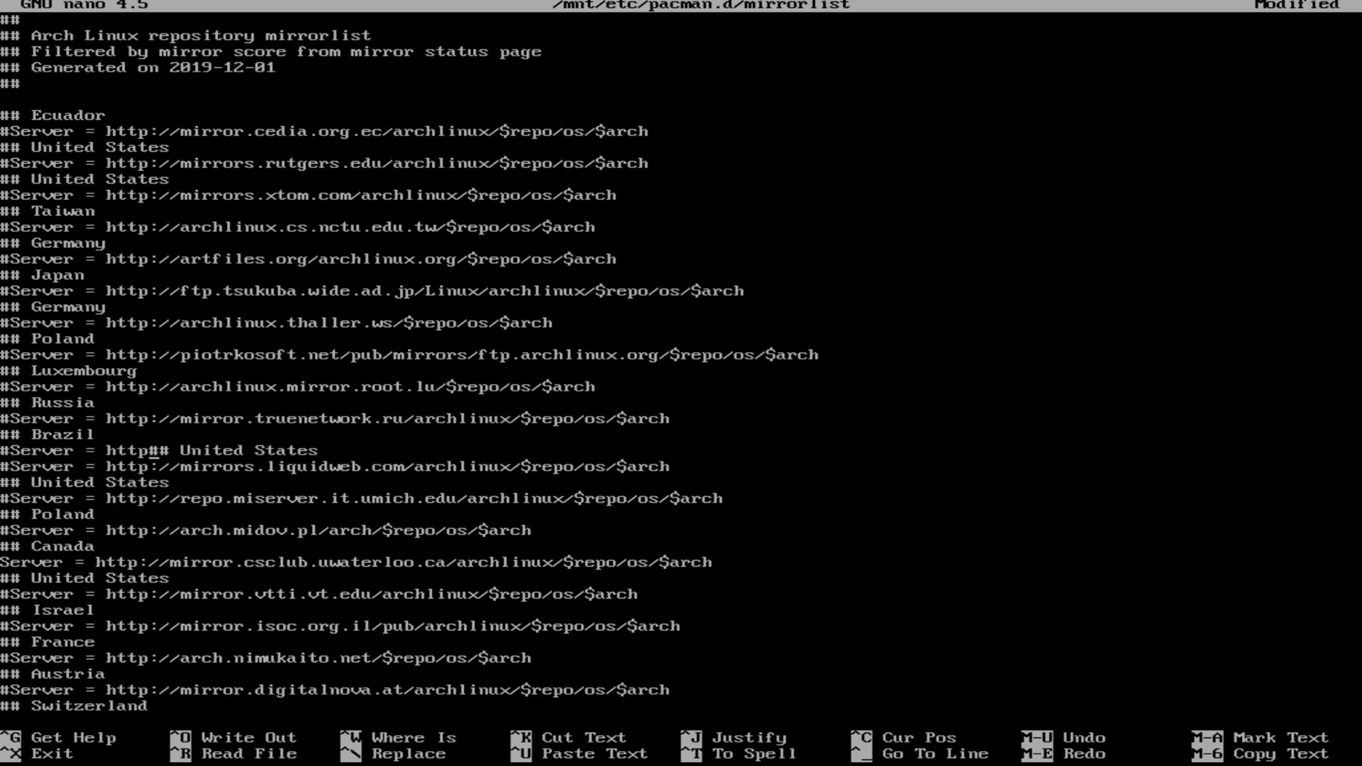
key("BackSpace")
key("BackSpace")
key("BackSpace")
key("BackSpace")
key("BackSpace")
key("BackSpace")
key("BackSpace")
key("BackSpace")
key("BackSpace")
key("BackSpace")
key("BackSpace")
key("BackSpace")
key("BackSpace")
key("BackSpace")
key("BackSpace")
key("BackSpace")
key("BackSpace")
key("BackSpace")
key("BackSpace")
key("BackSpace")
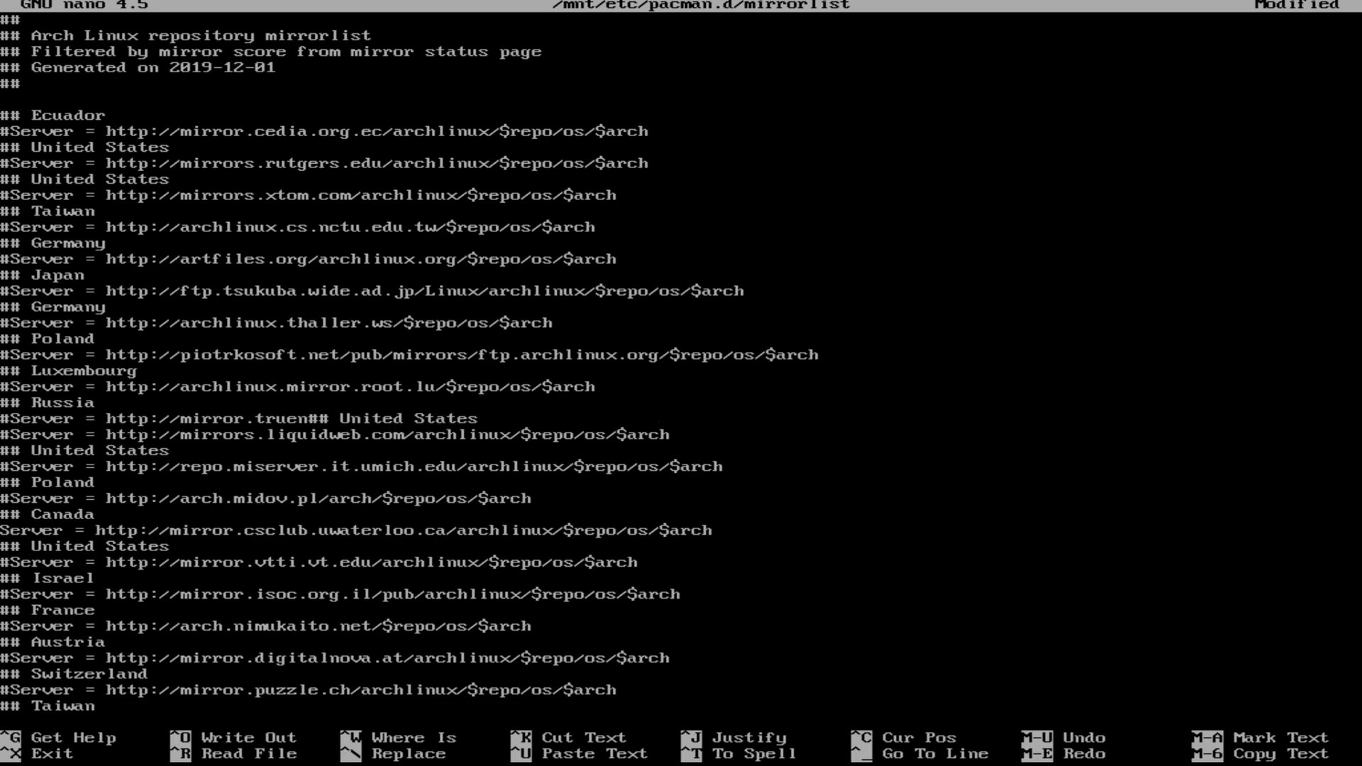
Step: Delete the Luxembourg, Poland, Germany and Japan mirrors down to Ecuador, then exit nano
key("BackSpace")
key("BackSpace")
key("BackSpace")
key("BackSpace")
key("BackSpace")
key("BackSpace")
key("BackSpace")
key("BackSpace")
key("BackSpace")
key("BackSpace")
key("BackSpace")
key("BackSpace")
key("BackSpace")
key("BackSpace")
key("BackSpace")
key("BackSpace")
key("BackSpace")
key("BackSpace")
key("BackSpace")
key("BackSpace")
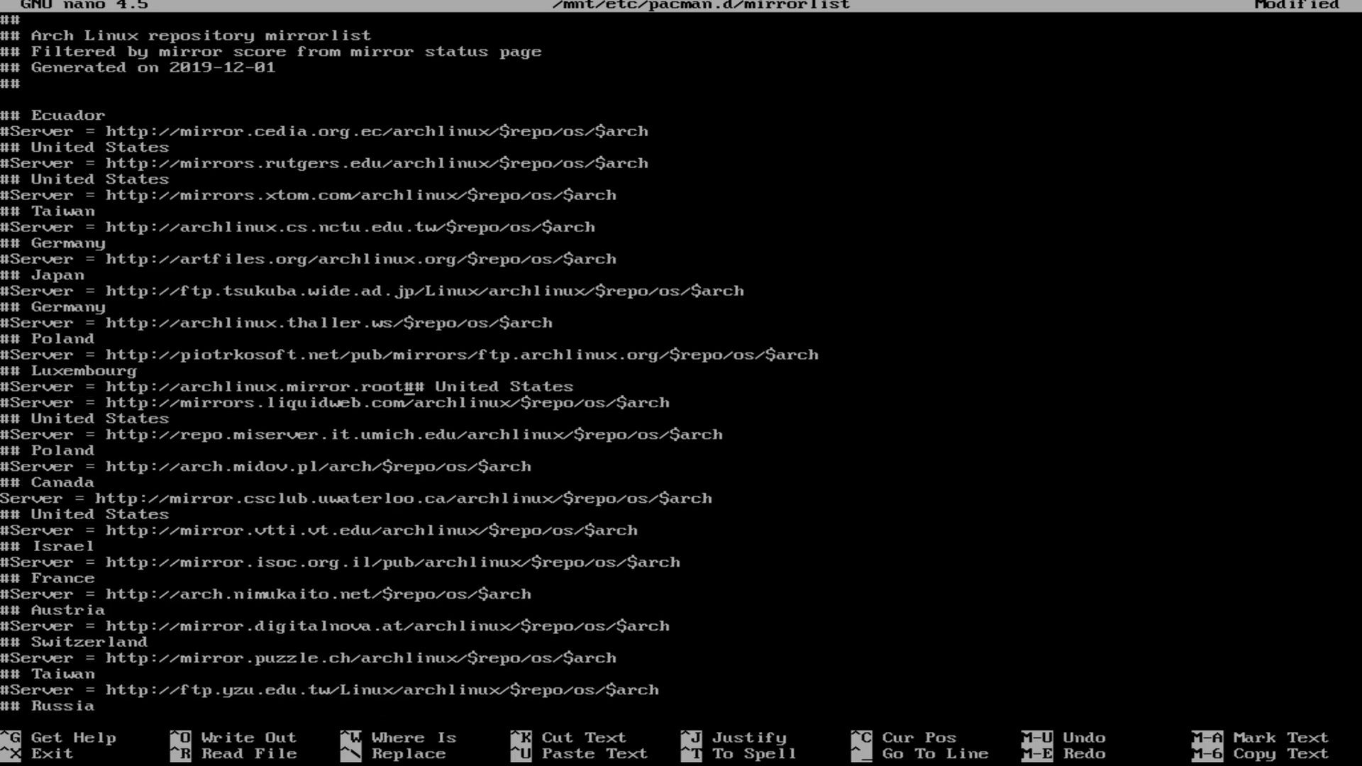
key("BackSpace")
key("BackSpace")
key("BackSpace")
key("BackSpace")
key("BackSpace")
key("BackSpace")
key("BackSpace")
key("BackSpace")
key("BackSpace")
key("BackSpace")
key("BackSpace")
key("BackSpace")
key("BackSpace")
key("BackSpace")
key("BackSpace")
key("BackSpace")
key("BackSpace")
key("BackSpace")
key("BackSpace")
key("BackSpace")
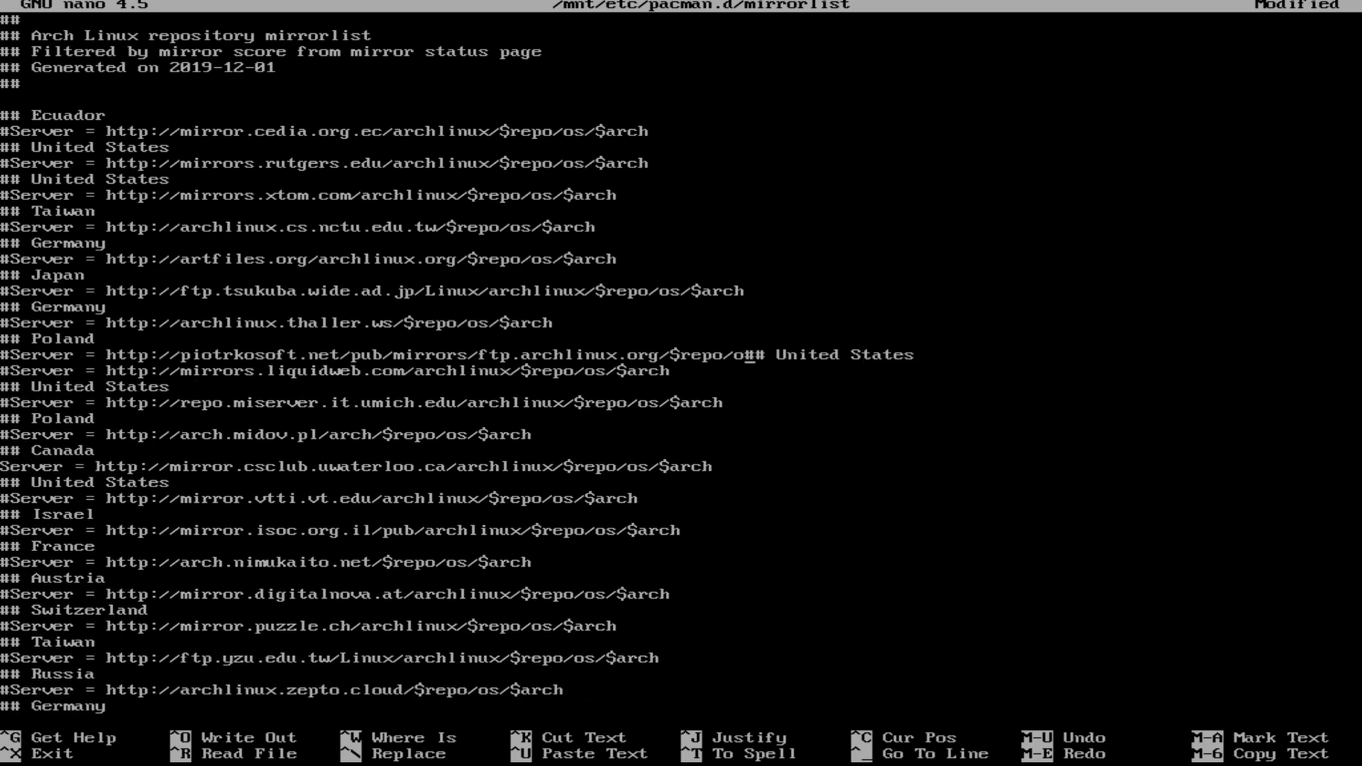
key("BackSpace")
key("BackSpace")
key("BackSpace")
key("BackSpace")
key("BackSpace")
key("BackSpace")
key("BackSpace")
key("BackSpace")
key("BackSpace")
key("BackSpace")
key("BackSpace")
key("BackSpace")
key("BackSpace")
key("BackSpace")
key("BackSpace")
key("BackSpace")
key("BackSpace")
key("BackSpace")
key("BackSpace")
key("BackSpace")
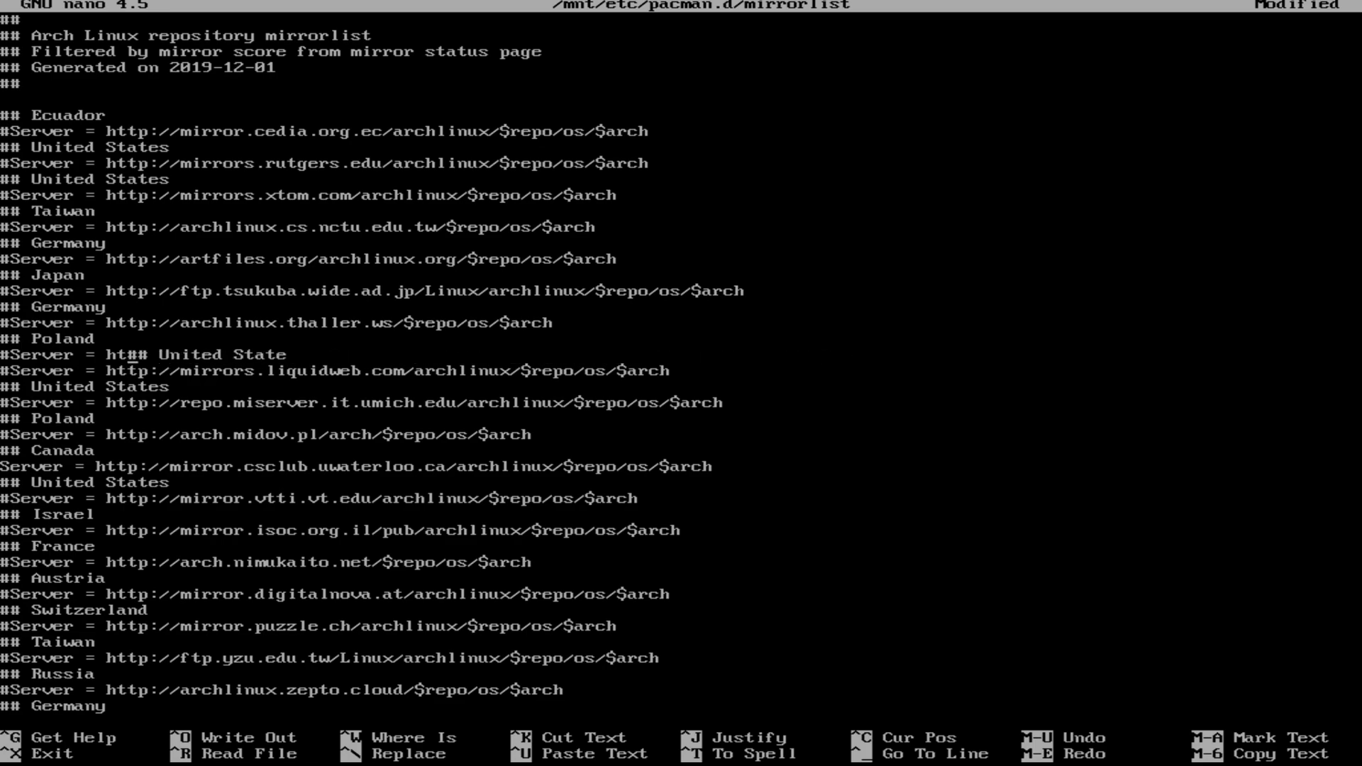
key("BackSpace")
key("BackSpace")
key("BackSpace")
key("BackSpace")
key("BackSpace")
key("BackSpace")
key("BackSpace")
key("BackSpace")
key("BackSpace")
key("BackSpace")
key("BackSpace")
key("BackSpace")
key("BackSpace")
key("BackSpace")
key("BackSpace")
key("BackSpace")
key("BackSpace")
key("BackSpace")
key("BackSpace")
key("BackSpace")
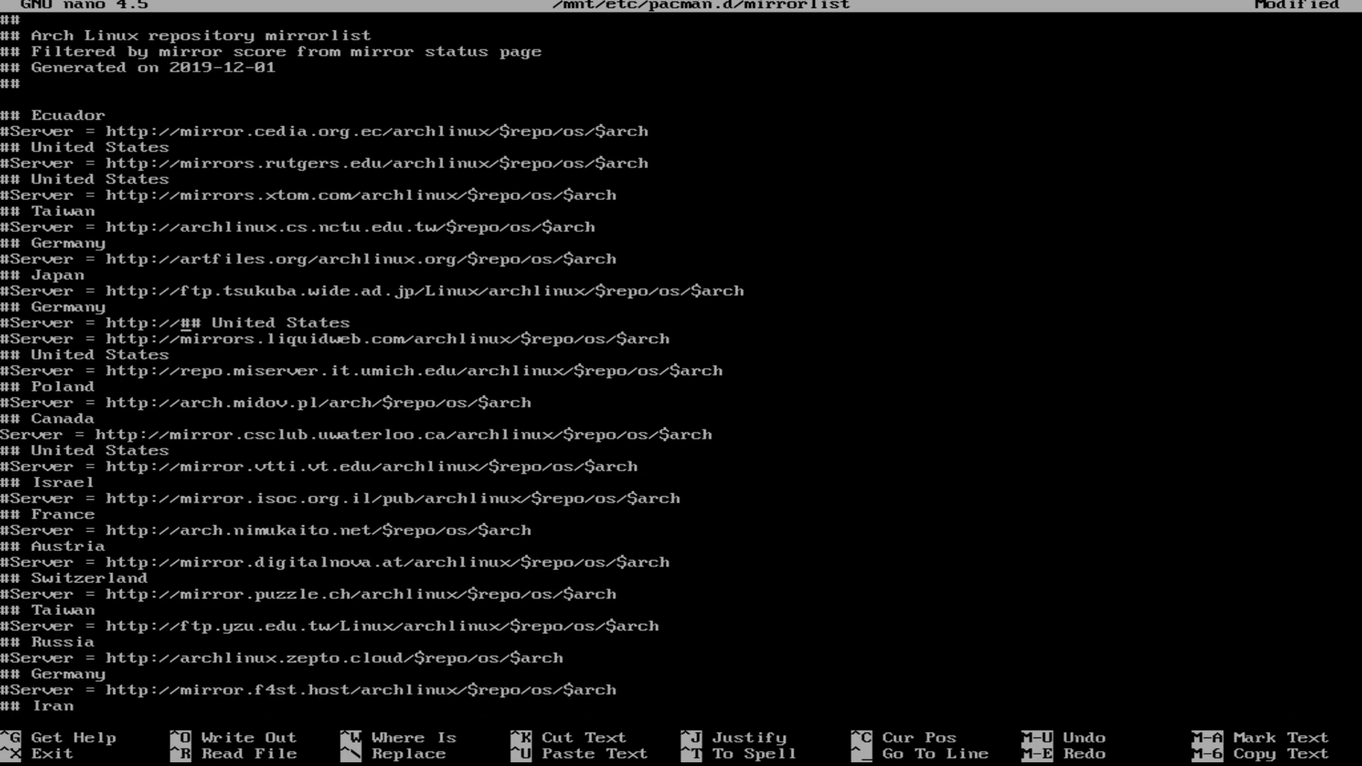
key("BackSpace")
key("BackSpace")
key("BackSpace")
key("BackSpace")
key("BackSpace")
key("BackSpace")
key("BackSpace")
key("BackSpace")
key("BackSpace")
key("BackSpace")
key("BackSpace")
key("BackSpace")
key("BackSpace")
key("BackSpace")
key("BackSpace")
key("BackSpace")
key("BackSpace")
key("BackSpace")
key("BackSpace")
key("BackSpace")
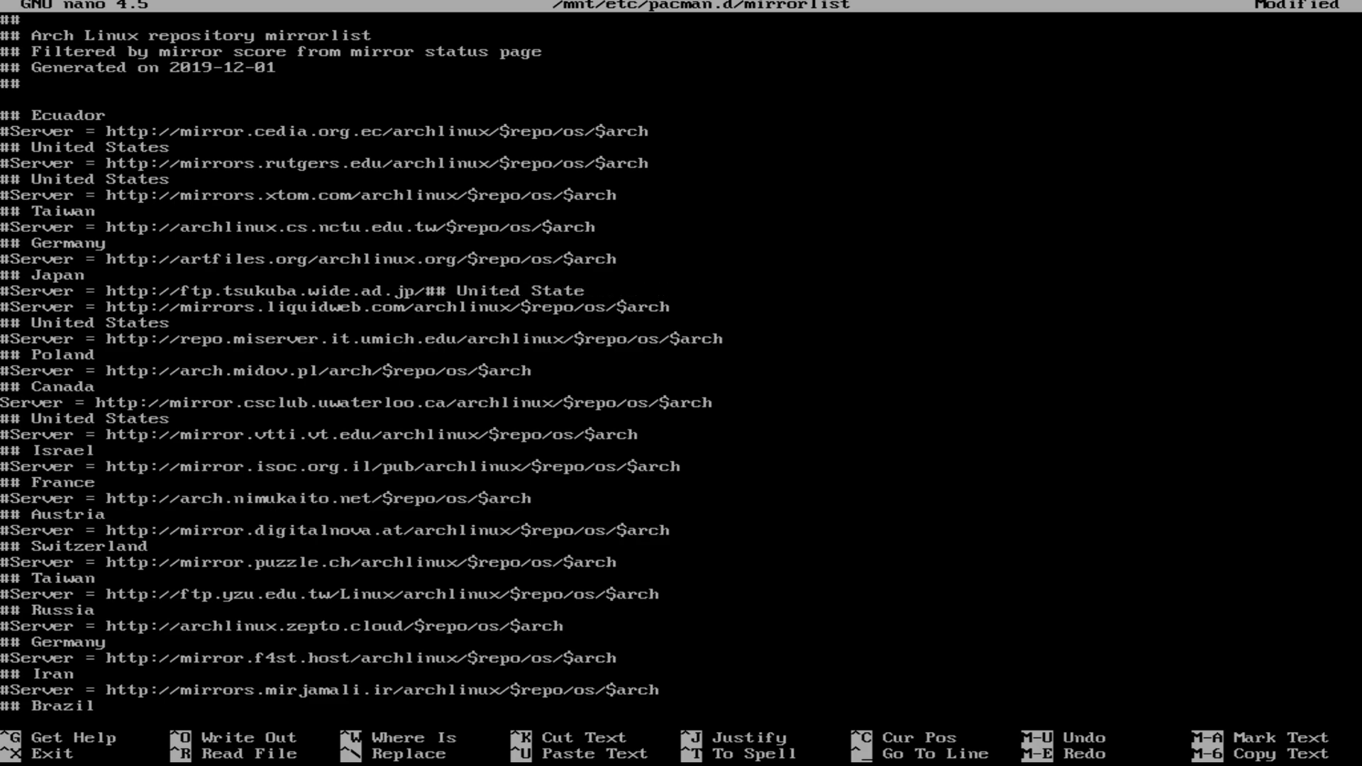
key("BackSpace")
key("BackSpace")
key("BackSpace")
key("BackSpace")
key("BackSpace")
key("BackSpace")
key("BackSpace")
key("BackSpace")
key("BackSpace")
key("BackSpace")
key("BackSpace")
key("BackSpace")
key("BackSpace")
key("BackSpace")
key("BackSpace")
key("BackSpace")
key("BackSpace")
key("BackSpace")
key("BackSpace")
key("BackSpace")
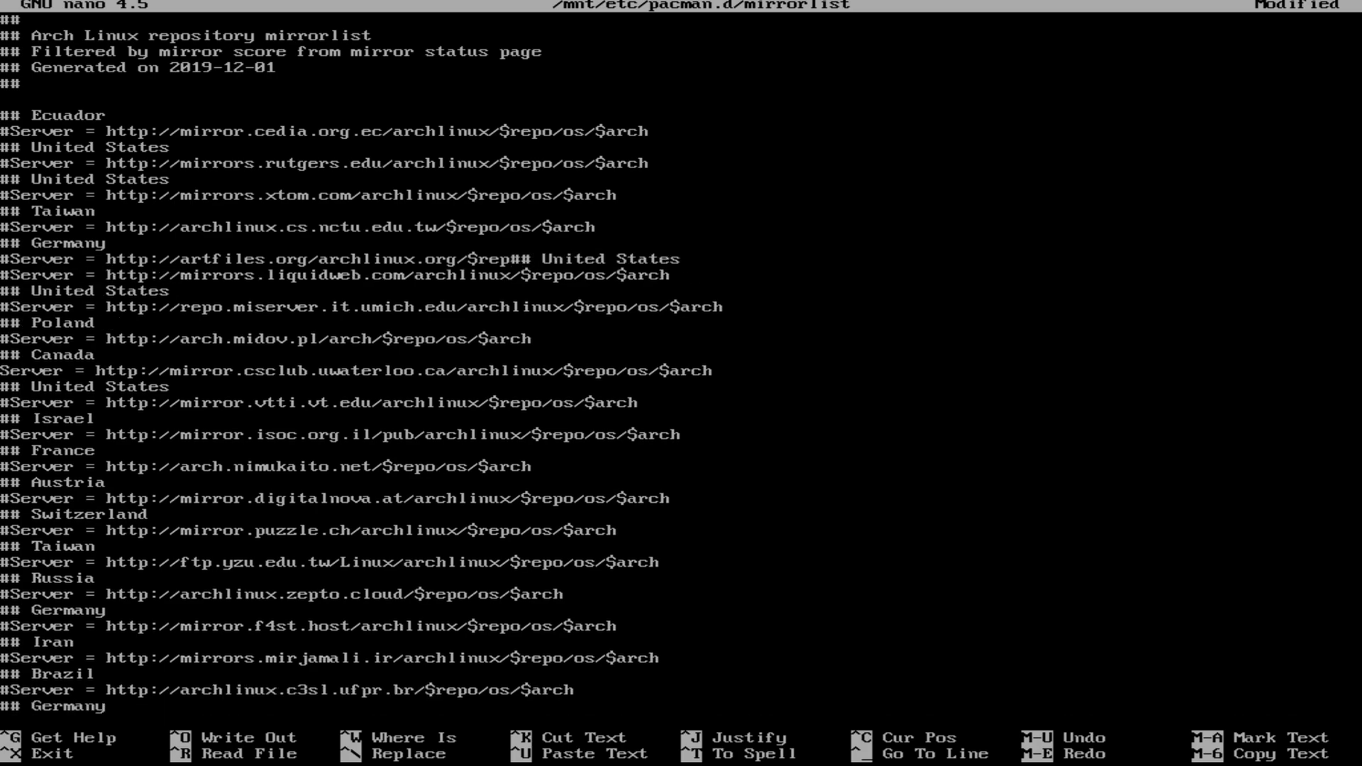
key("BackSpace")
key("BackSpace")
key("BackSpace")
key("BackSpace")
key("BackSpace")
key("BackSpace")
key("BackSpace")
key("BackSpace")
key("BackSpace")
key("BackSpace")
key("BackSpace")
key("BackSpace")
key("BackSpace")
key("BackSpace")
key("BackSpace")
key("BackSpace")
key("BackSpace")
key("BackSpace")
key("BackSpace")
key("BackSpace")
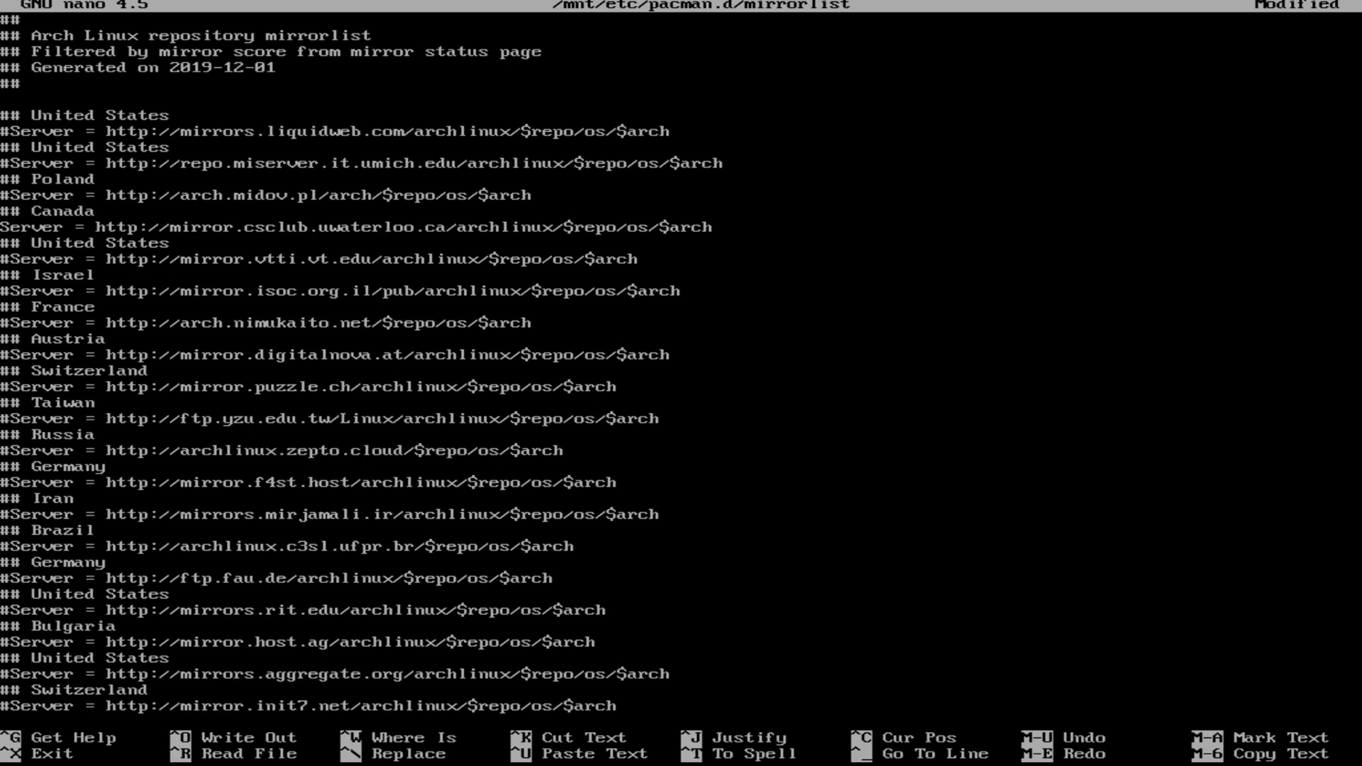
key("ctrl+x")
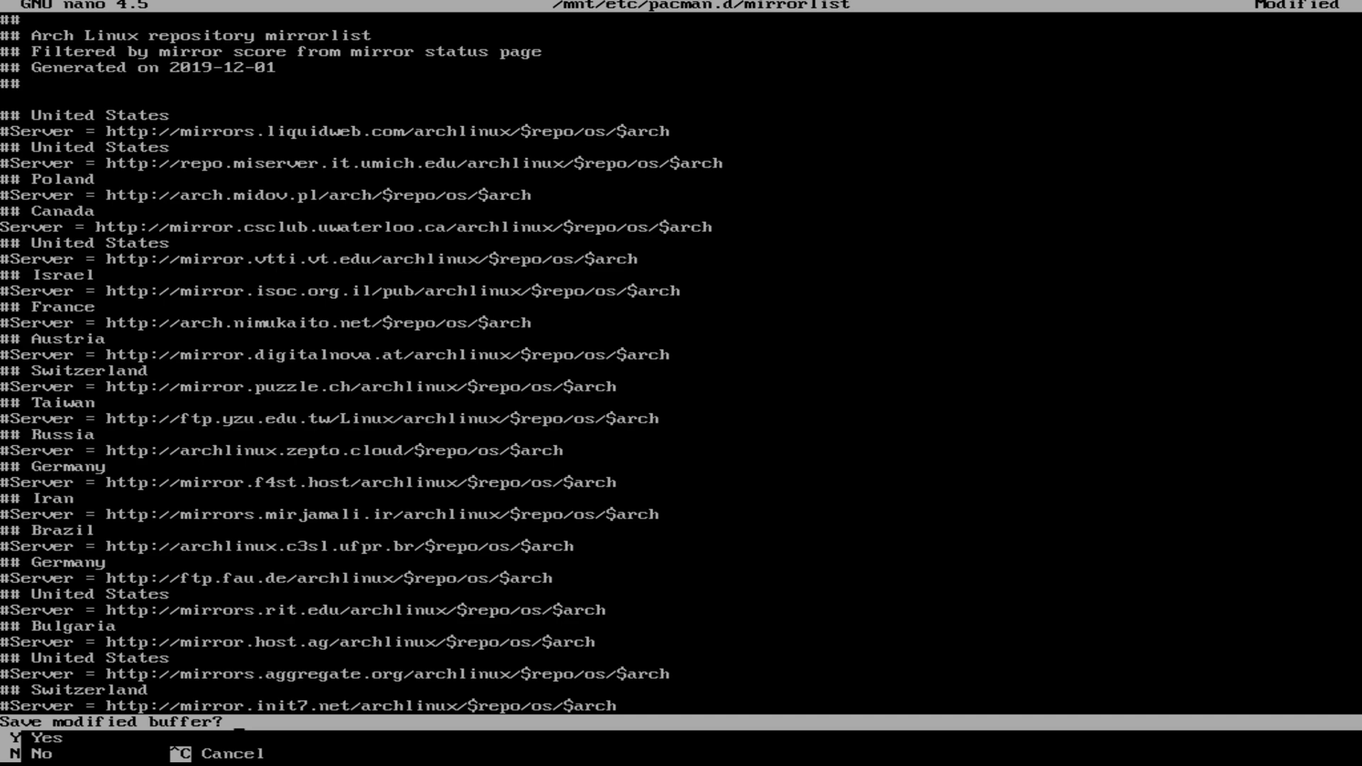
Step: Save the edited mirrorlist, then install and enable dhcpcd on the new system
key("y")
key("Return")
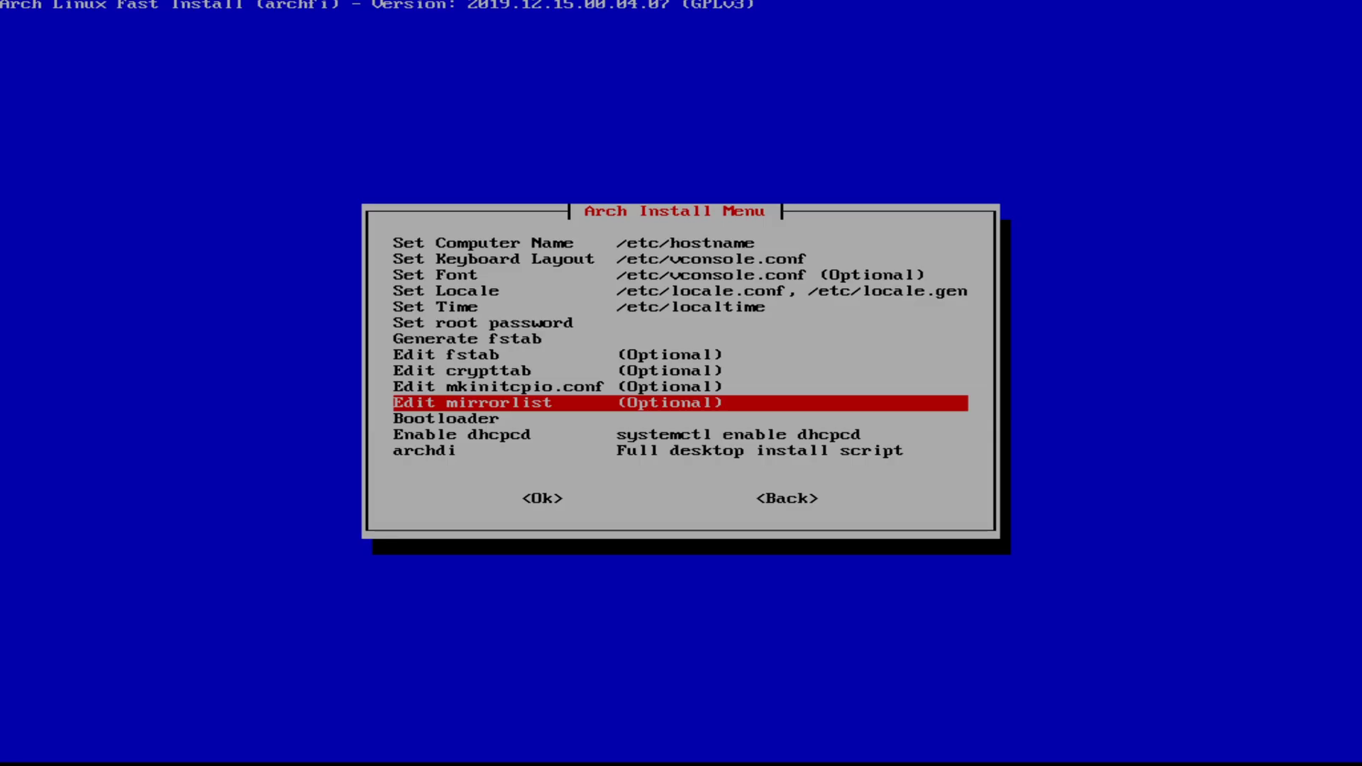
key("Down")
key("Down")
key("Return")
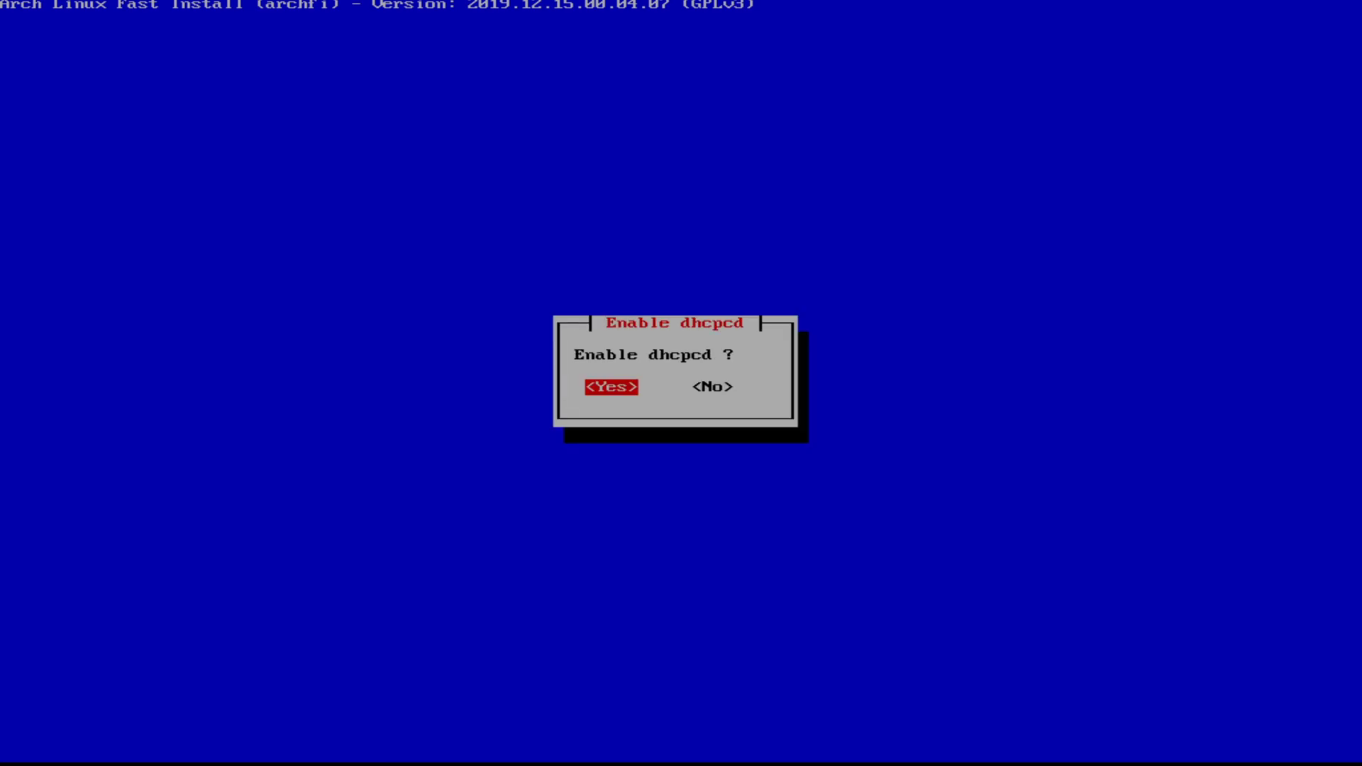
key("Return")
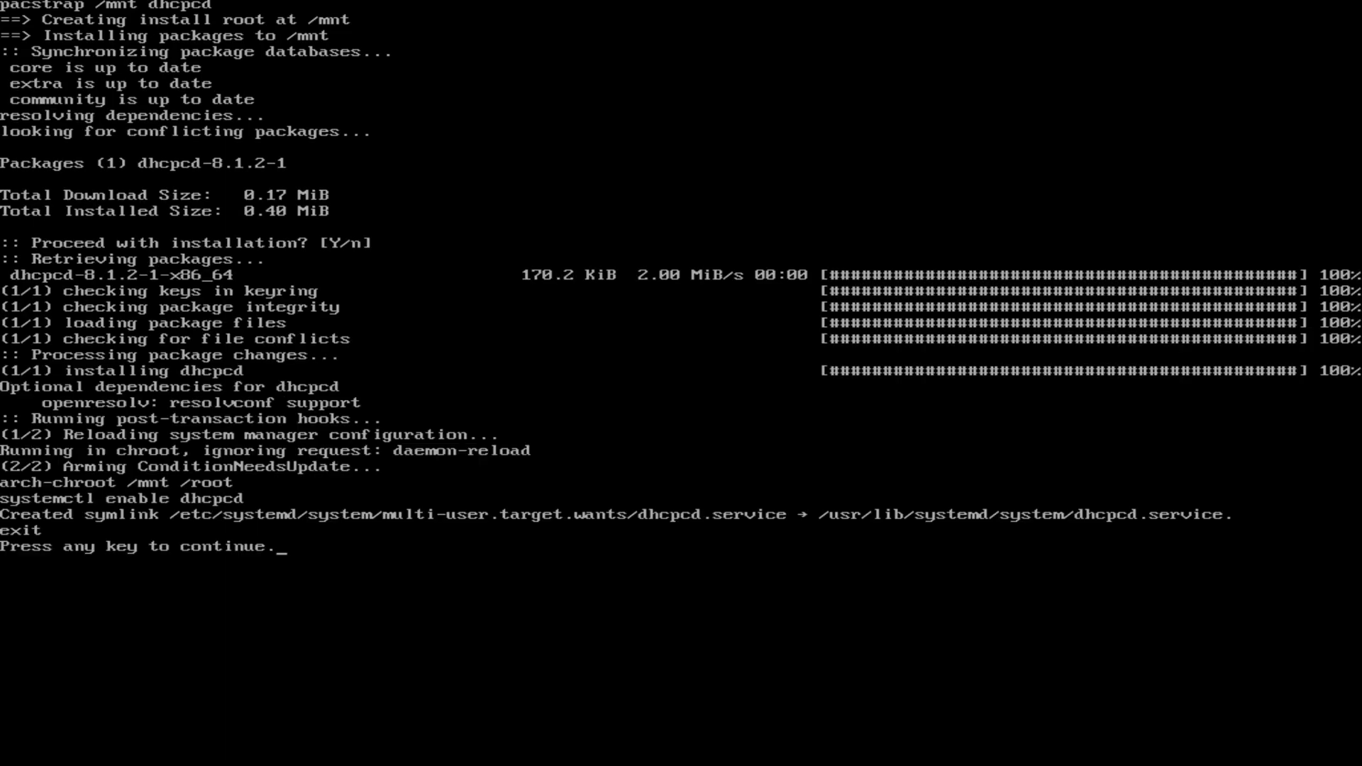
key("Return")
key("Up")
key("Up")
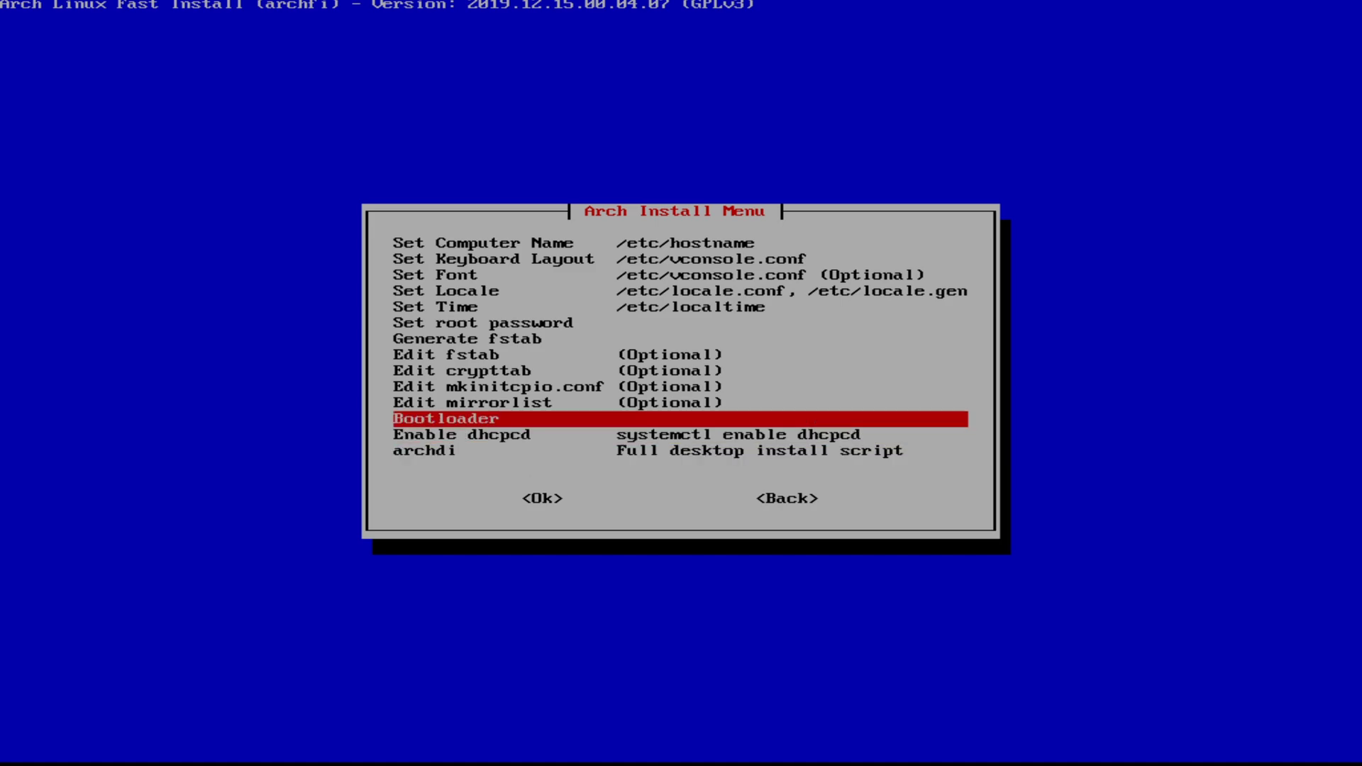
Step: Choose systemd-boot as the bootloader, install it, and go back to the Arch Install Menu
key("Return")
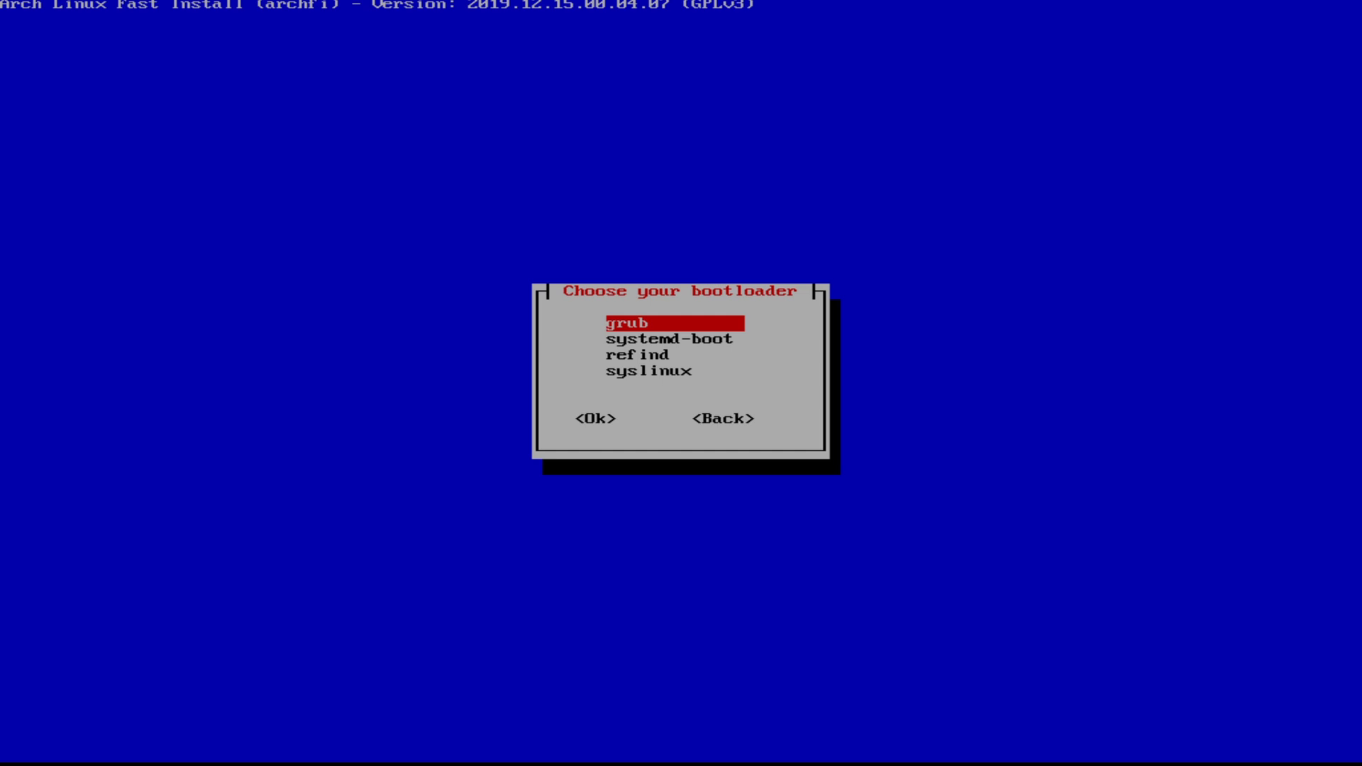
key("Down")
key("Down")
key("Up")
key("Return")
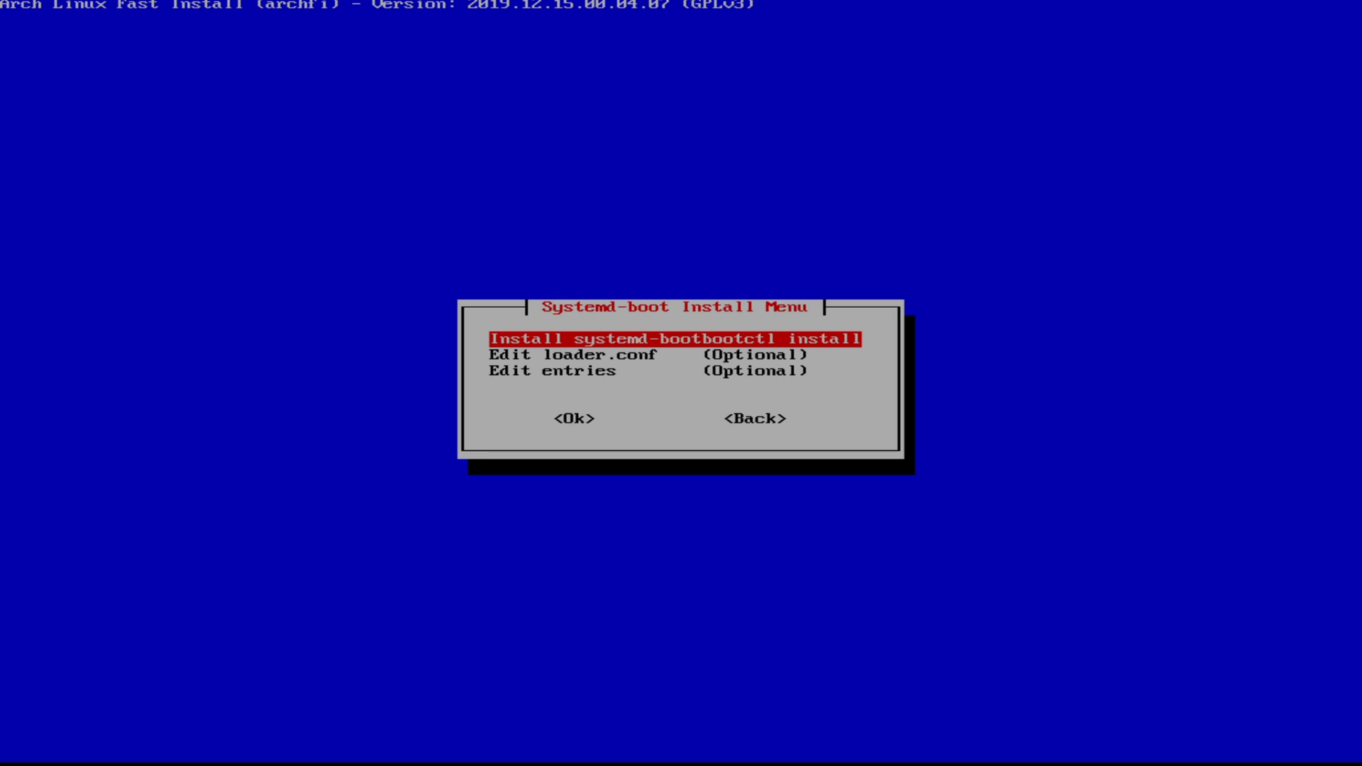
key("Return")
key("Return")
key("Down")
key("Down")
key("Tab")
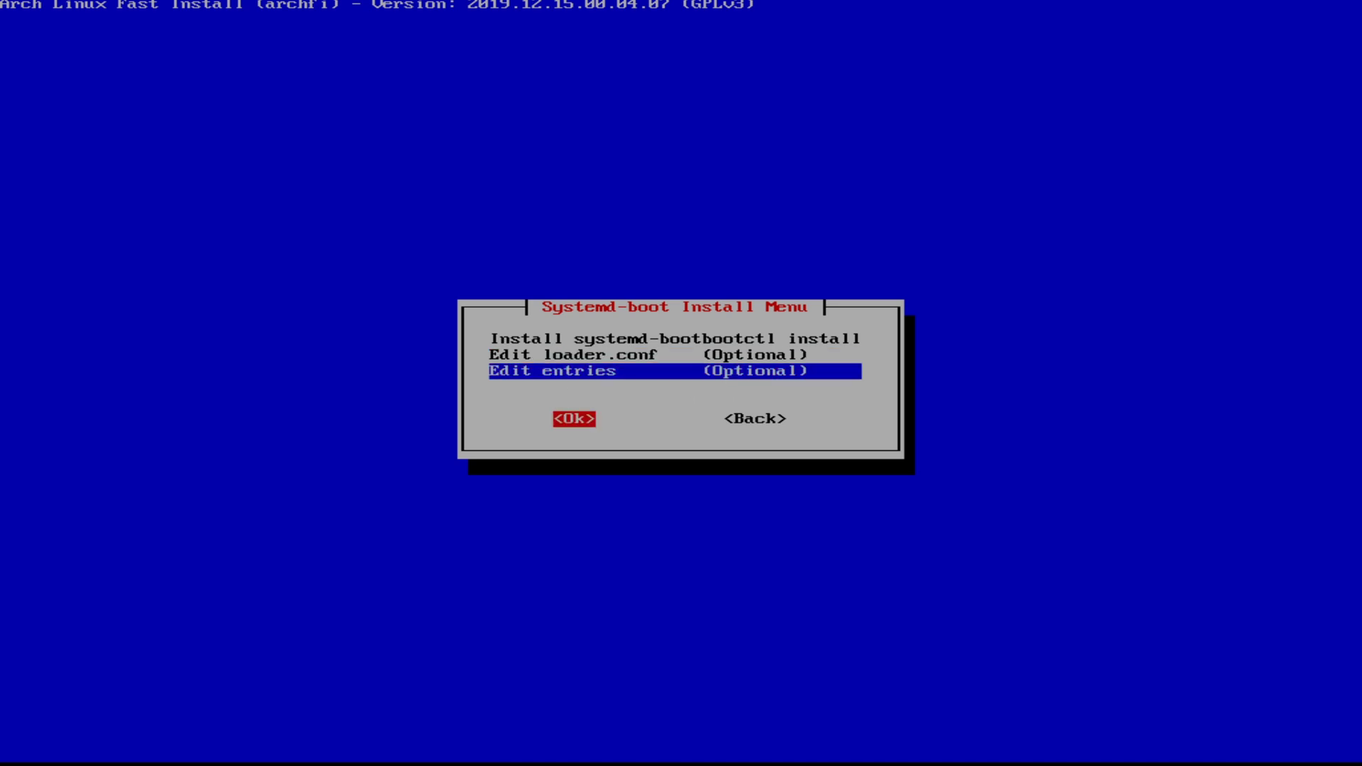
key("Tab")
key("Return")
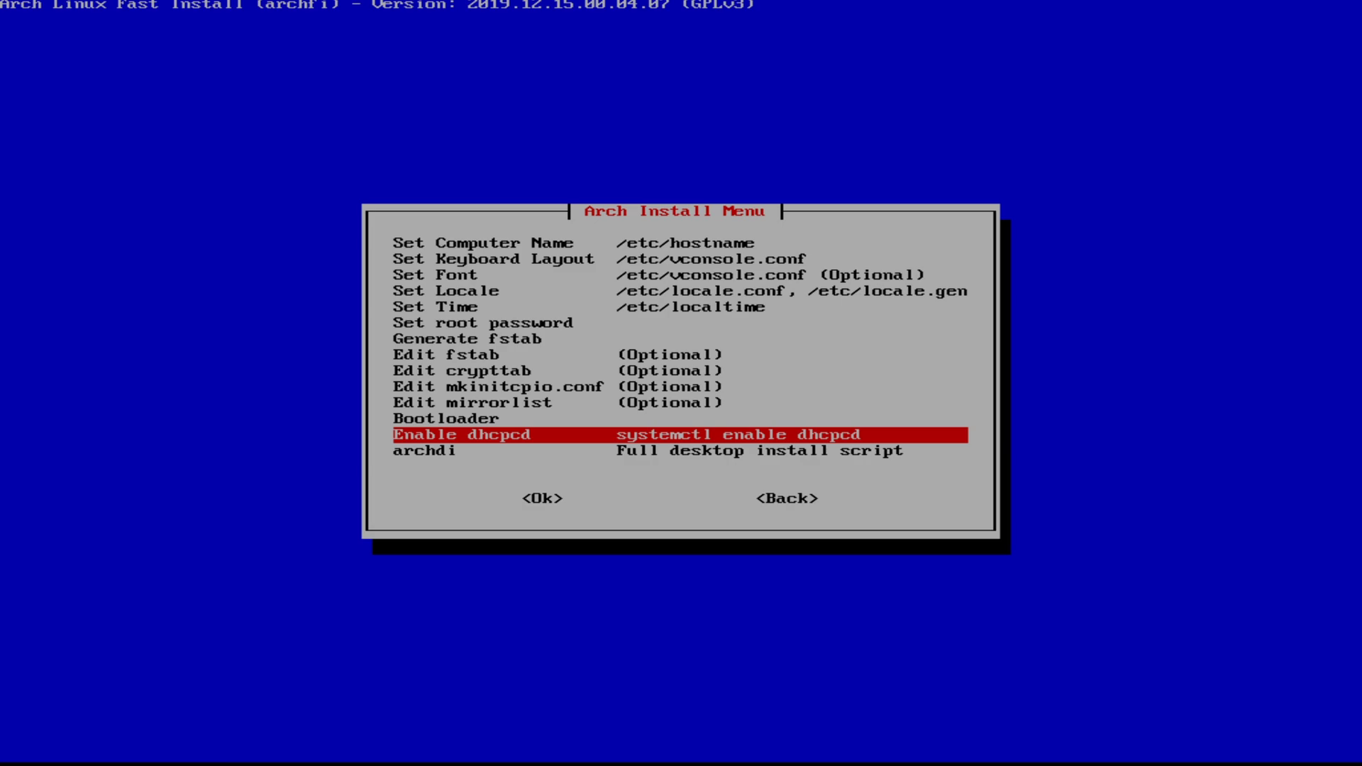
Step: Select archdi, pacstrap wget and libnewt, and run archdi downloaded from sourceforge.net
key("Down")
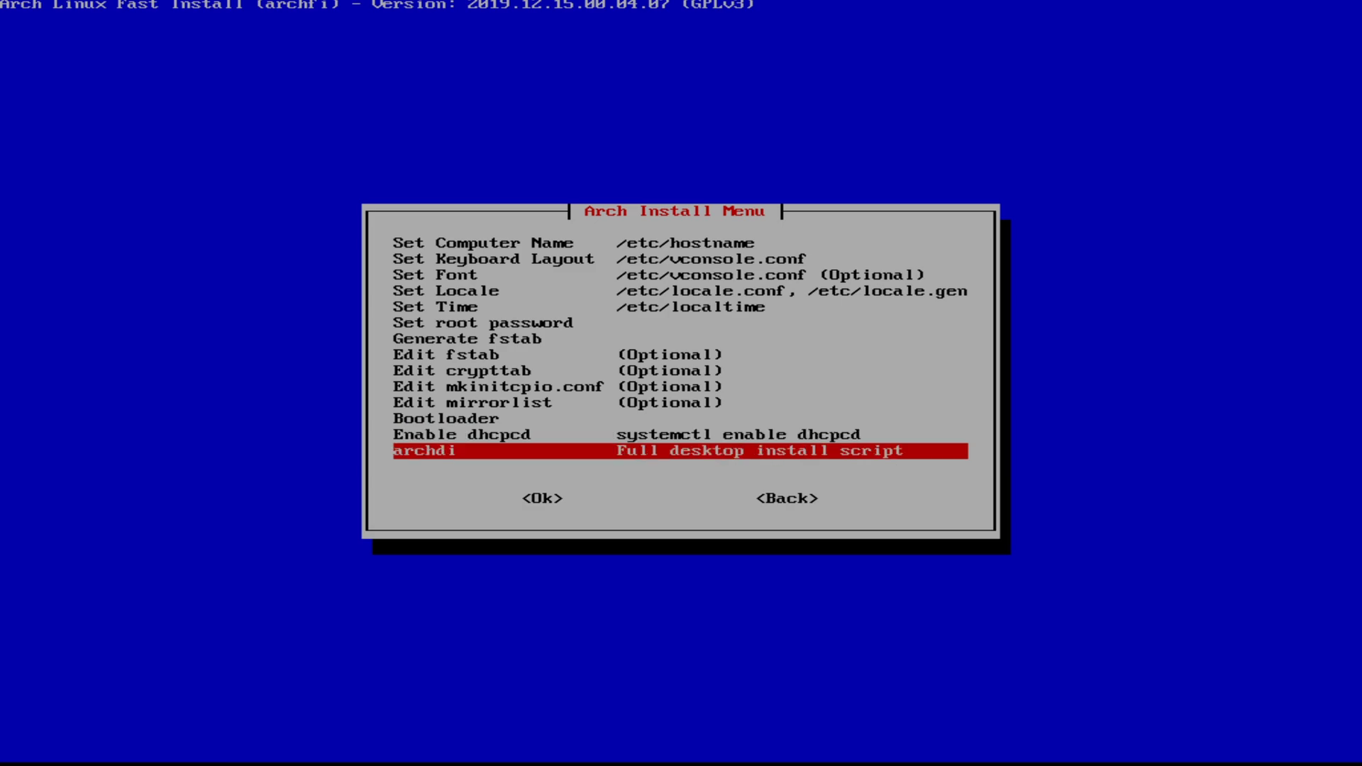
key("Return")
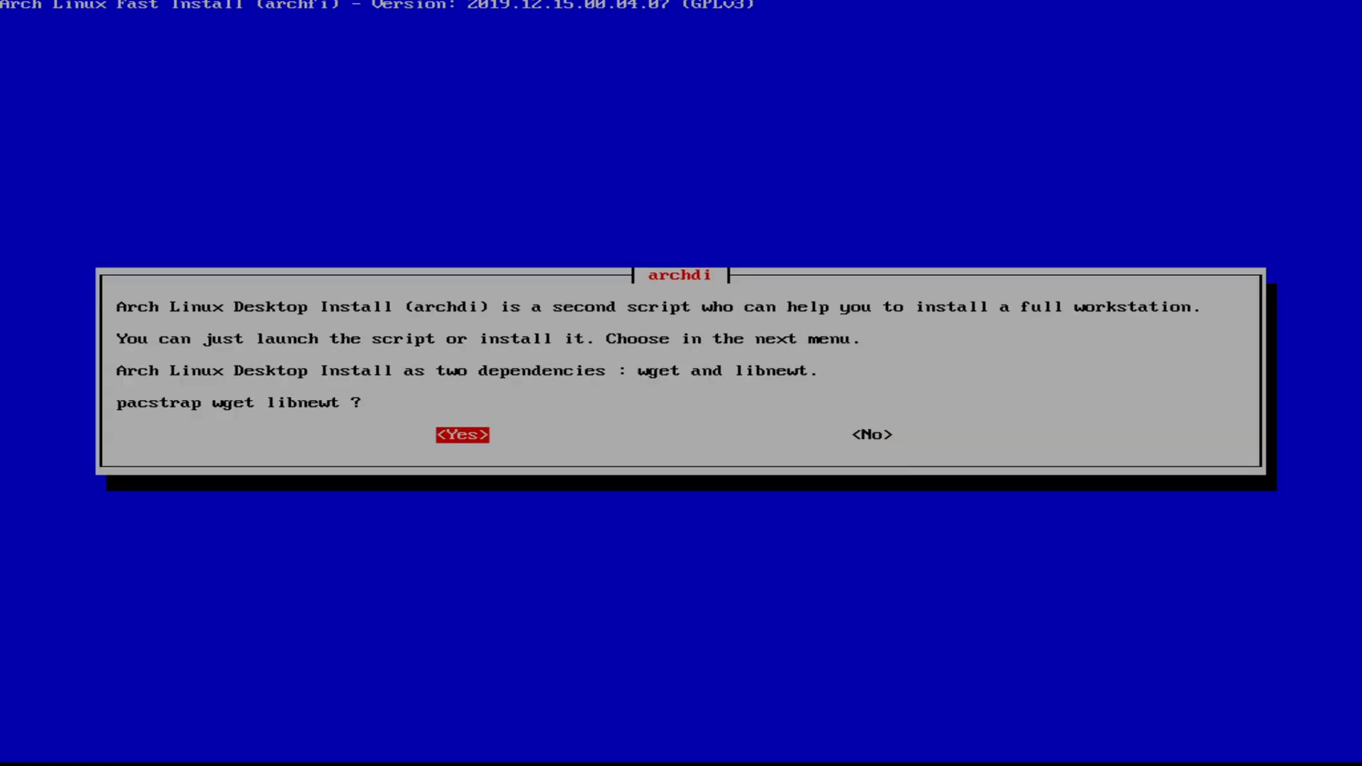
key("Return")
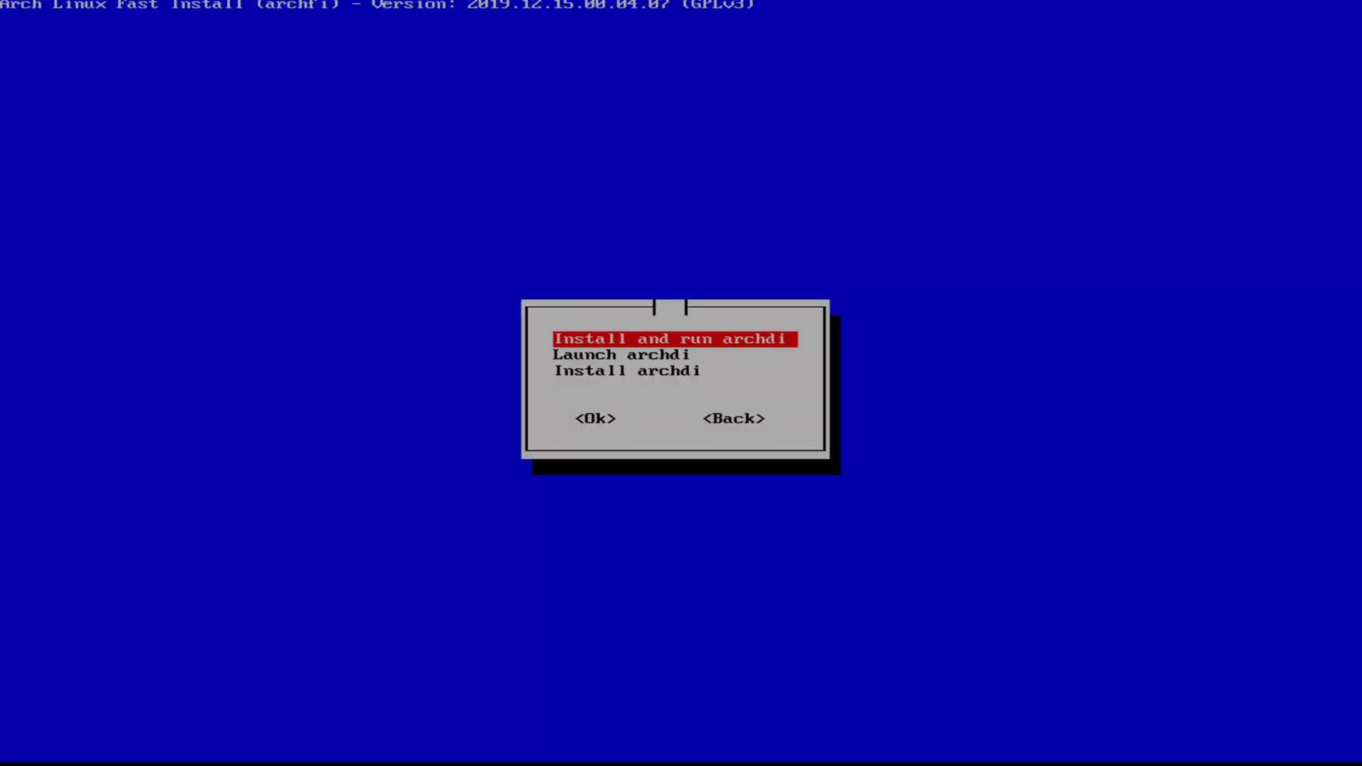
key("Return")
key("Return")
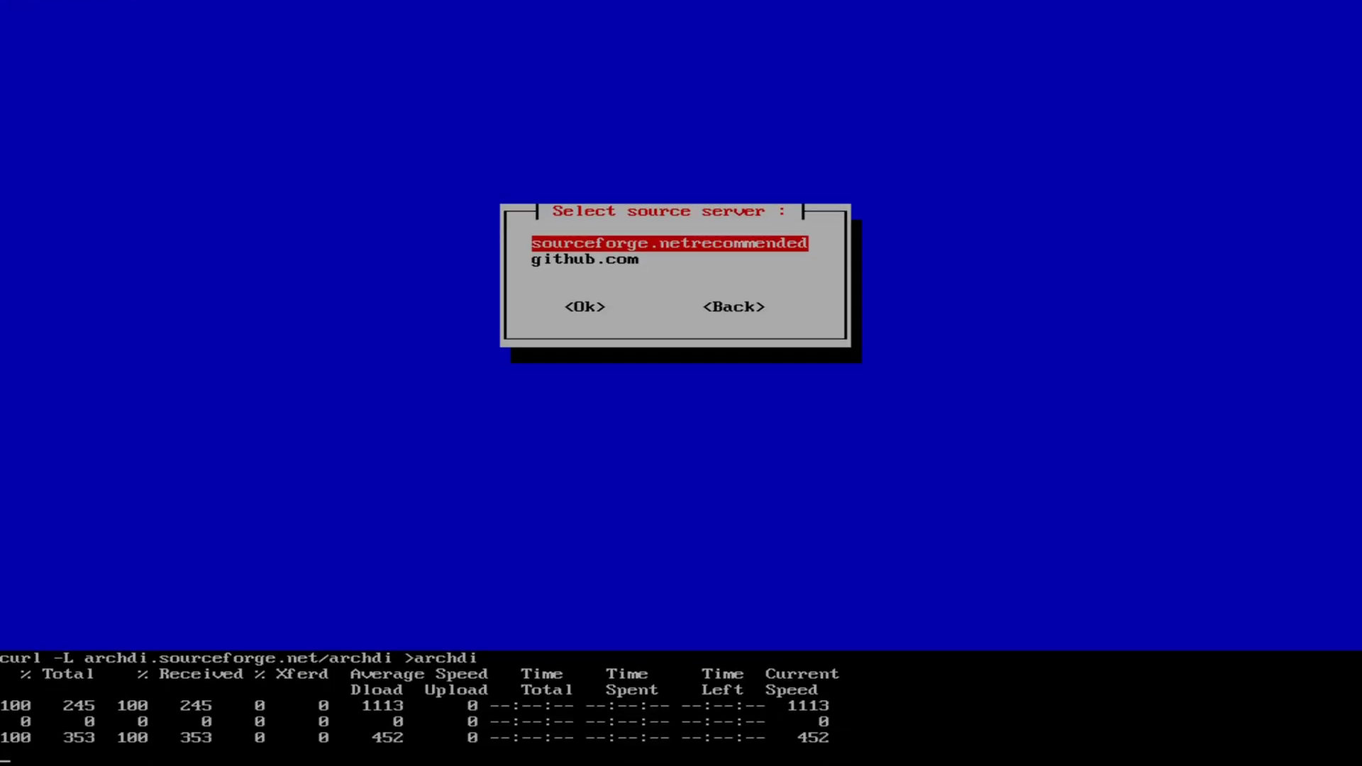
key("Return")
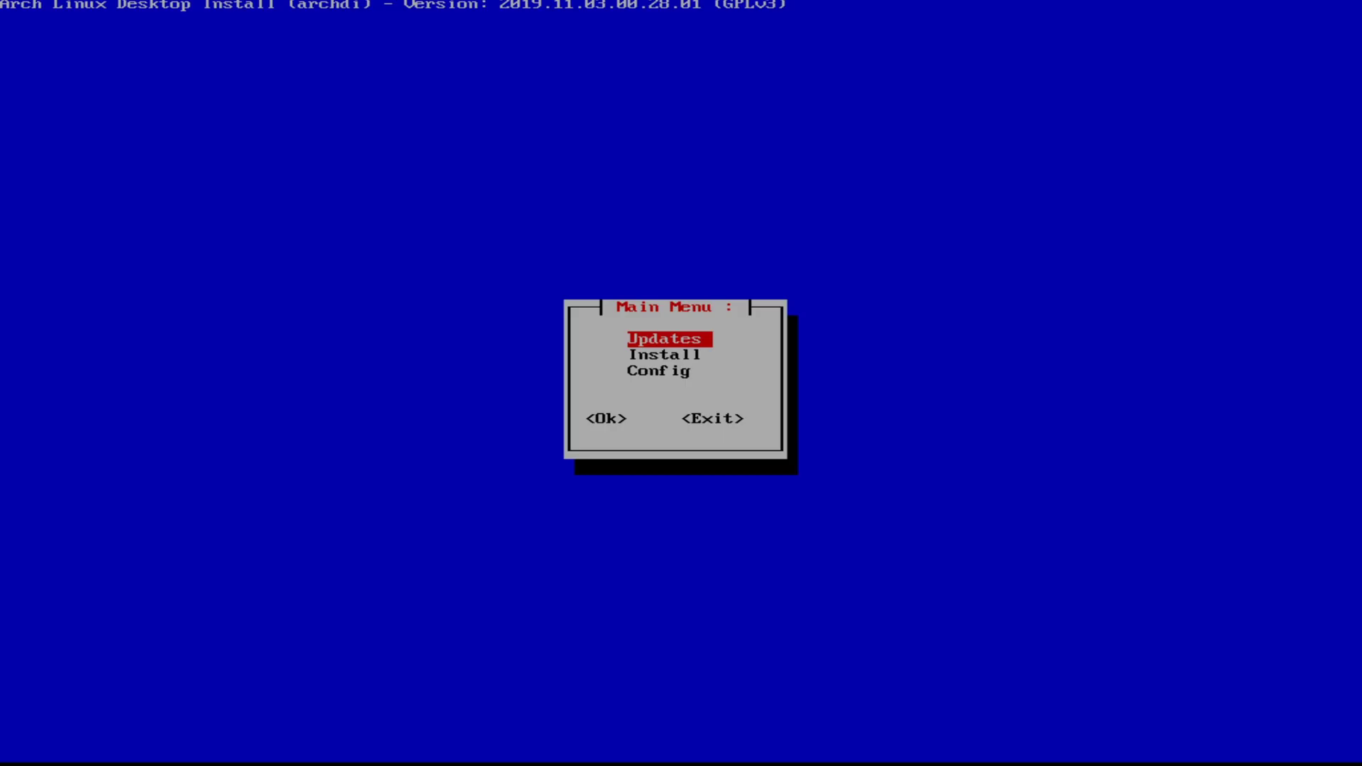
Step: Open archdi's Install section and choose the Desktop Environment category
key("Down")
key("Return")
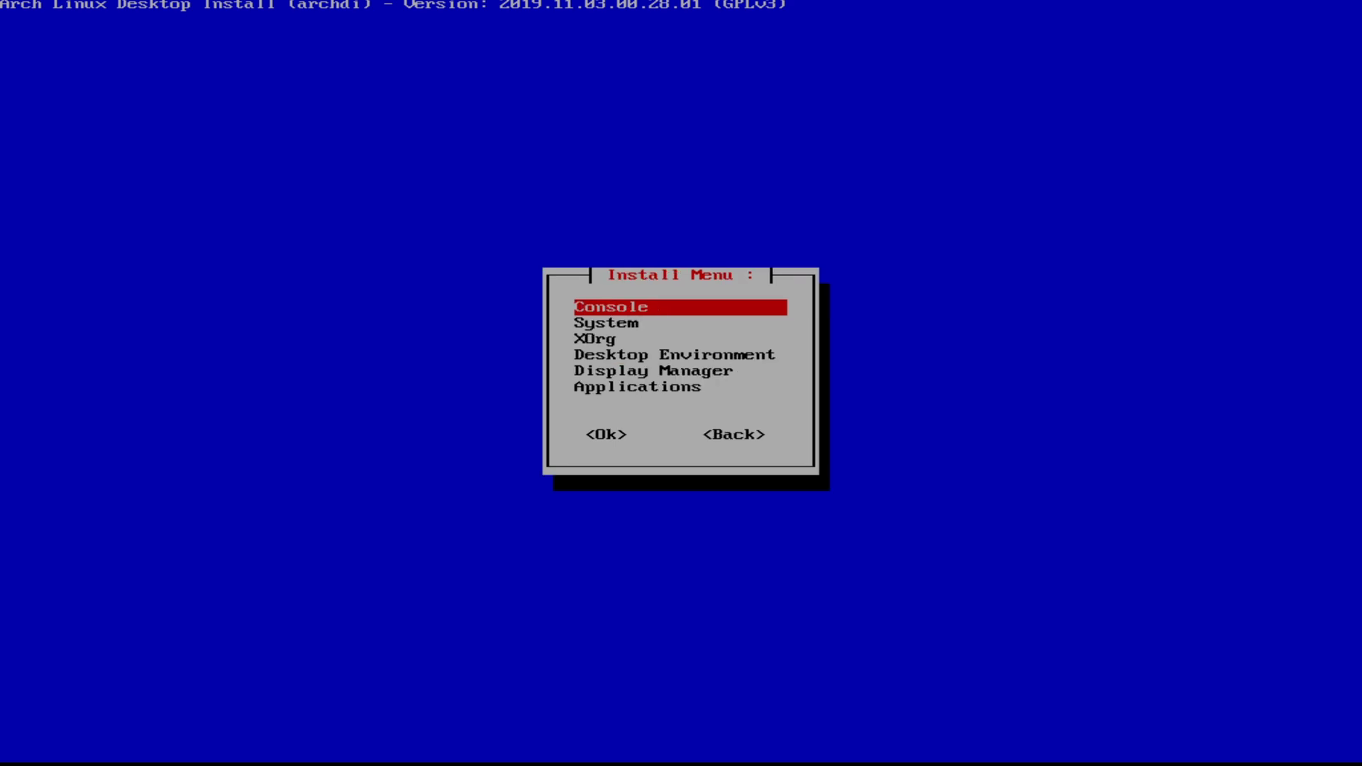
key("Down")
key("Down")
Step: Browse the desktop list past Plasma5, XFCE4, Cinnamon, LXDE, LXDE-GTK3 and Deepin
key("Down")
key("Down")
key("Up")
key("Return")
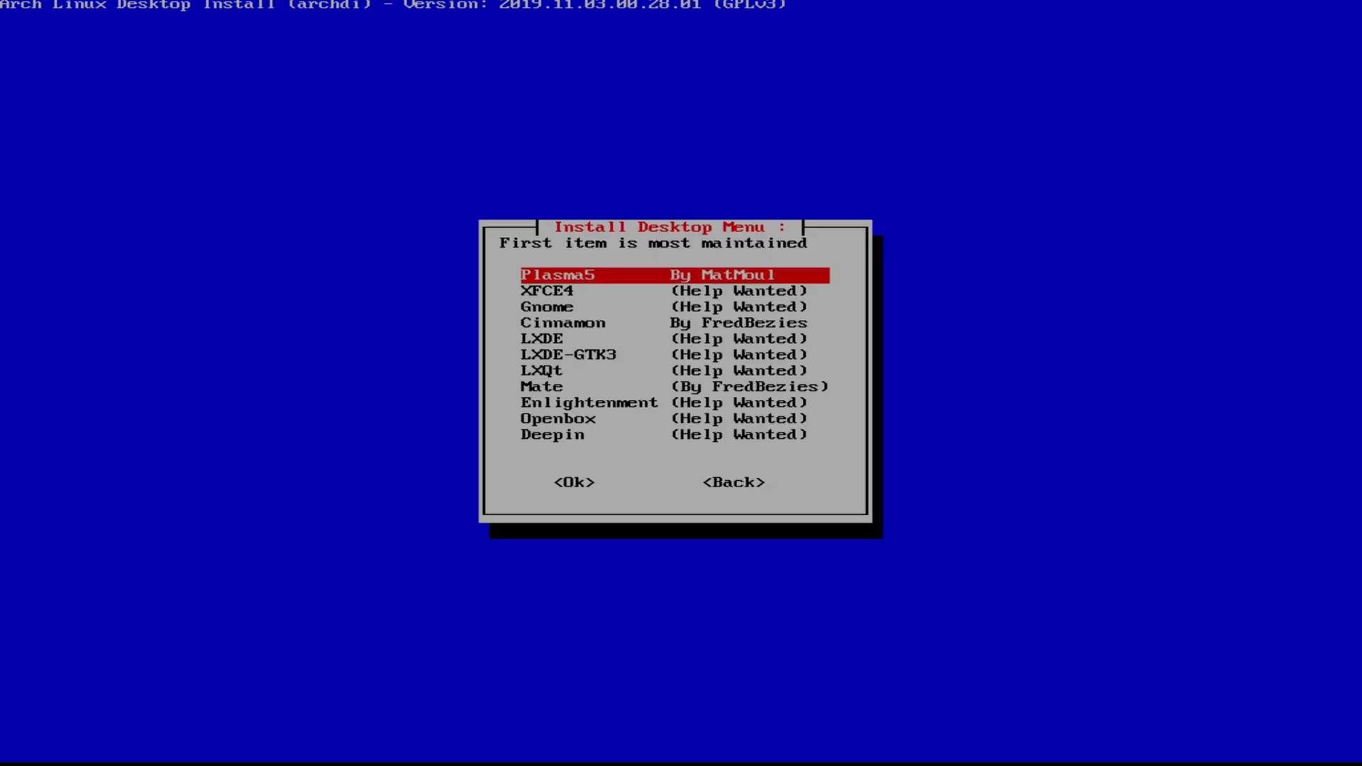
key("Down")
key("Down")
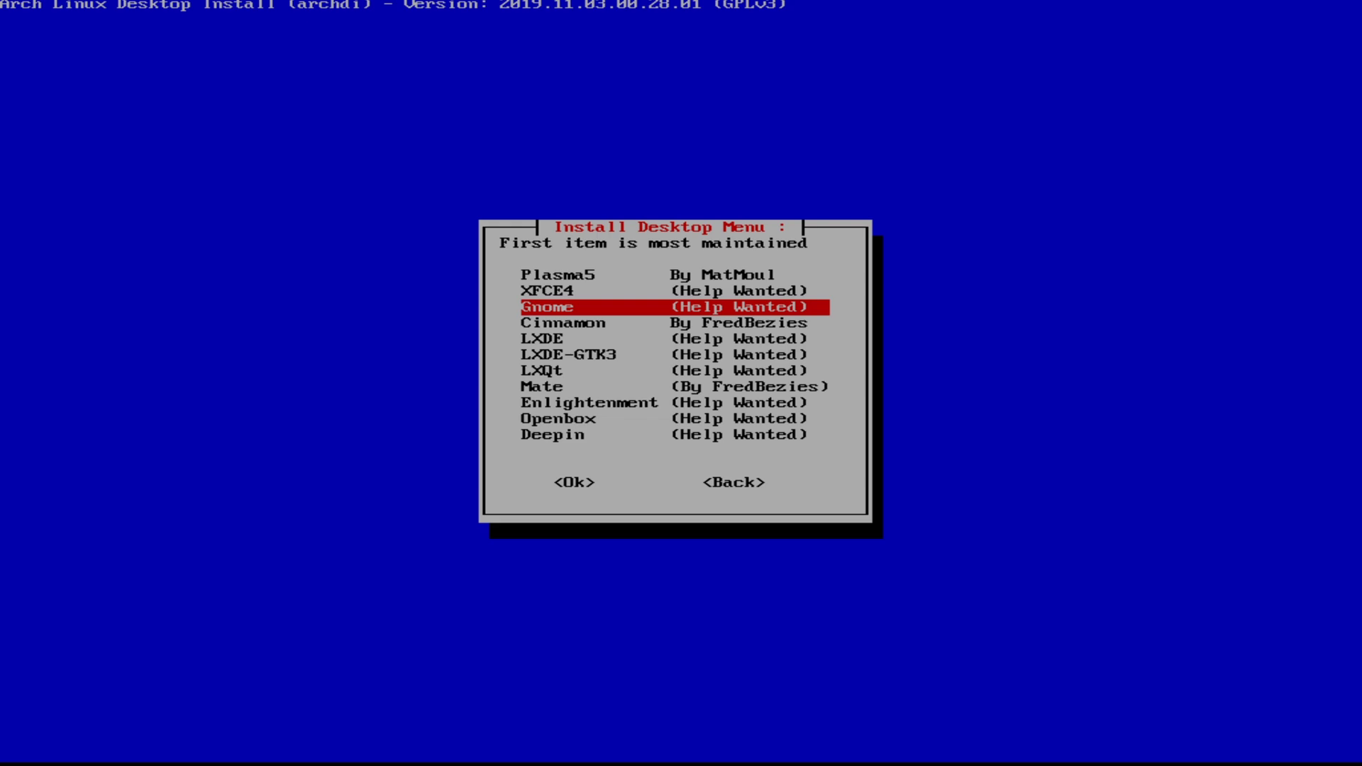
key("Up")
key("Up")
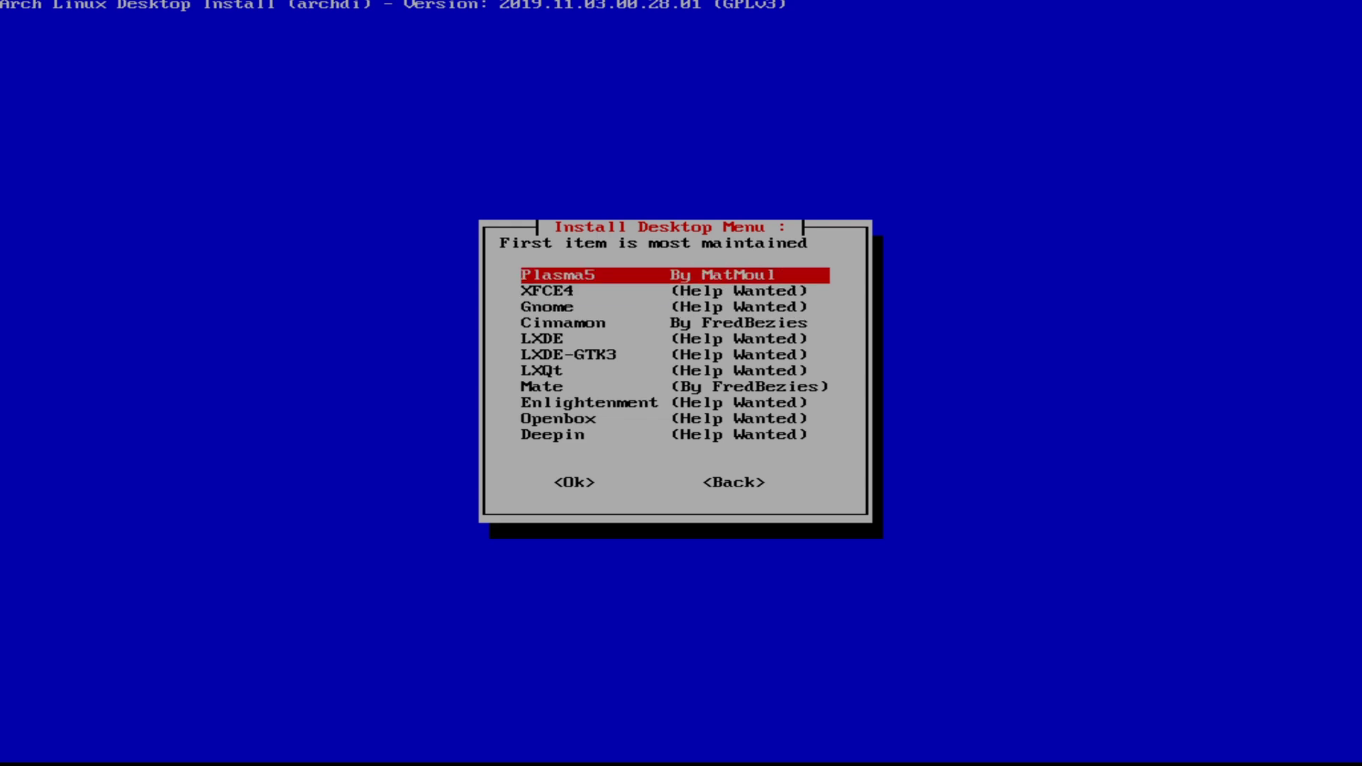
key("Down")
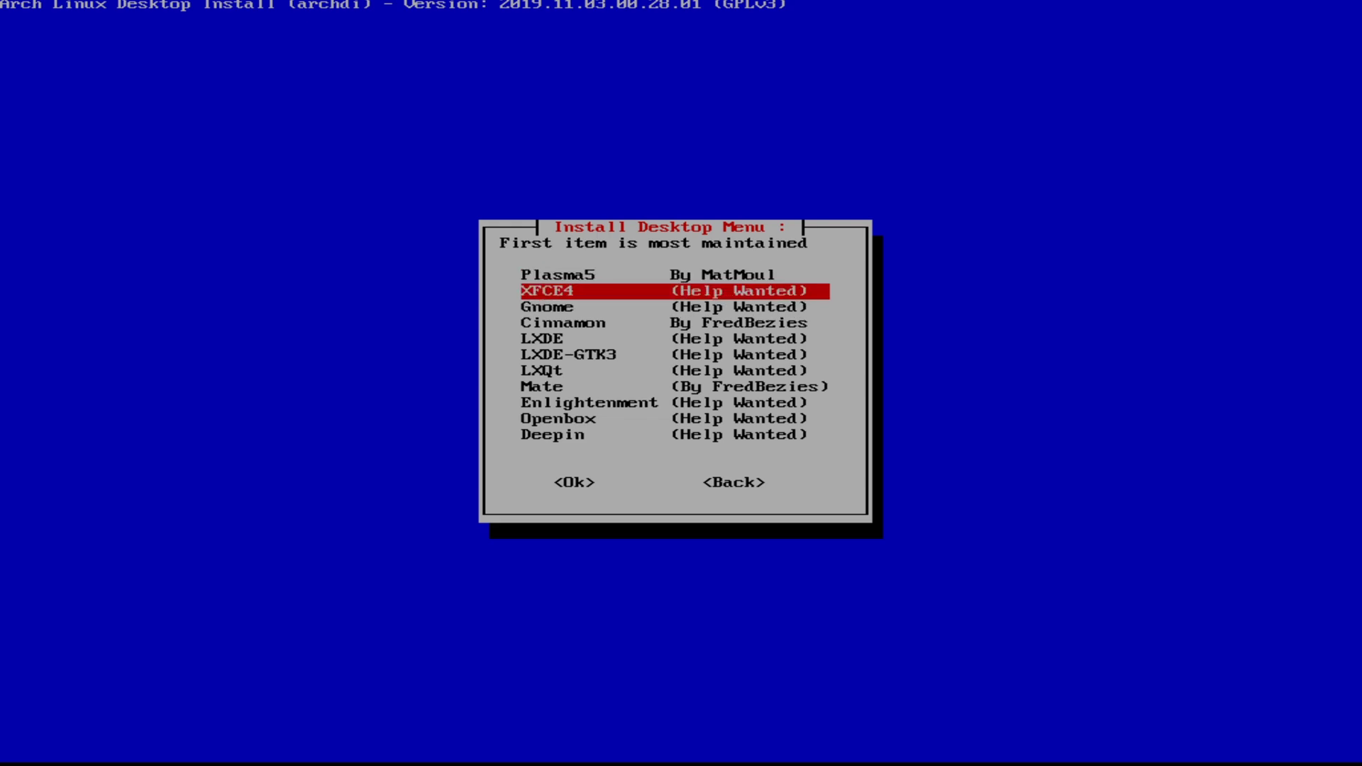
key("Down")
key("Down")
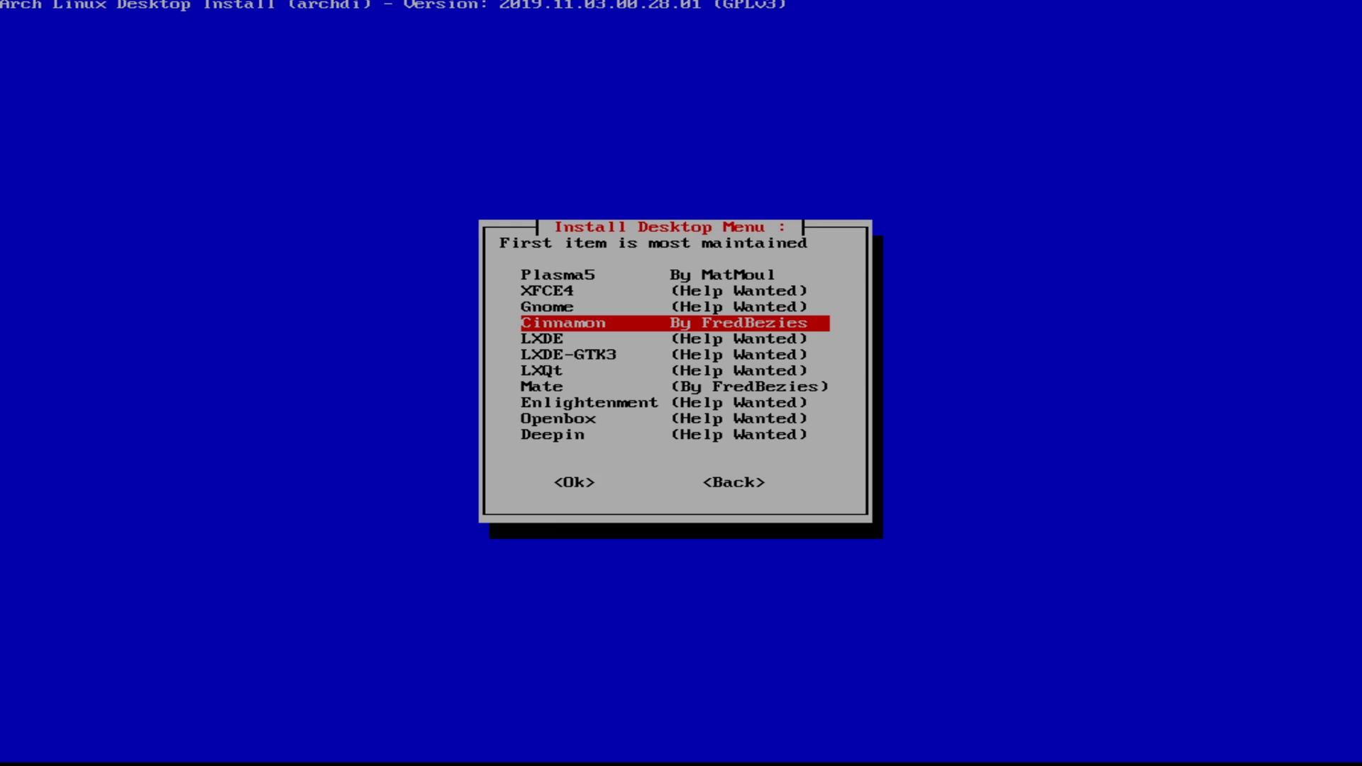
key("Down")
key("Down")
key("Up")
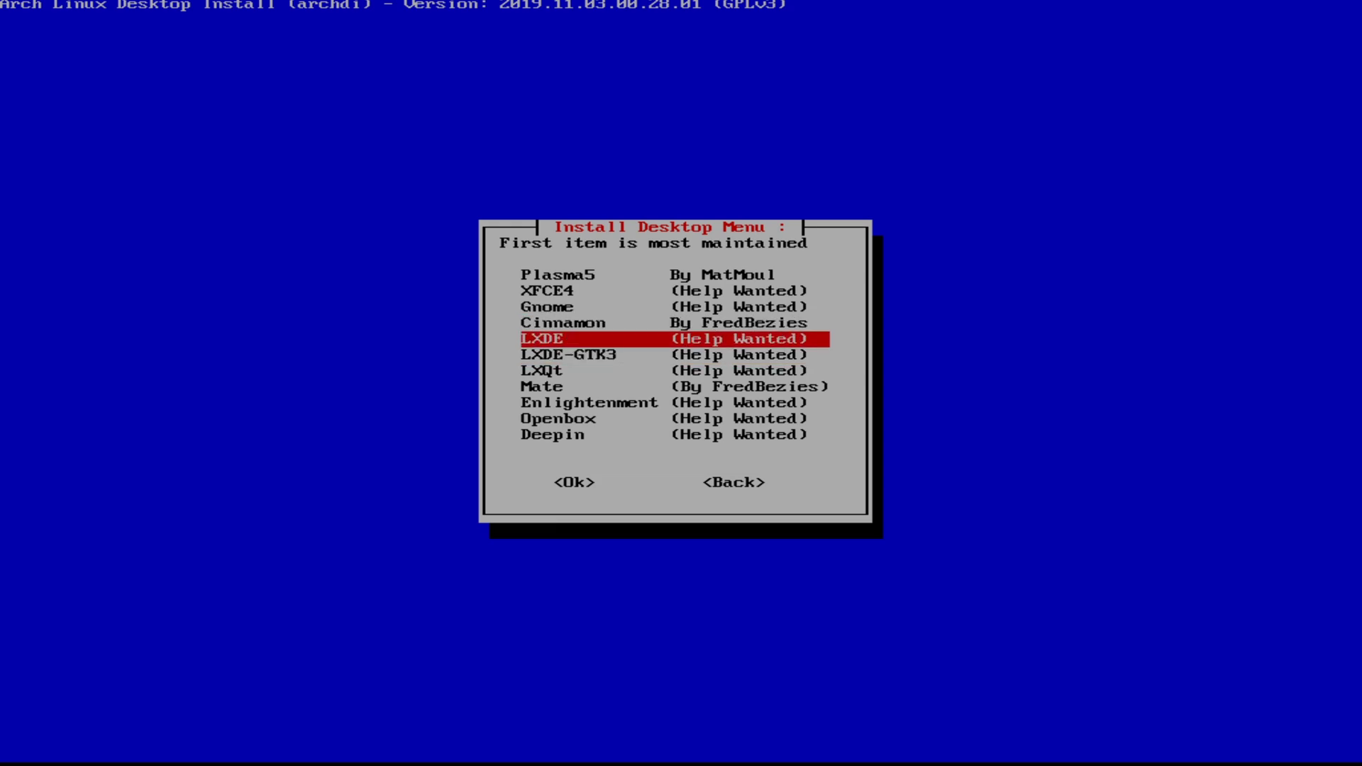
key("Down")
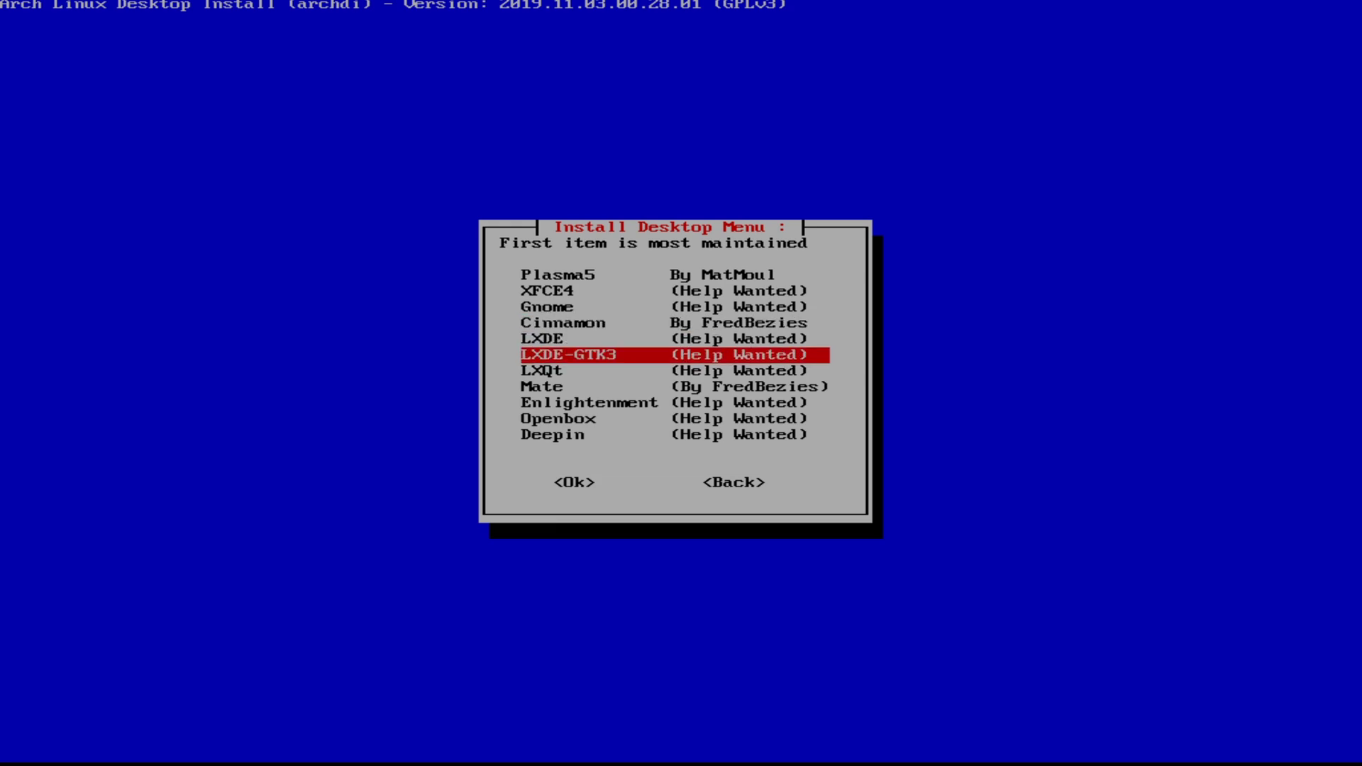
key("Down")
key("Down")
key("Down")
key("Down")
key("Down")
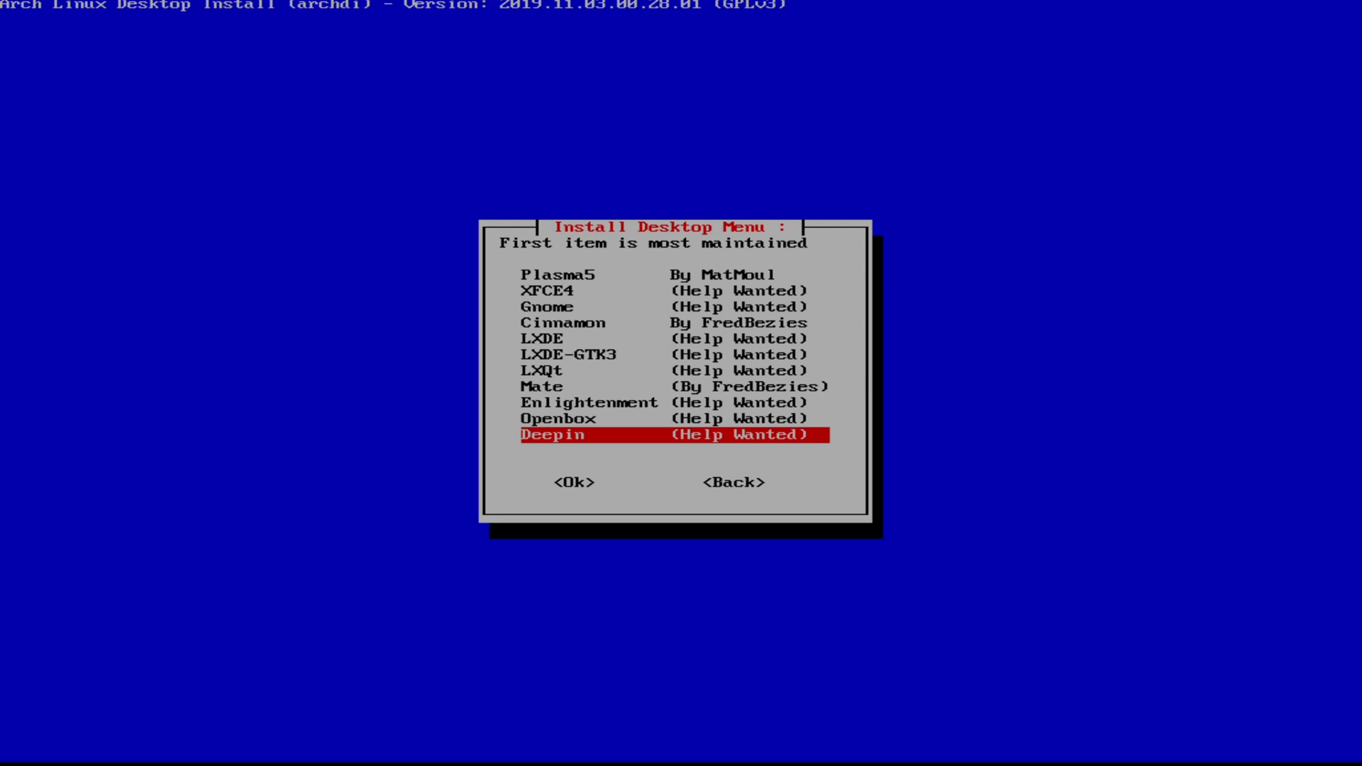
Step: Back out of the desktop list without installing and exit archdi to archfi's install menu
left_click(682, 2)
key("Tab")
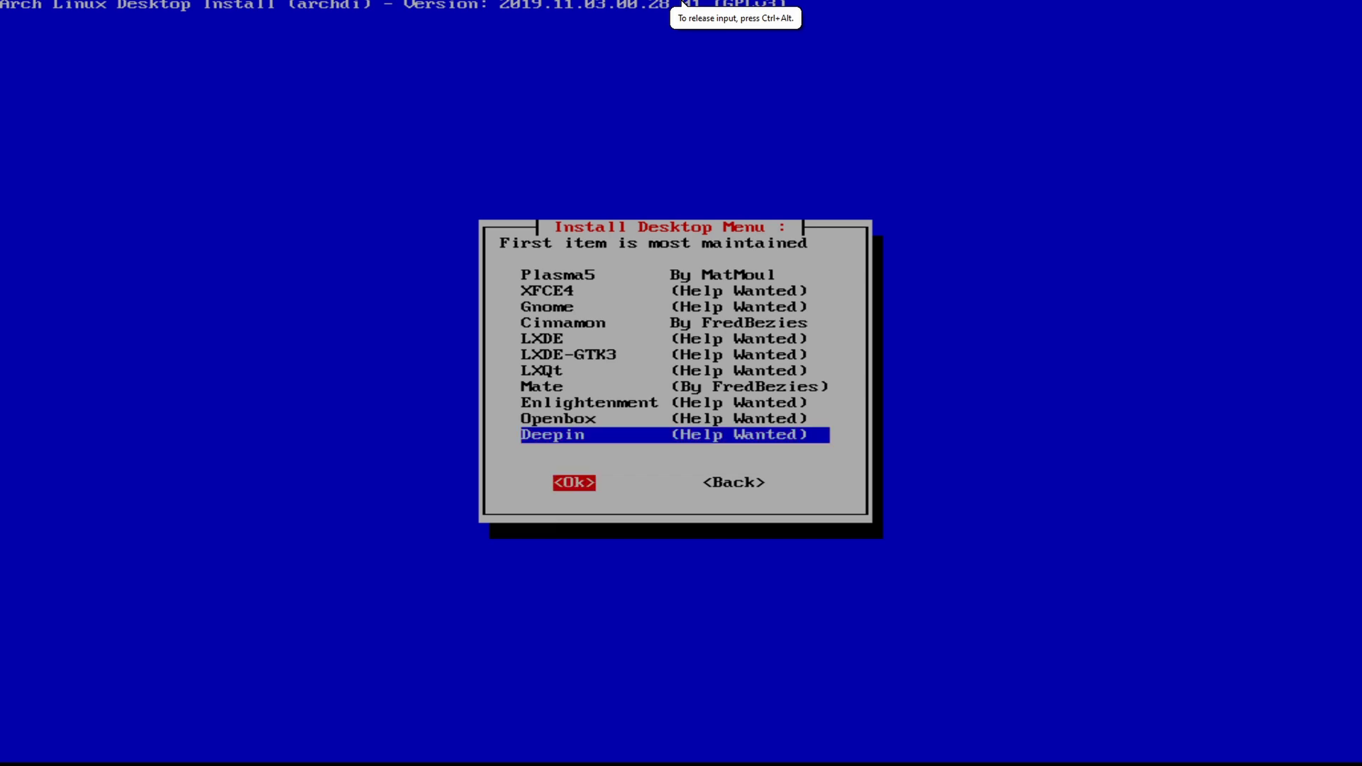
key("Tab")
key("Return")
key("Down")
key("Down")
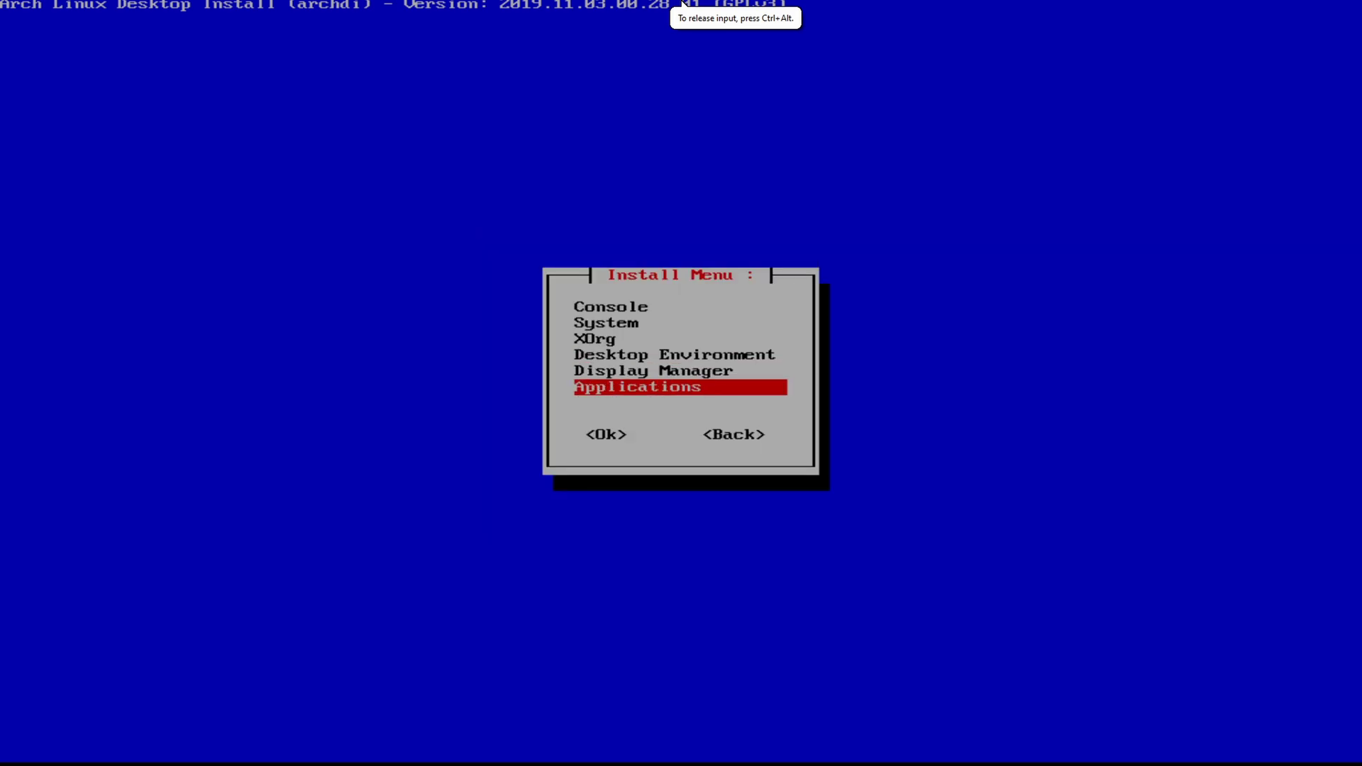
key("Tab")
key("Tab")
key("Return")
key("Tab")
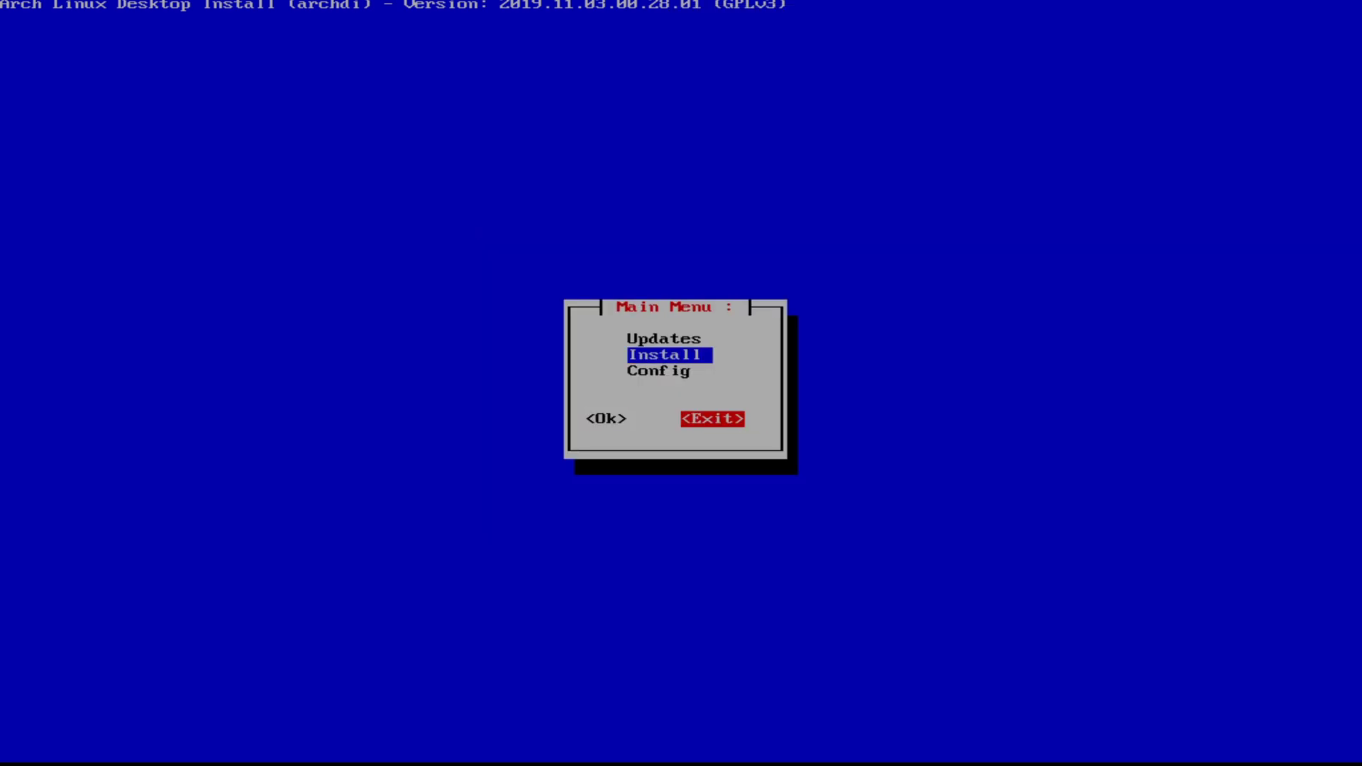
key("Return")
key("Tab")
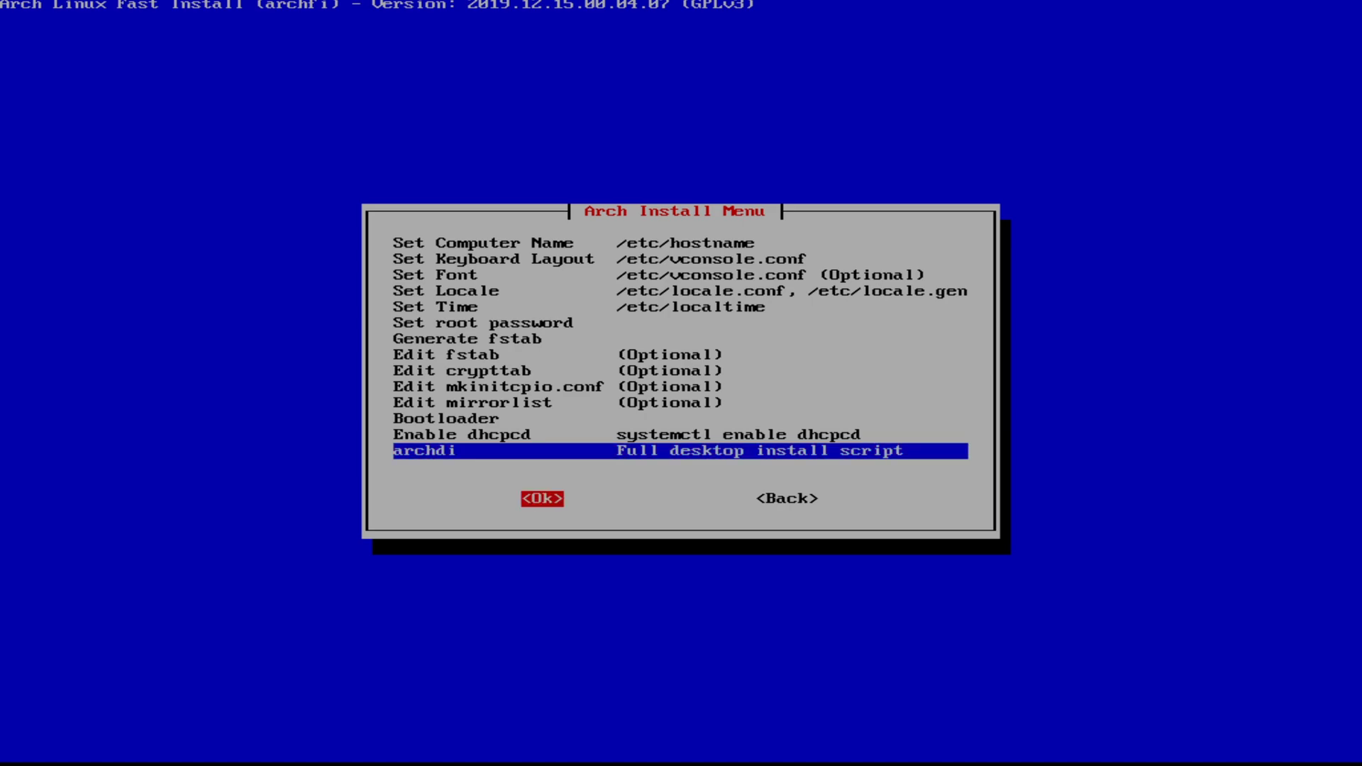
Step: Unmount the installed system's partitions and return to archfi's Main Menu
key("Tab")
key("Return")
key("Tab")
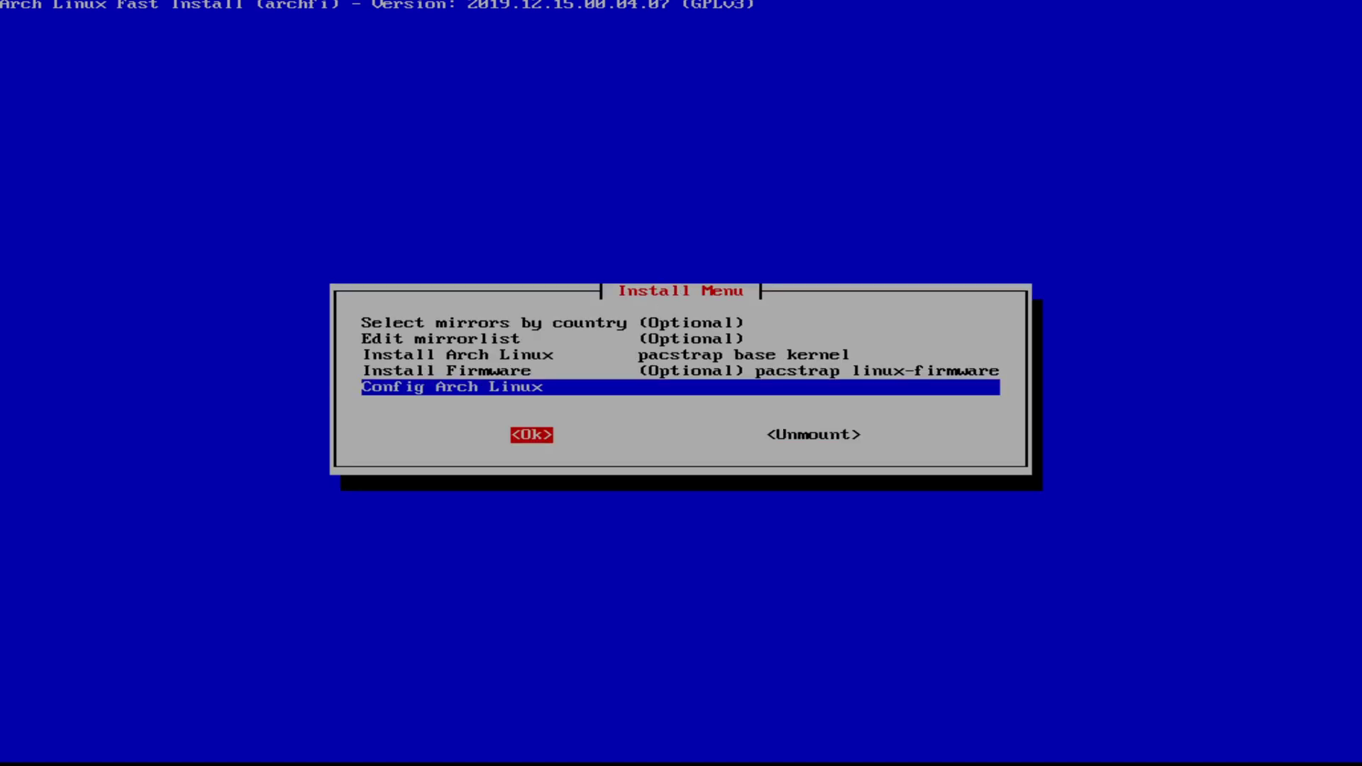
key("Tab")
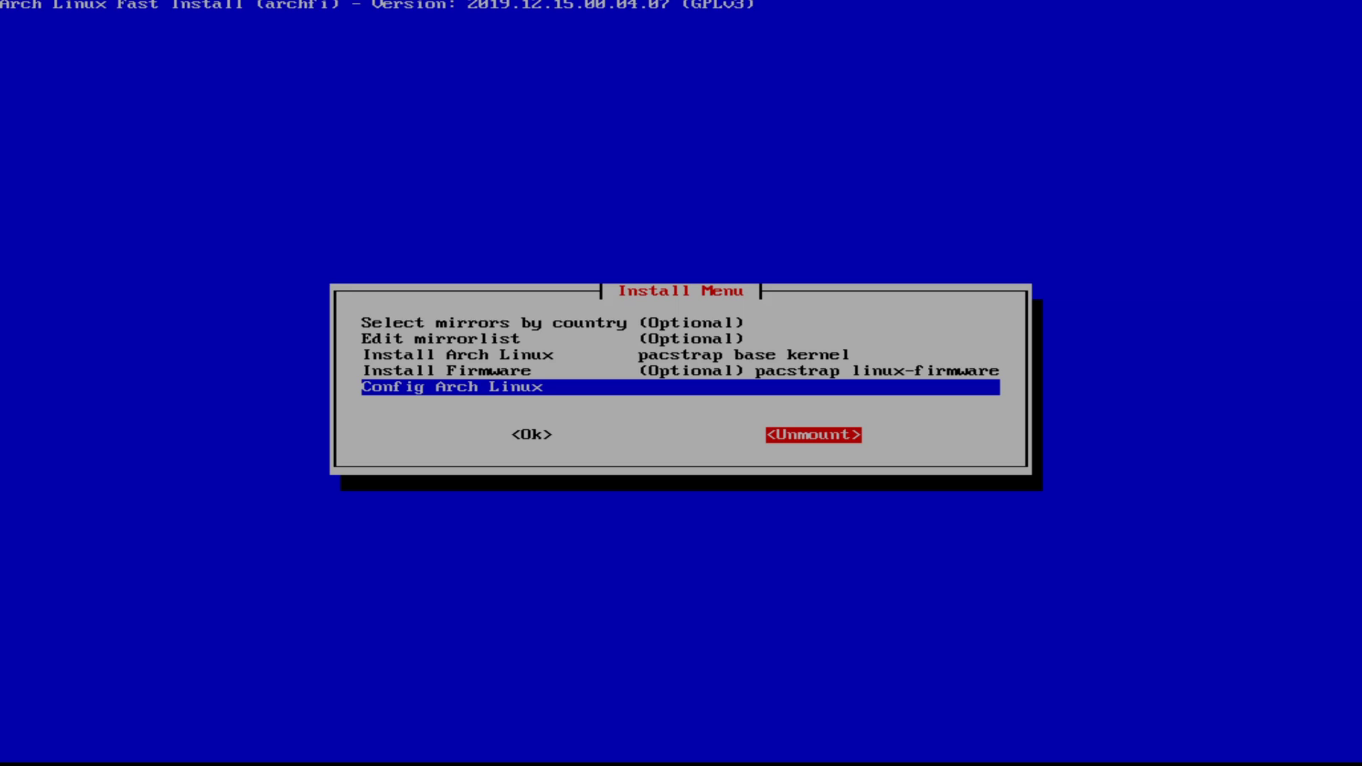
key("Return")
key("Return")
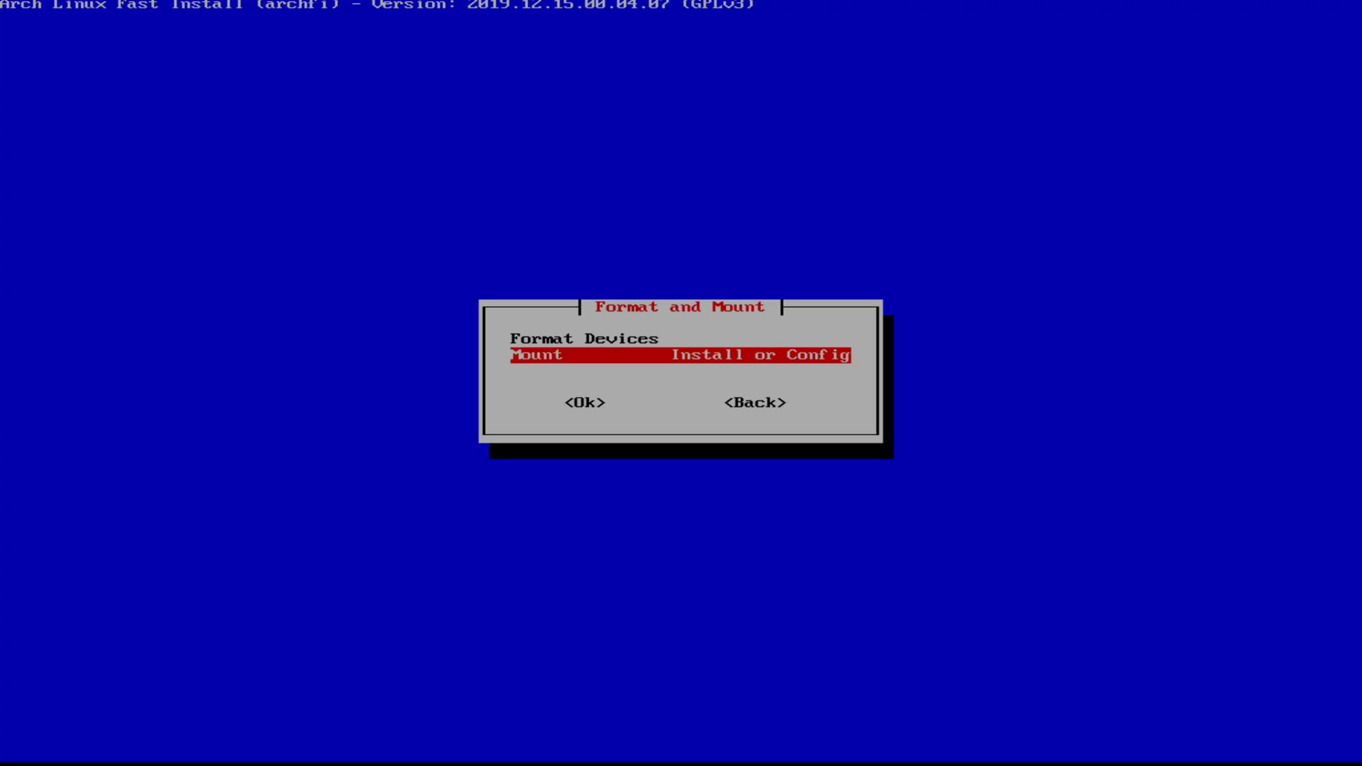
key("Tab")
key("Tab")
key("Return")
key("Tab")
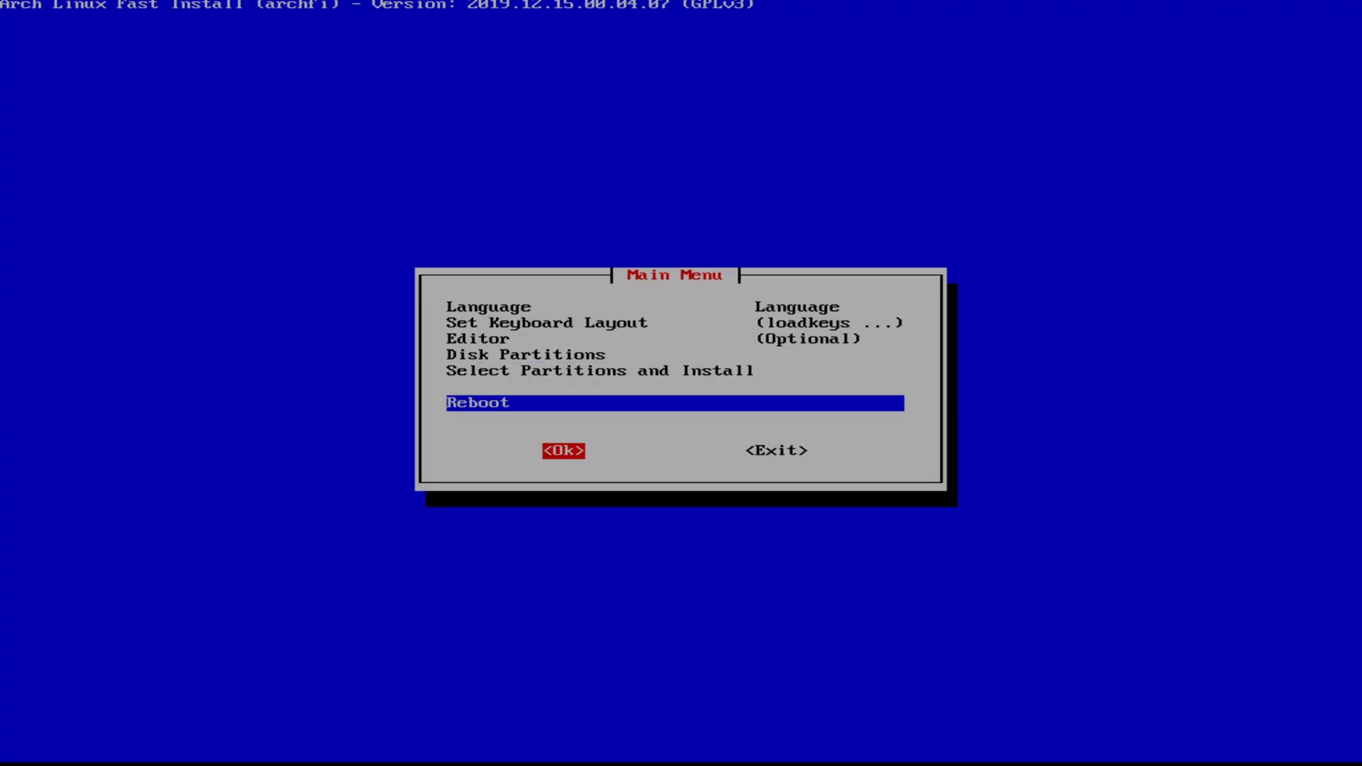
key("Tab")
key("Return")
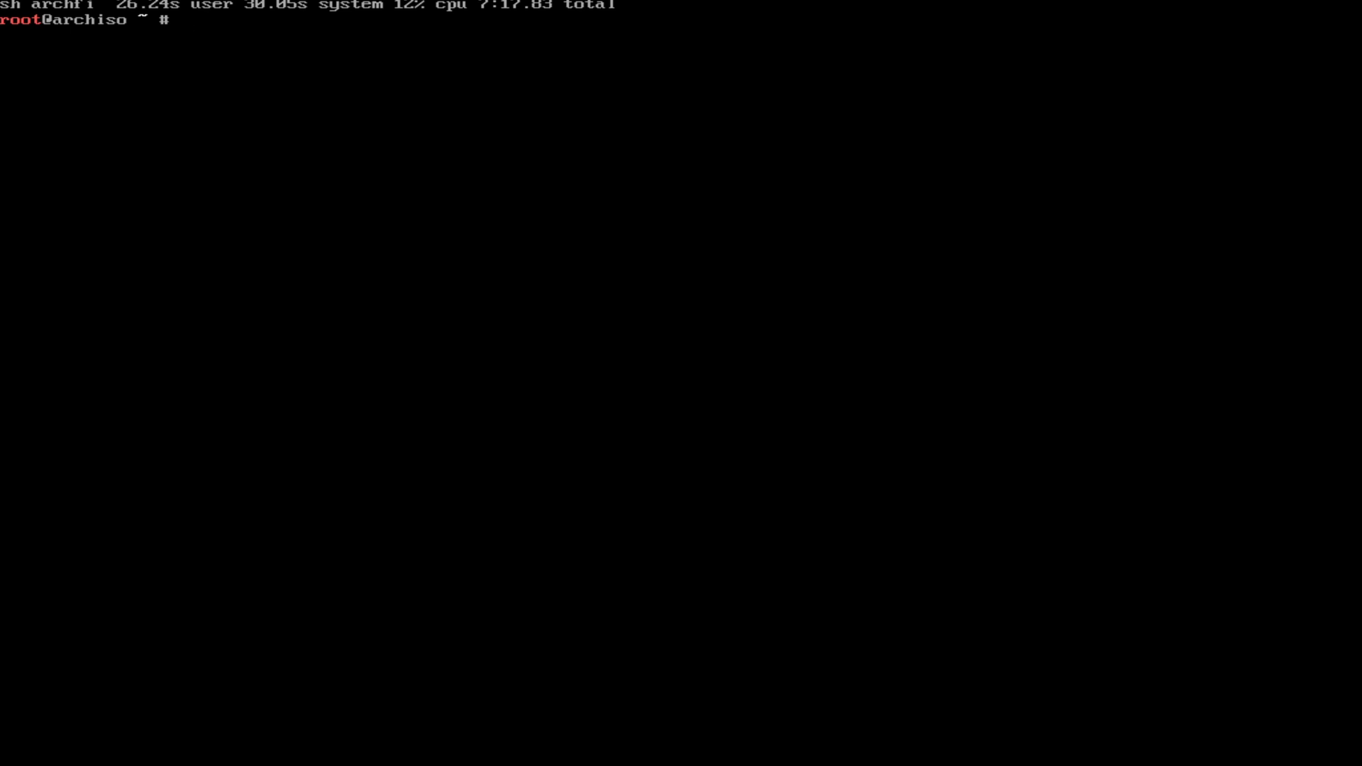
Step: List the disks with fdisk -l
type("fdisk -l")
key("Return")
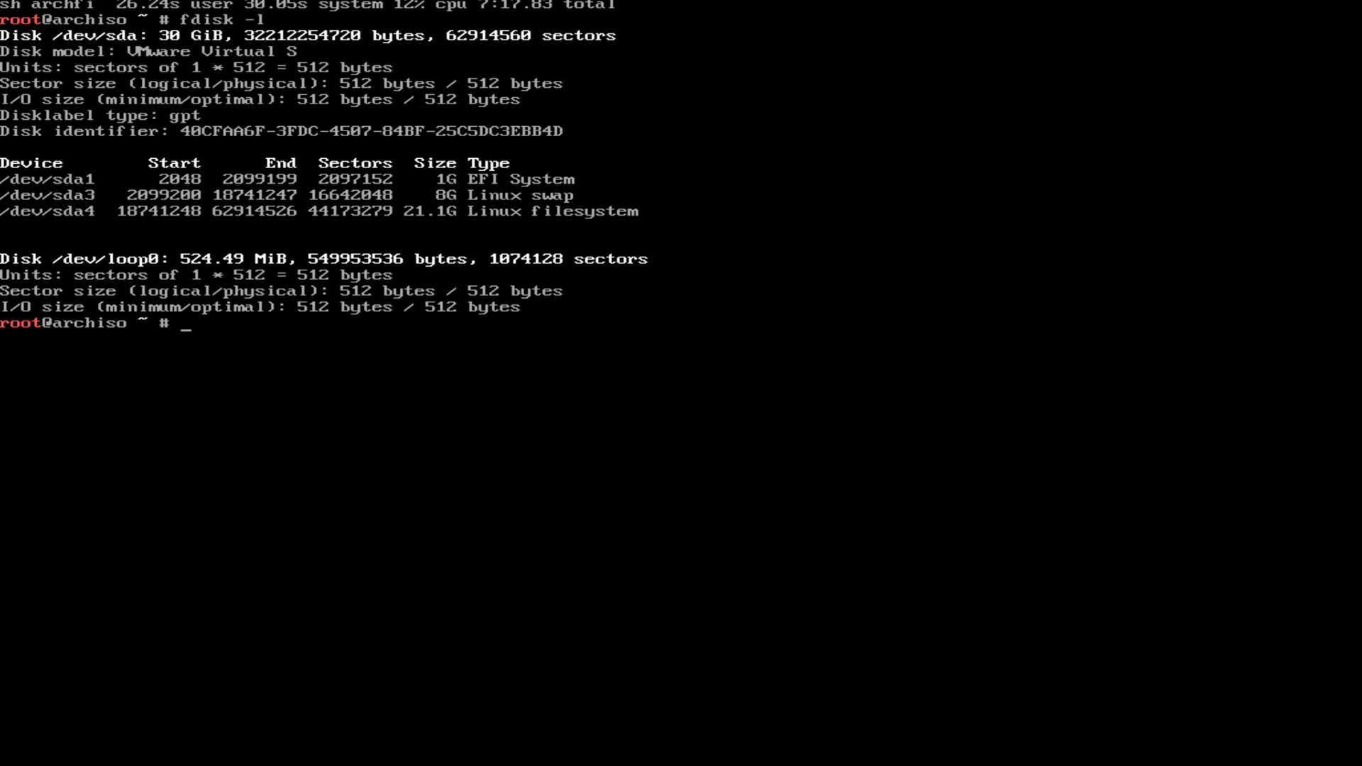
Step: Mount /dev/sda4 at /mnt and arch-chroot into /mnt
type("mount /dev/sda4")
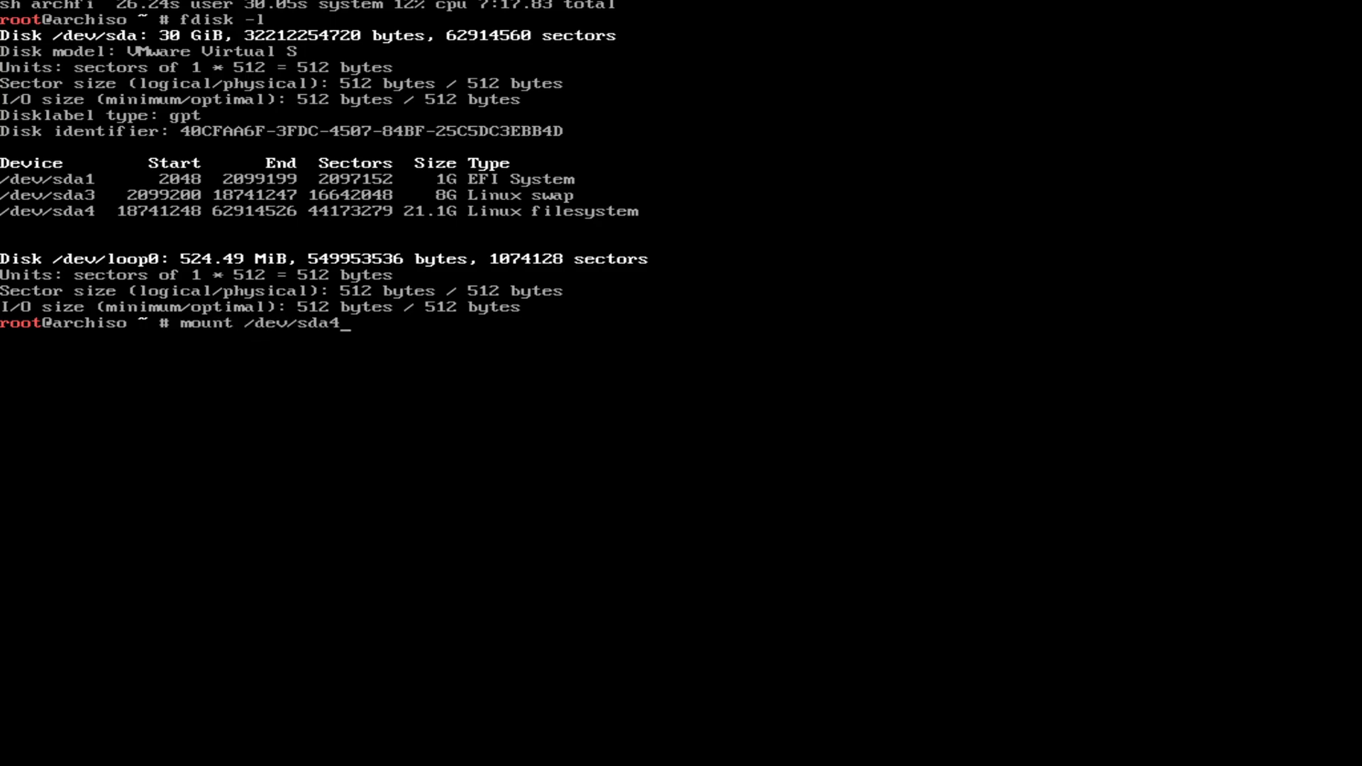
type(" /mnt")
key("Return")
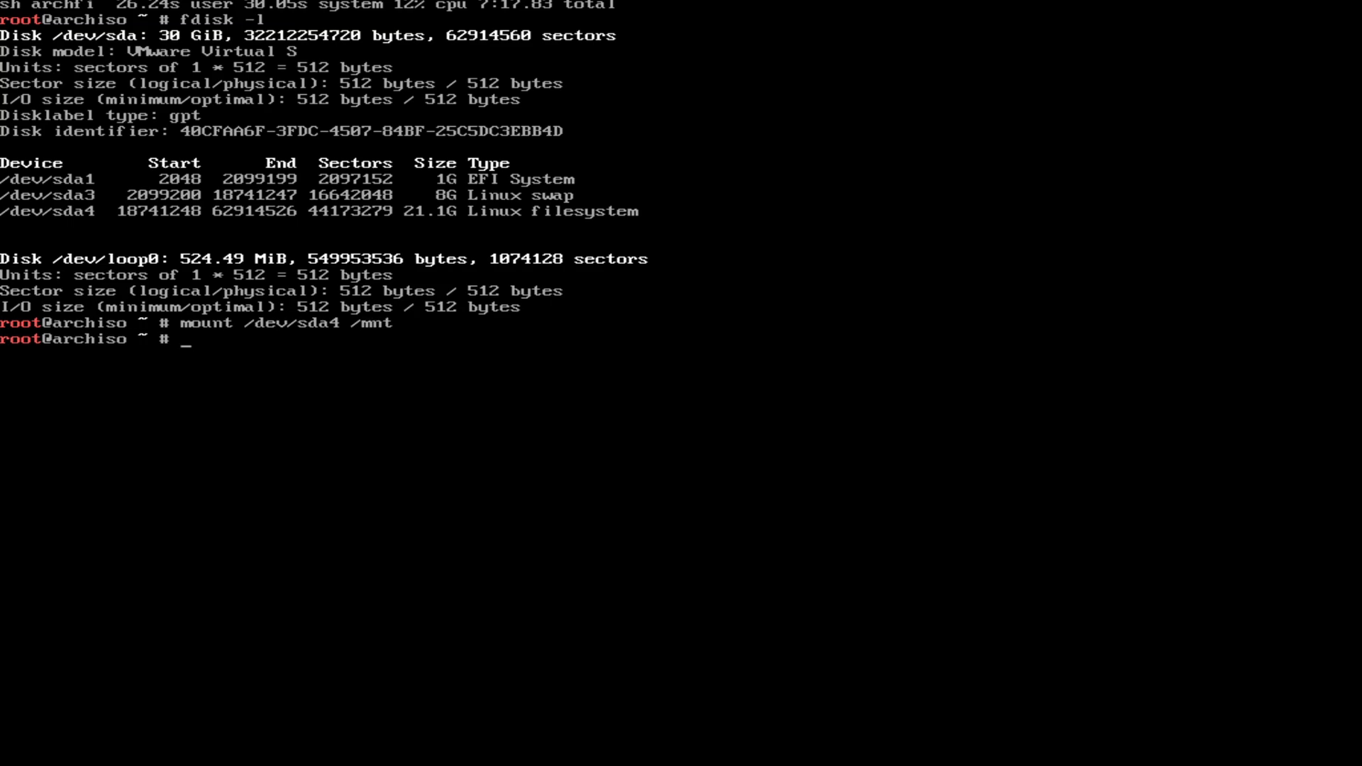
type("arch-chroot /mnt")
key("Return")
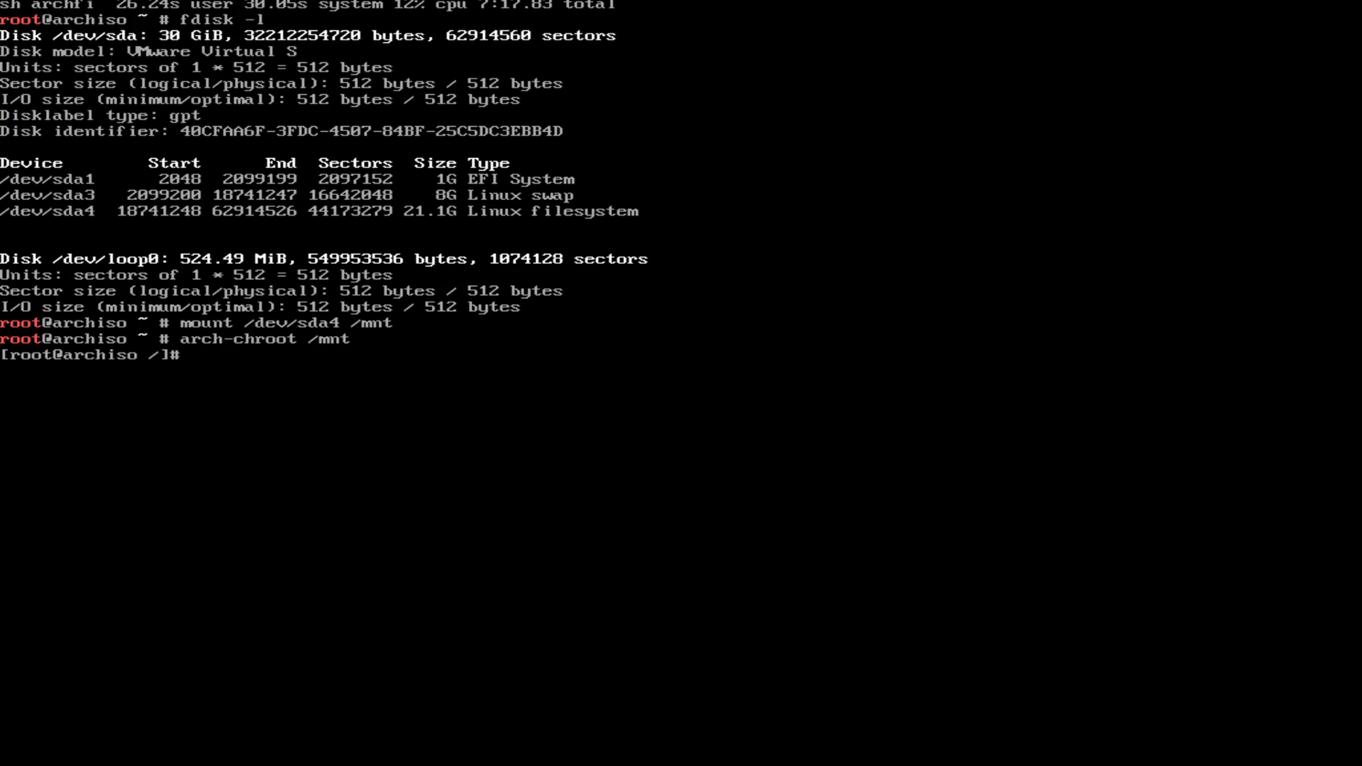
Step: Install nano and then sudo in the chroot with pacman -S, confirming the install
left_click(683, 4)
type("pacman-")
key("BackSpace")
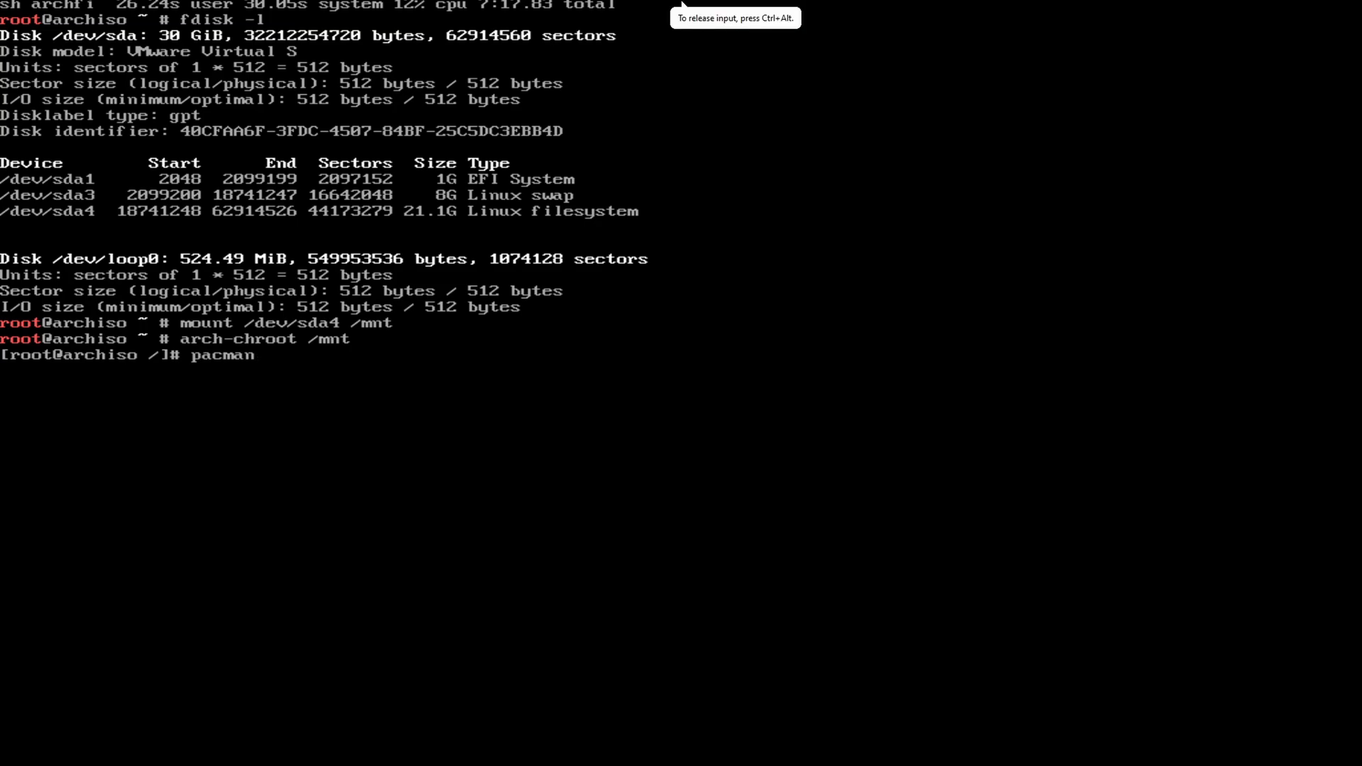
type("-s")
key("BackSpace")
type("S ")
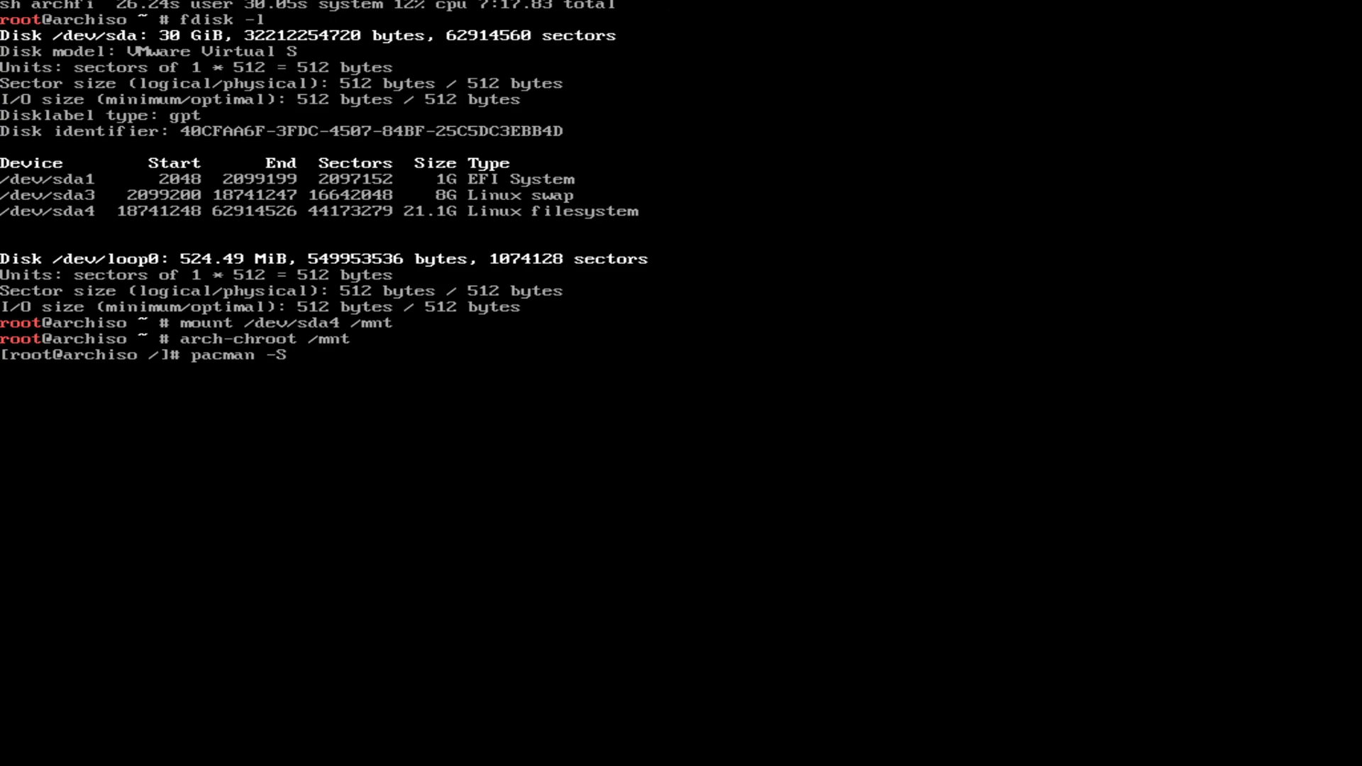
type("nano")
key("Return")
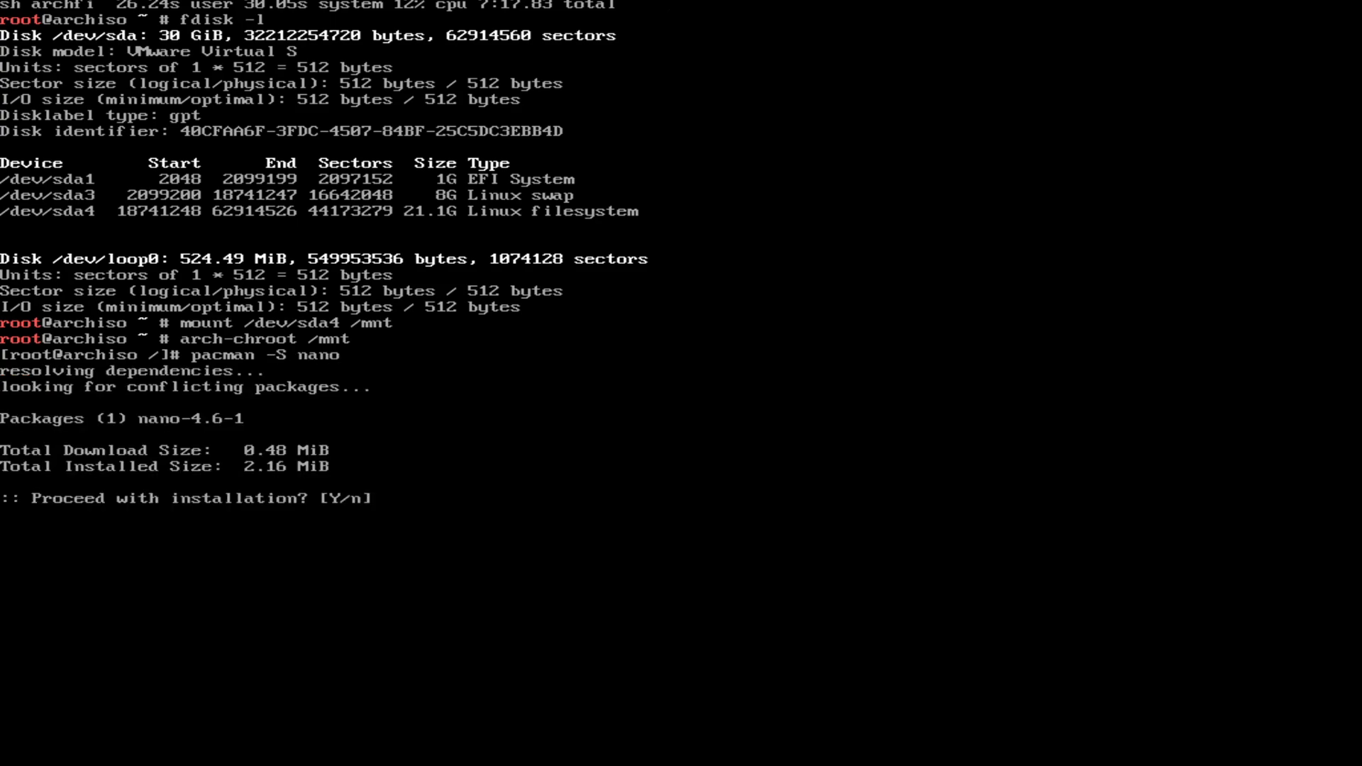
key("Return")
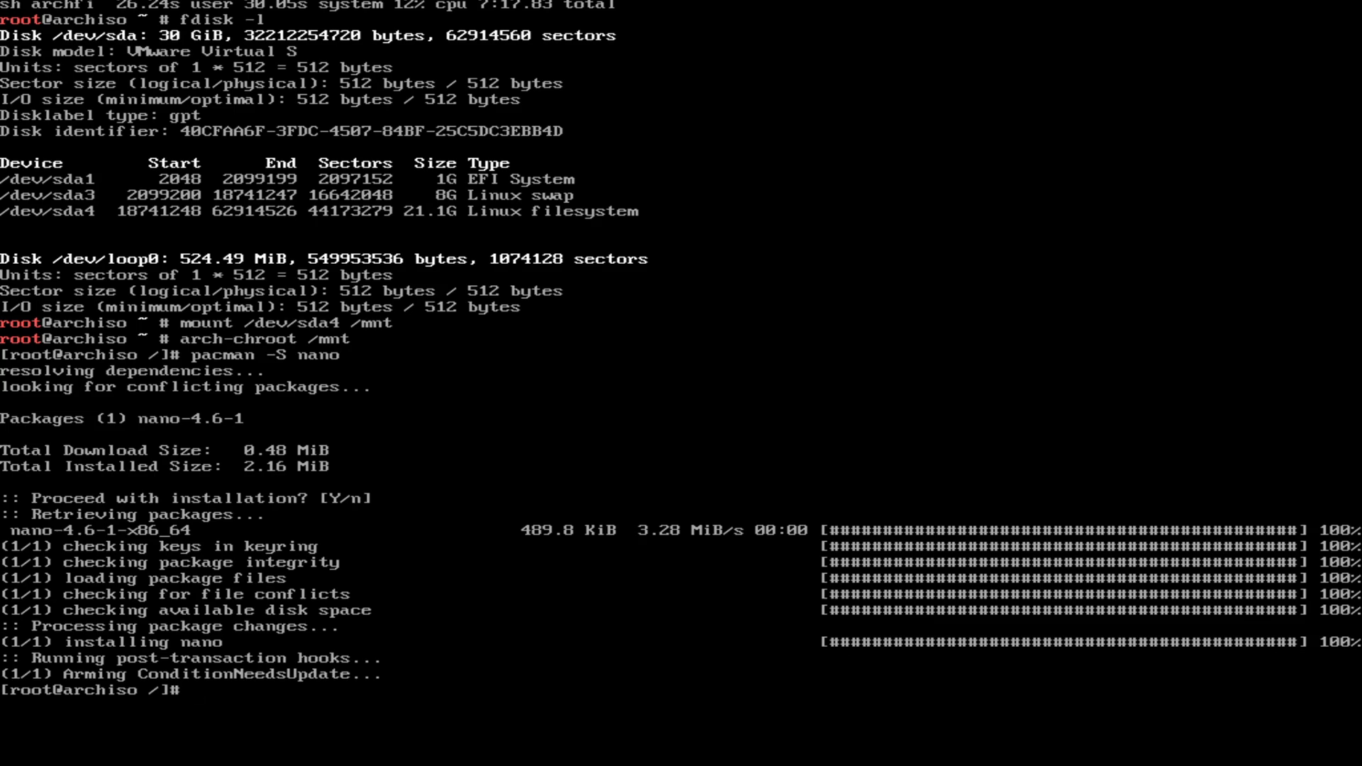
type("nano")
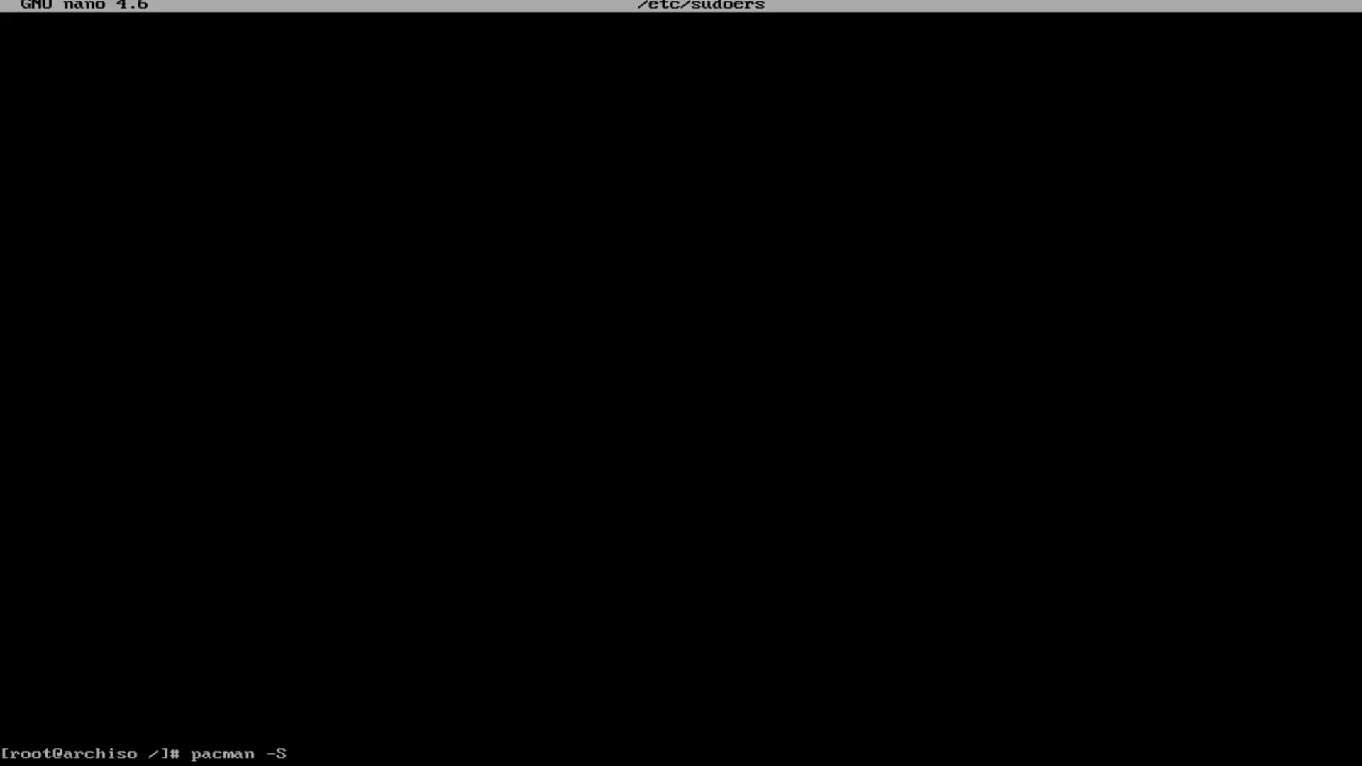
type("sudo")
key("Return")
key("Return")
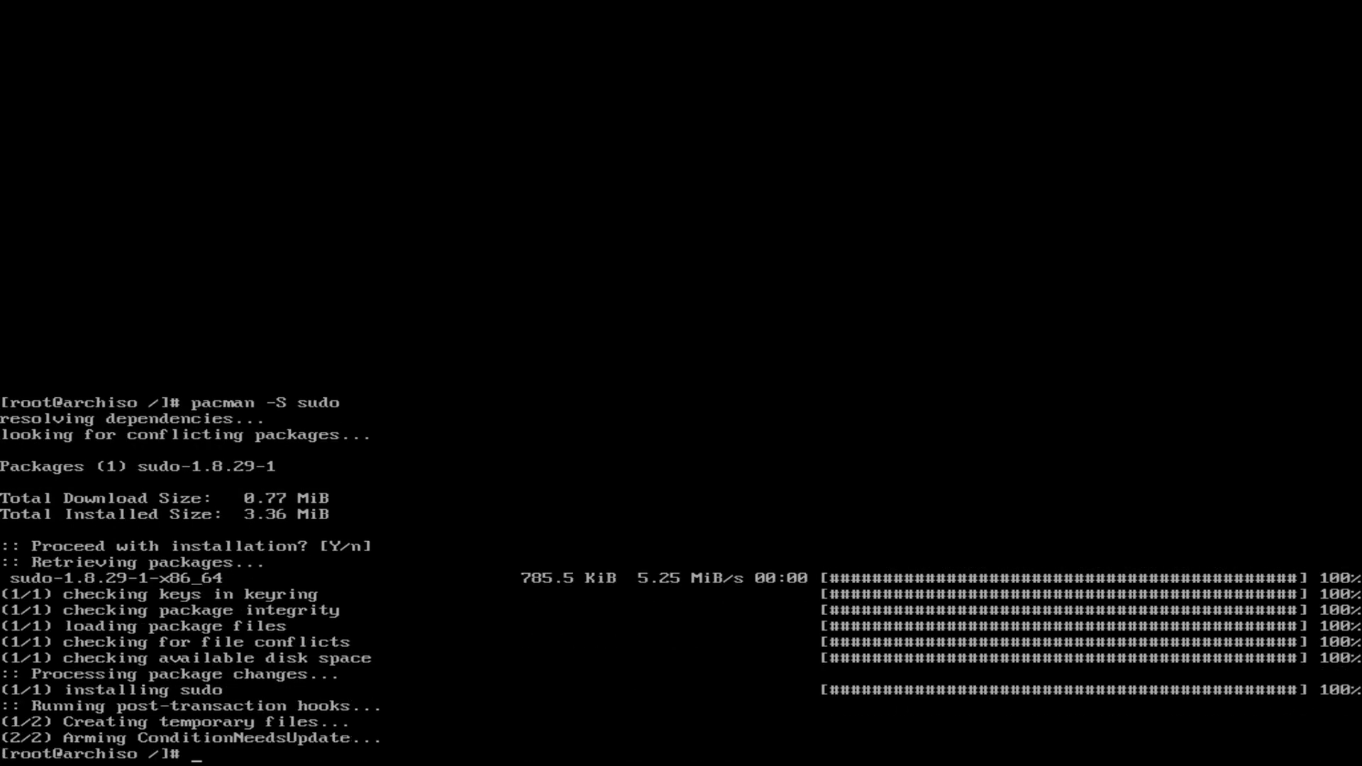
Step: Run useradd -mg users -G wheel,storage,power -s /bin/bash for the new user, then set its password with passwd
type("useradd")
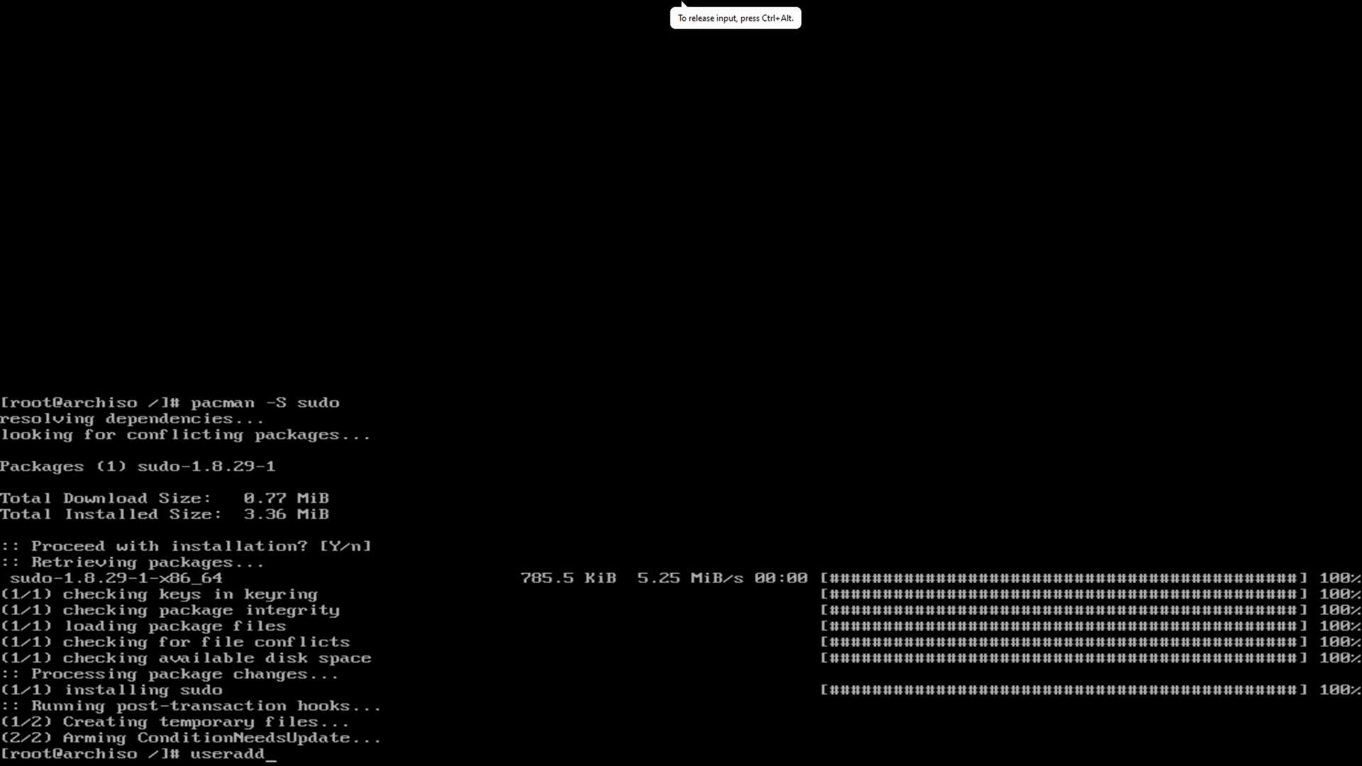
type(" -")
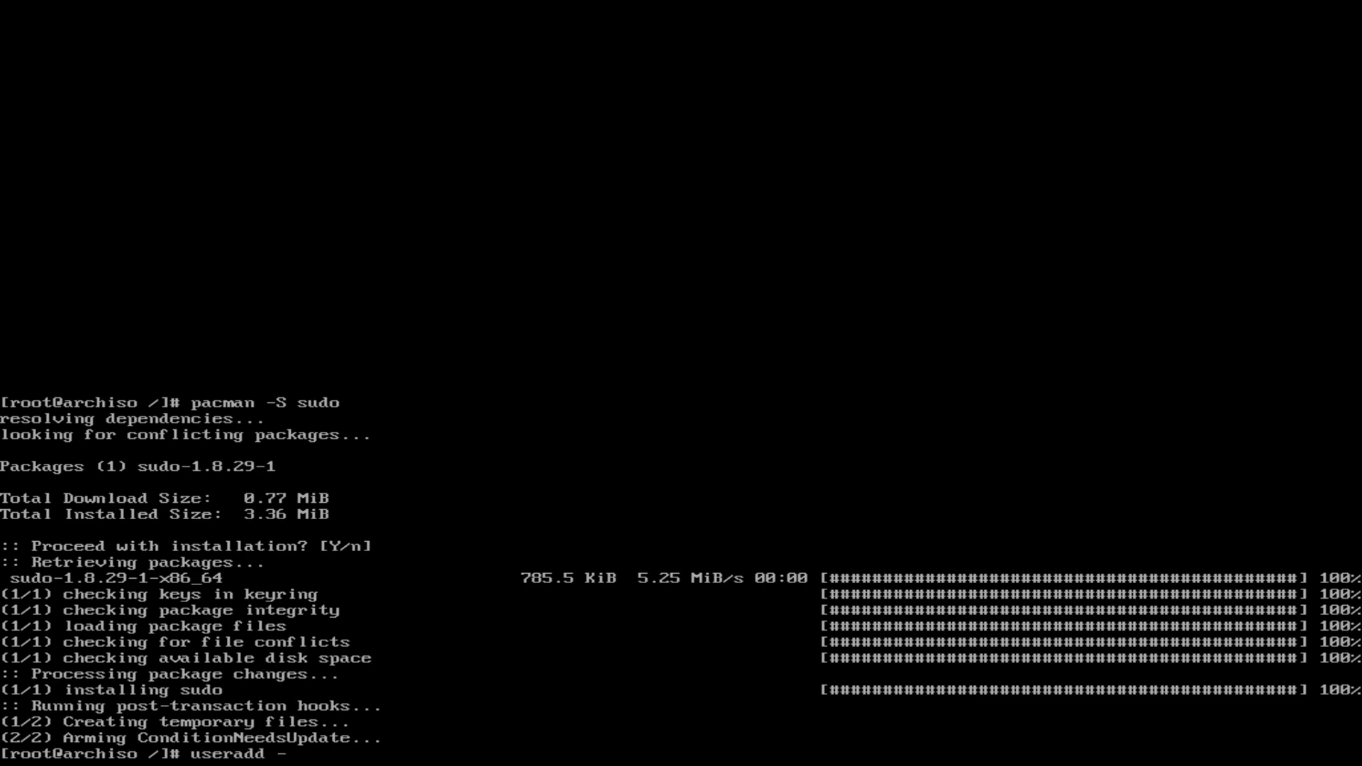
type("mg users -G wheel")
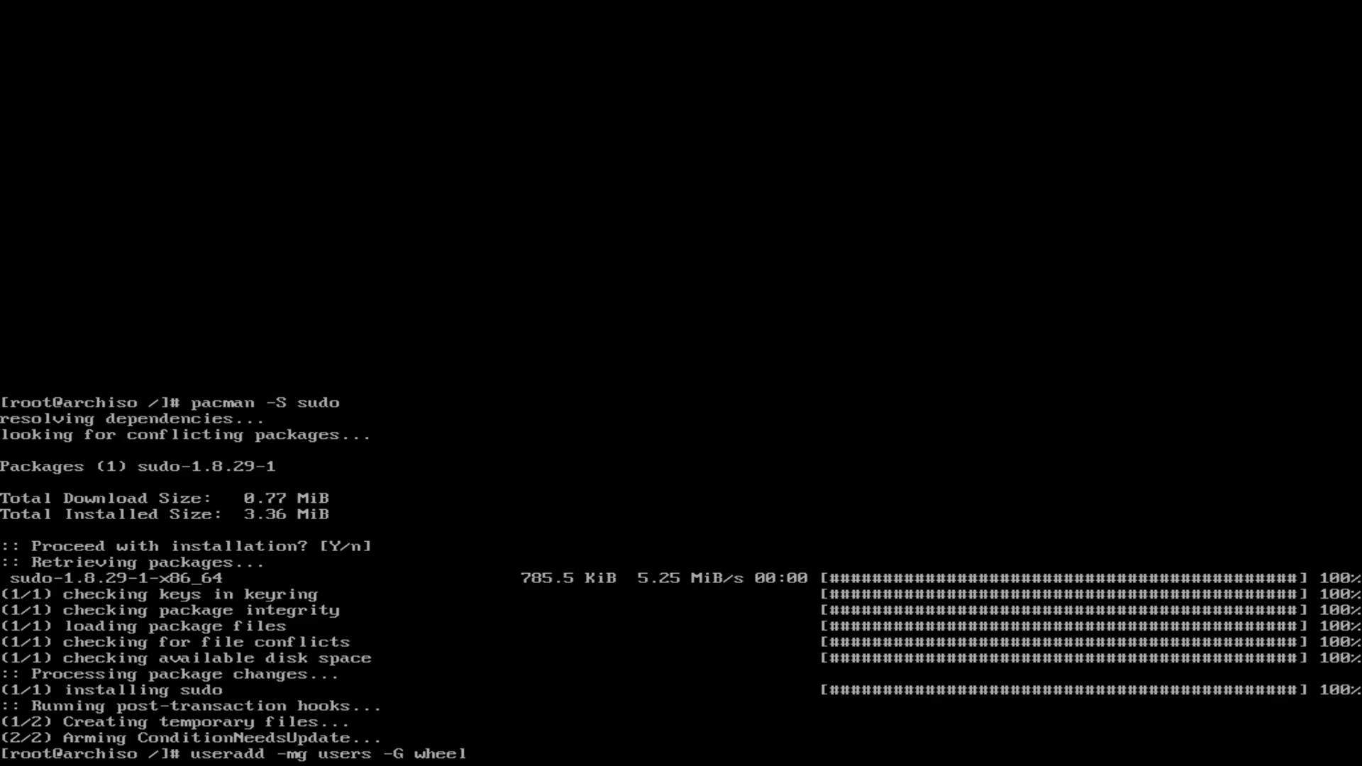
type(",storage,power")
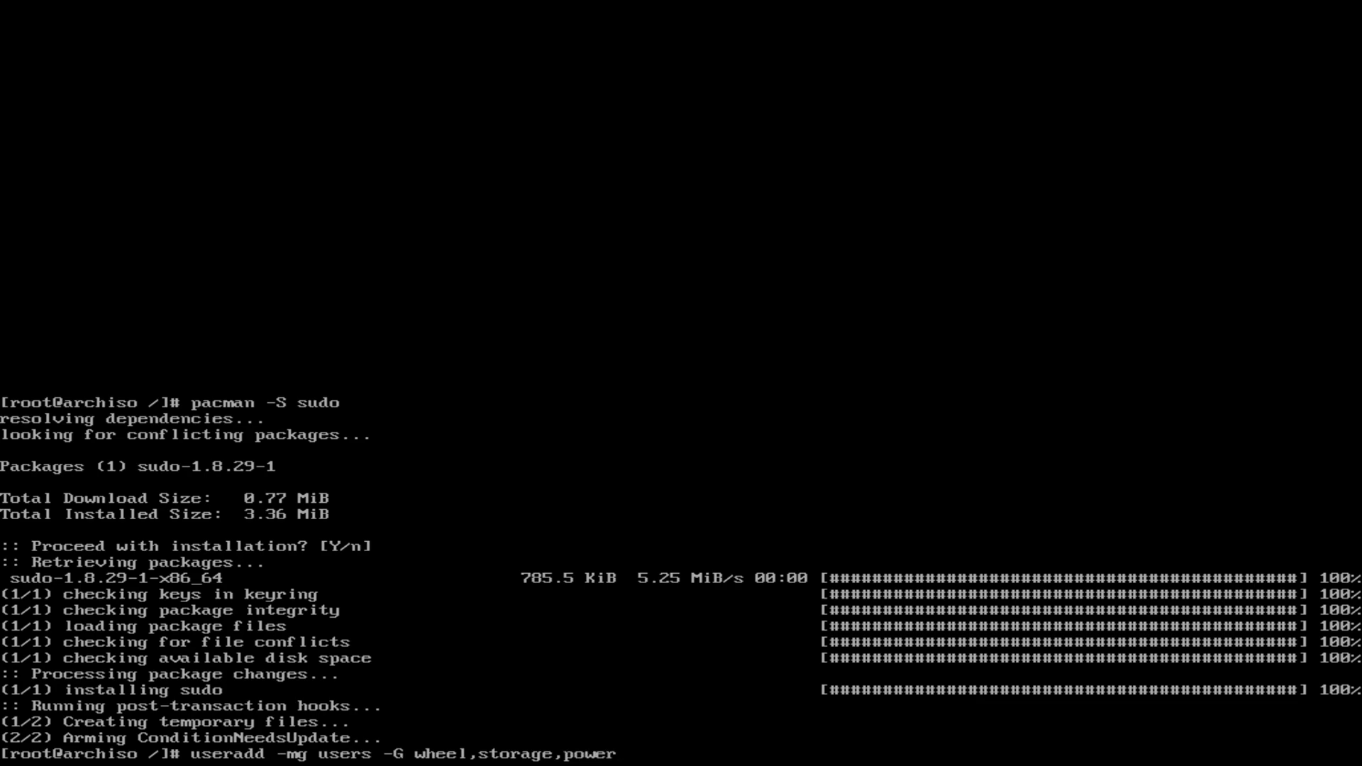
type(" -s /bin/bash wardoc")
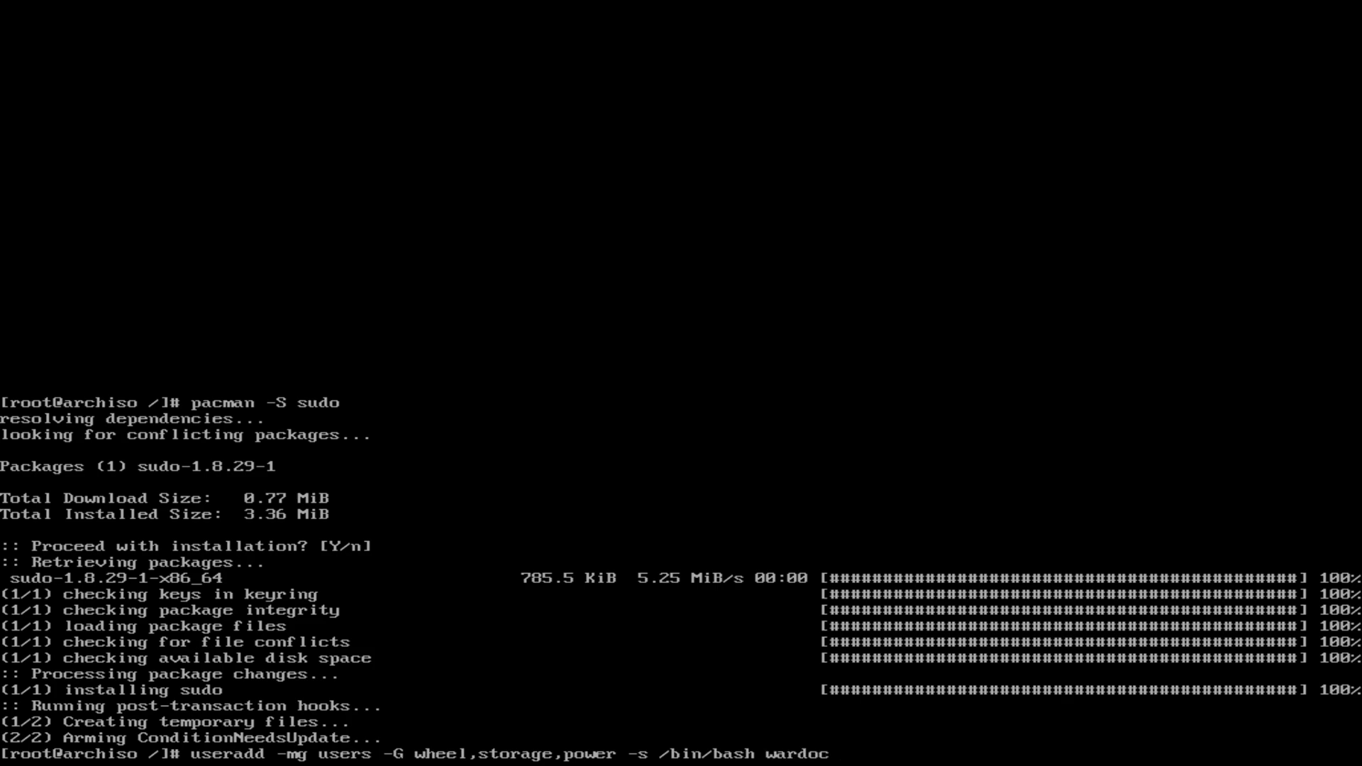
key("Return")
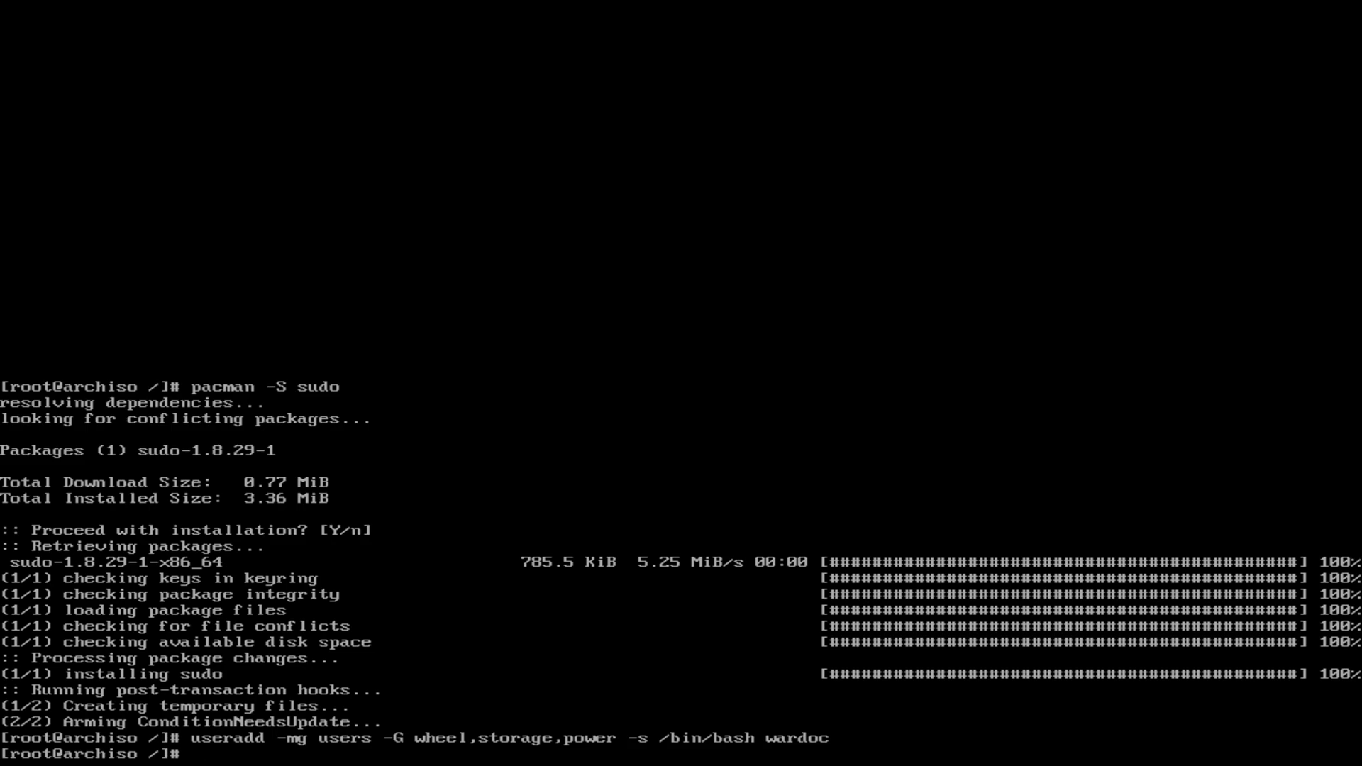
type("passwd wardoc")
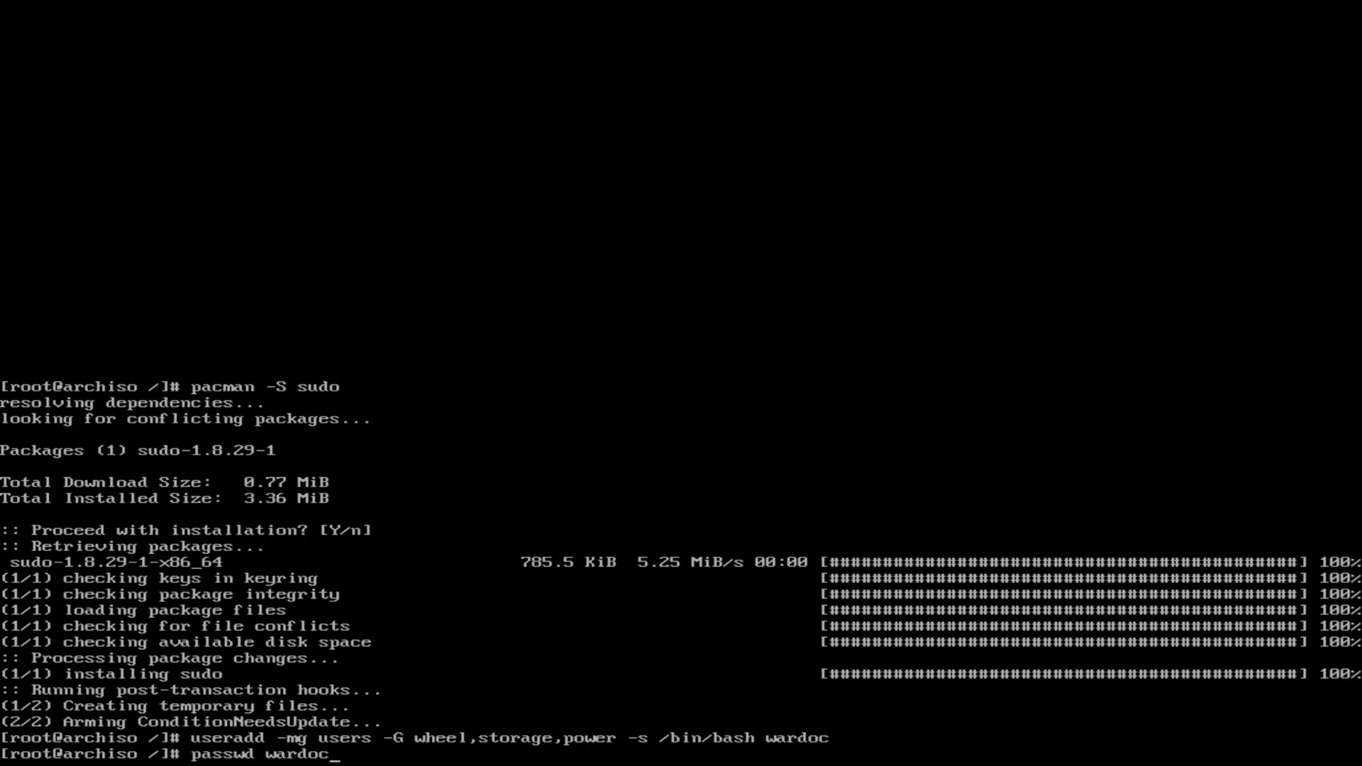
key("Return")
key("Return")
key("Return")
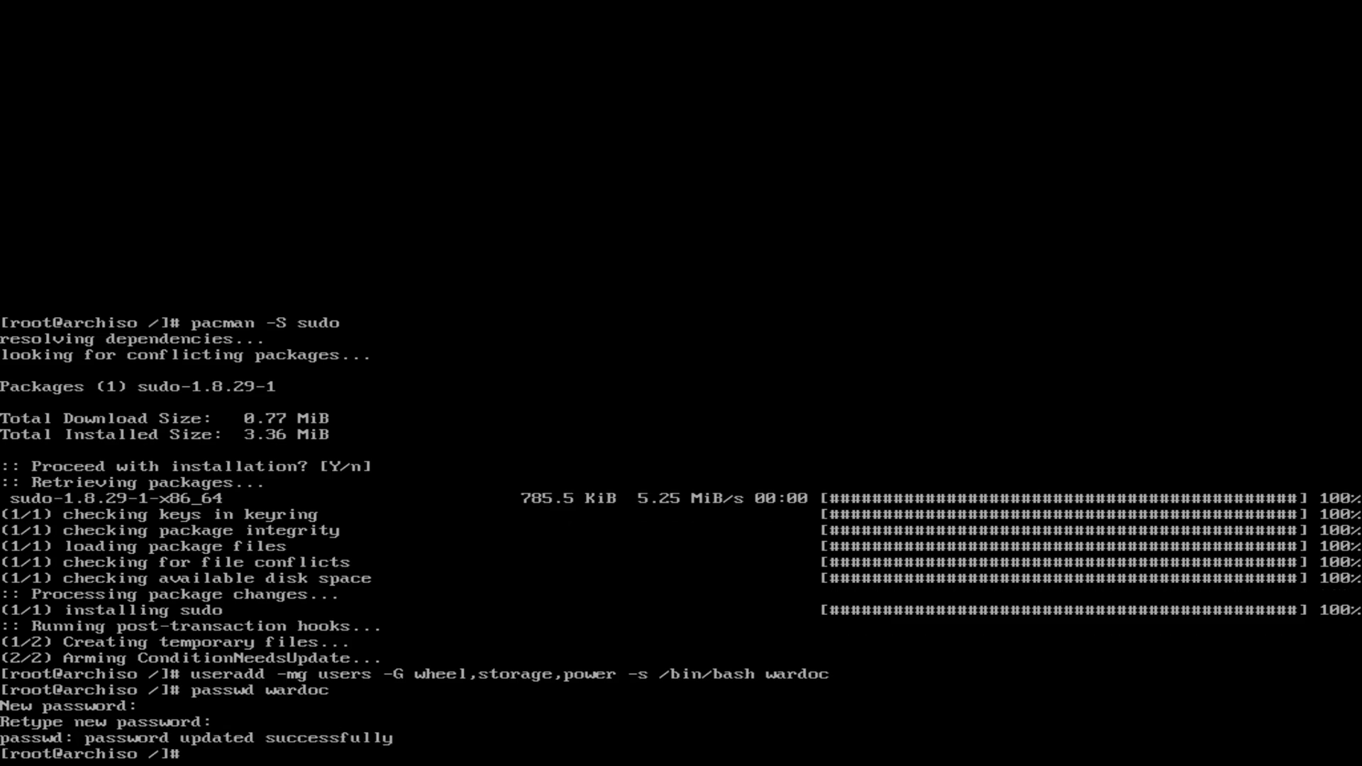
key("Up")
key("Up")
key("Up")
key("Up")
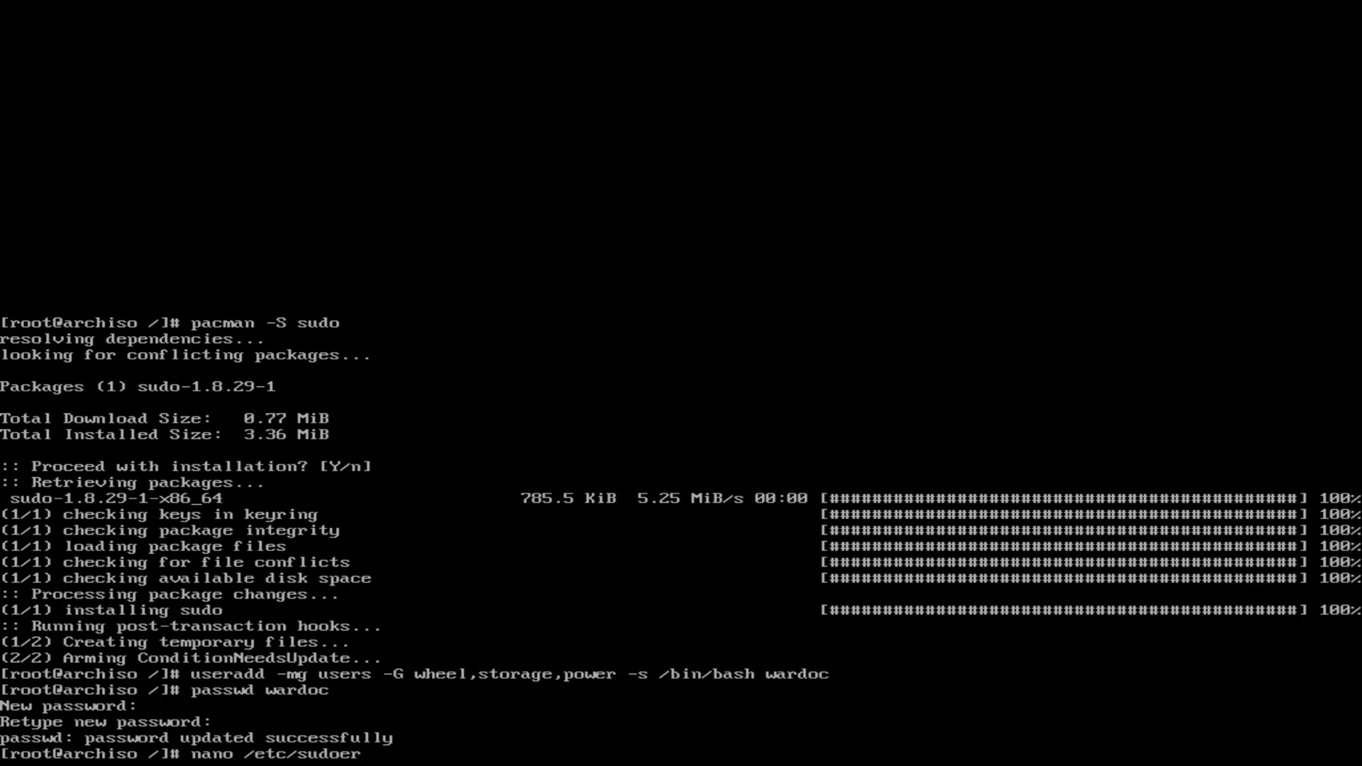
Step: Open /etc/sudoers in nano after discarding the empty, misspelled file
key("Return")
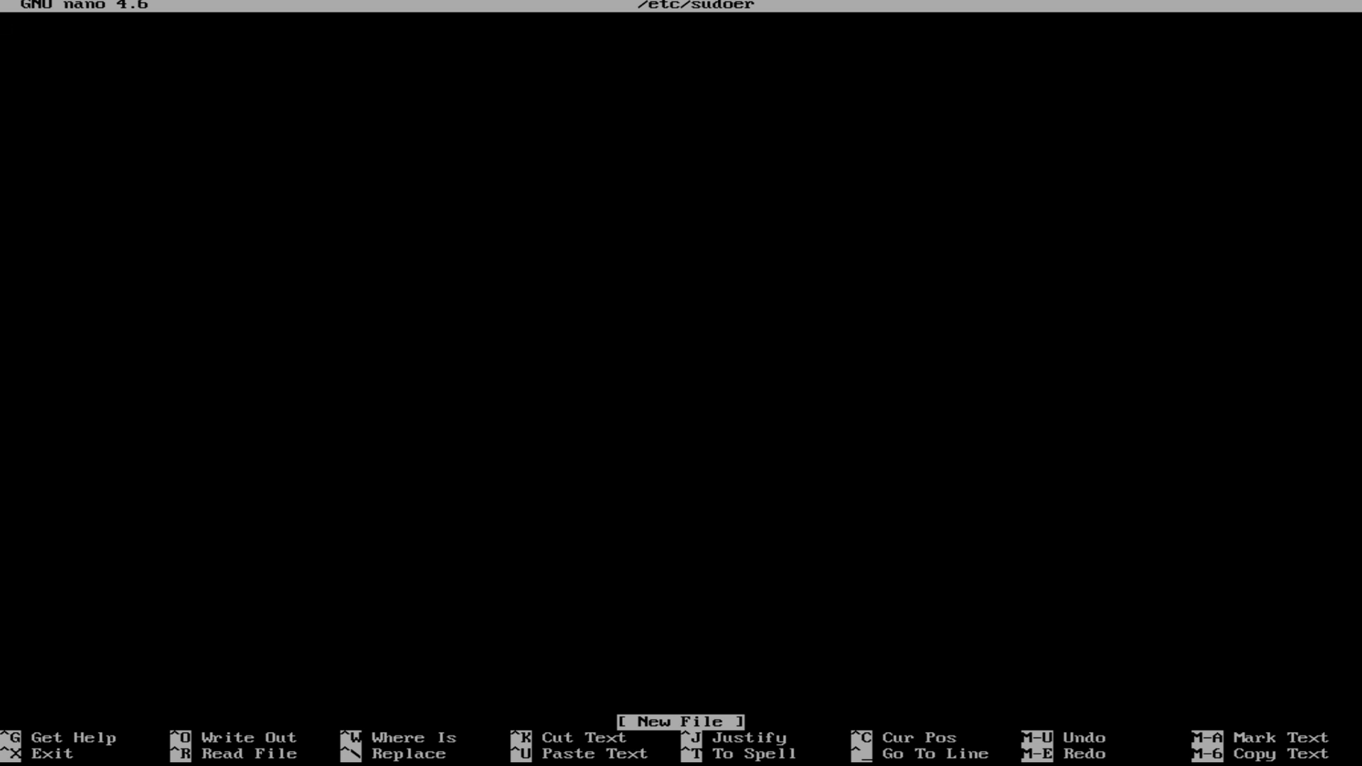
key("ctrl+x")
key("Up")
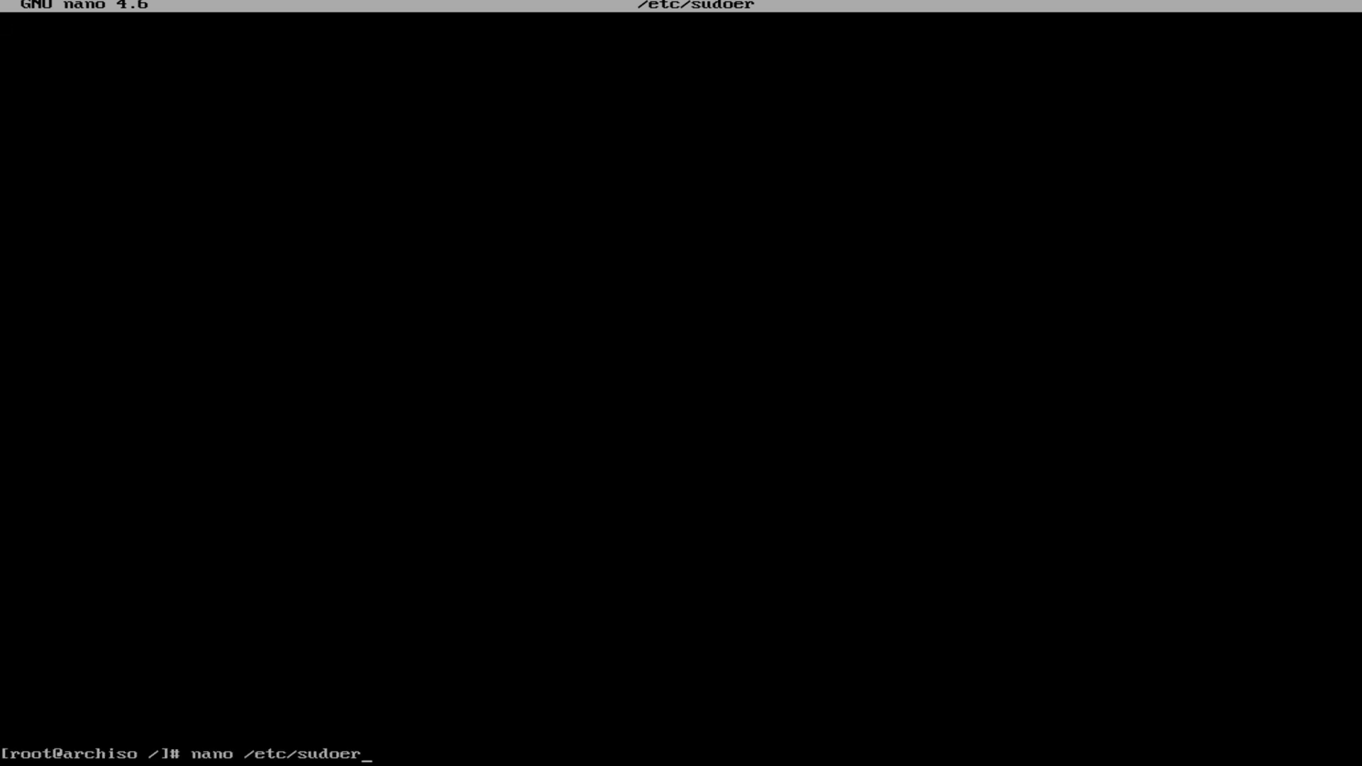
type("s")
key("Return")
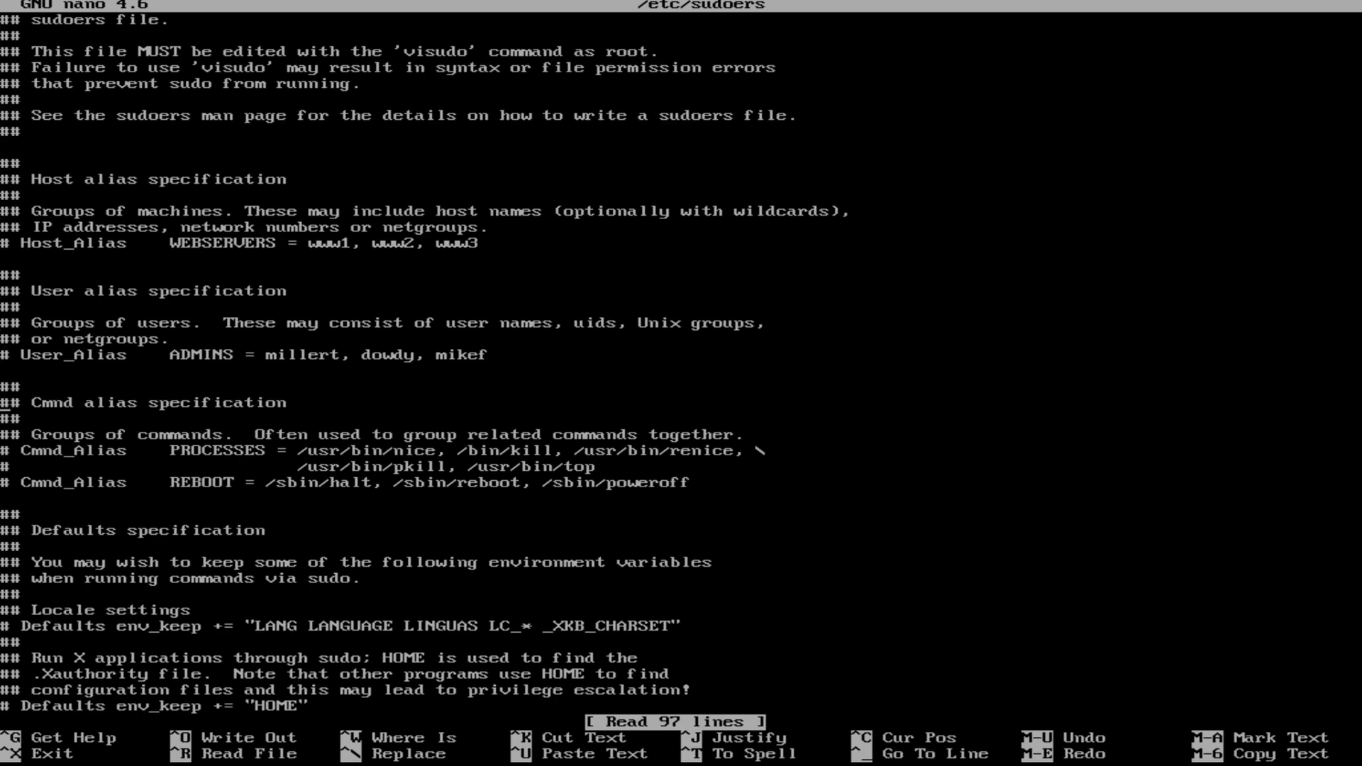
Step: Uncomment the %wheel ALL=(ALL) ALL rule and save /etc/sudoers
key("Down")
key("Down")
key("Down")
key("Down")
key("Down")
key("Down")
key("Down")
key("Down")
key("Down")
key("Down")
key("Down")
key("Down")
key("Down")
key("Down")
key("Down")
key("Down")
key("Down")
key("Down")
key("Down")
key("Down")
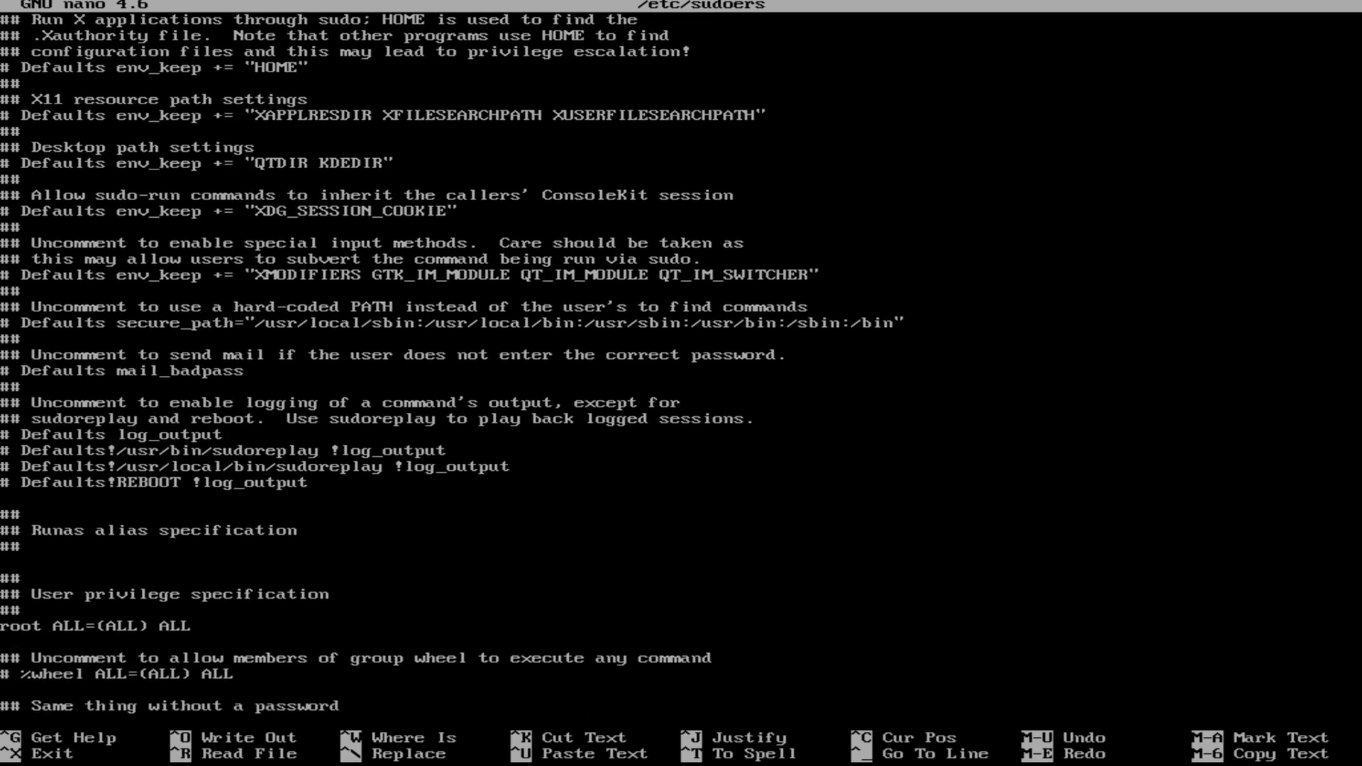
key("Down")
key("Down")
key("Down")
key("Down")
key("Down")
key("Down")
key("Down")
key("Down")
key("Down")
key("Down")
key("Down")
key("Down")
key("Down")
key("Down")
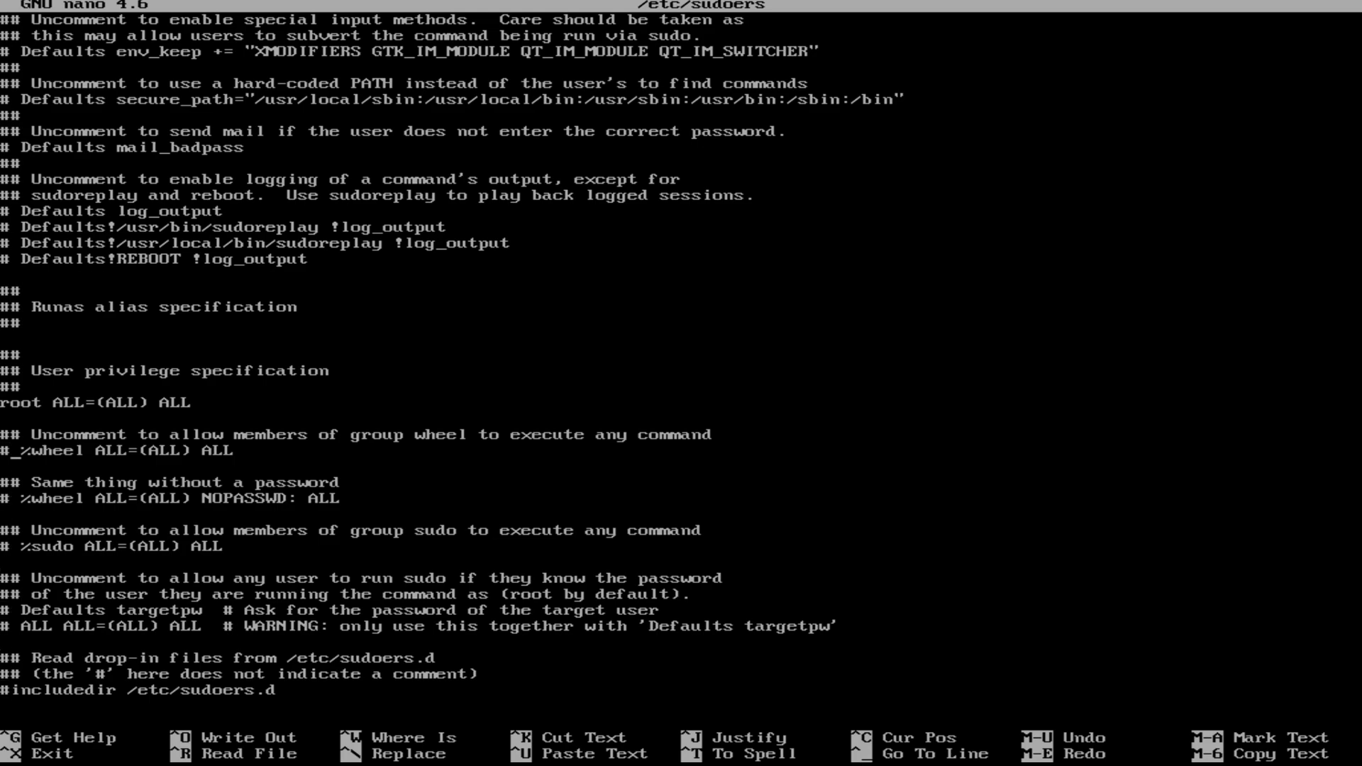
key("BackSpace")
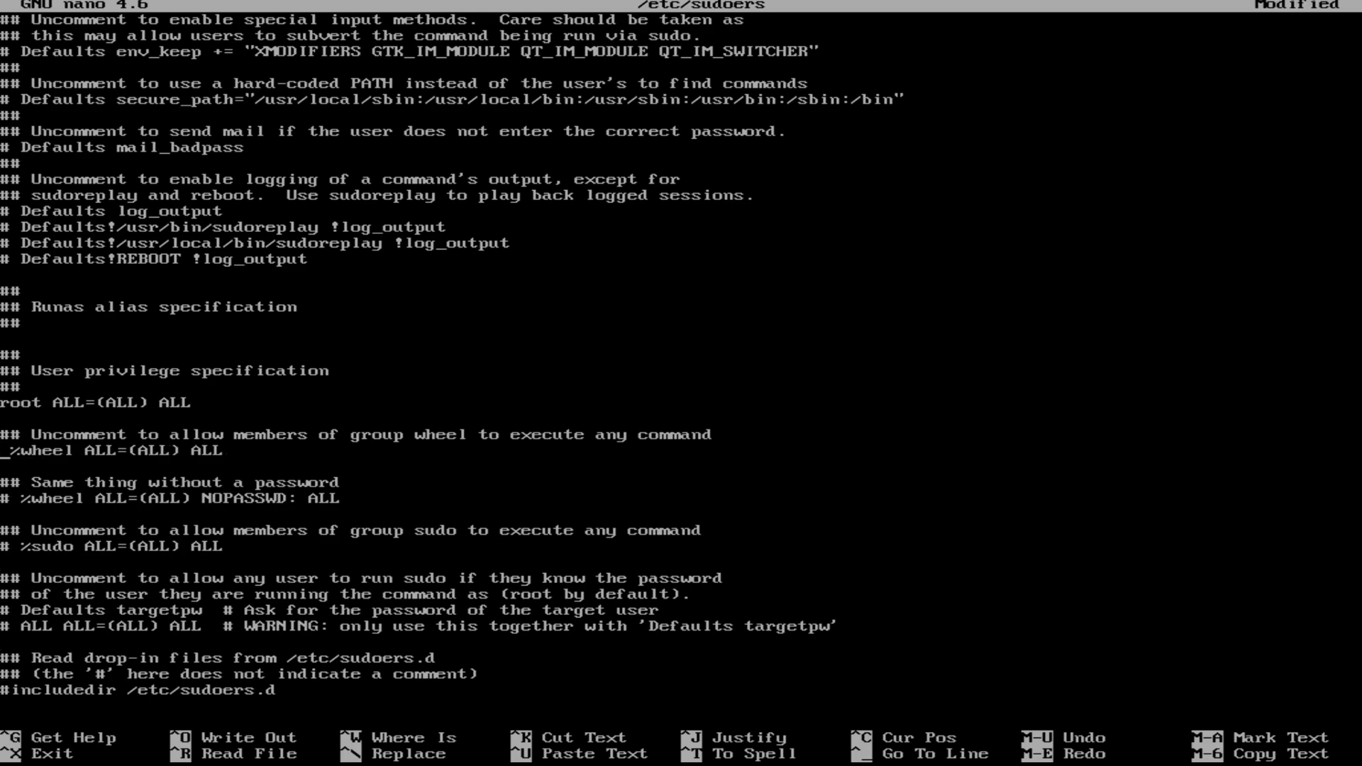
key("ctrl+x")
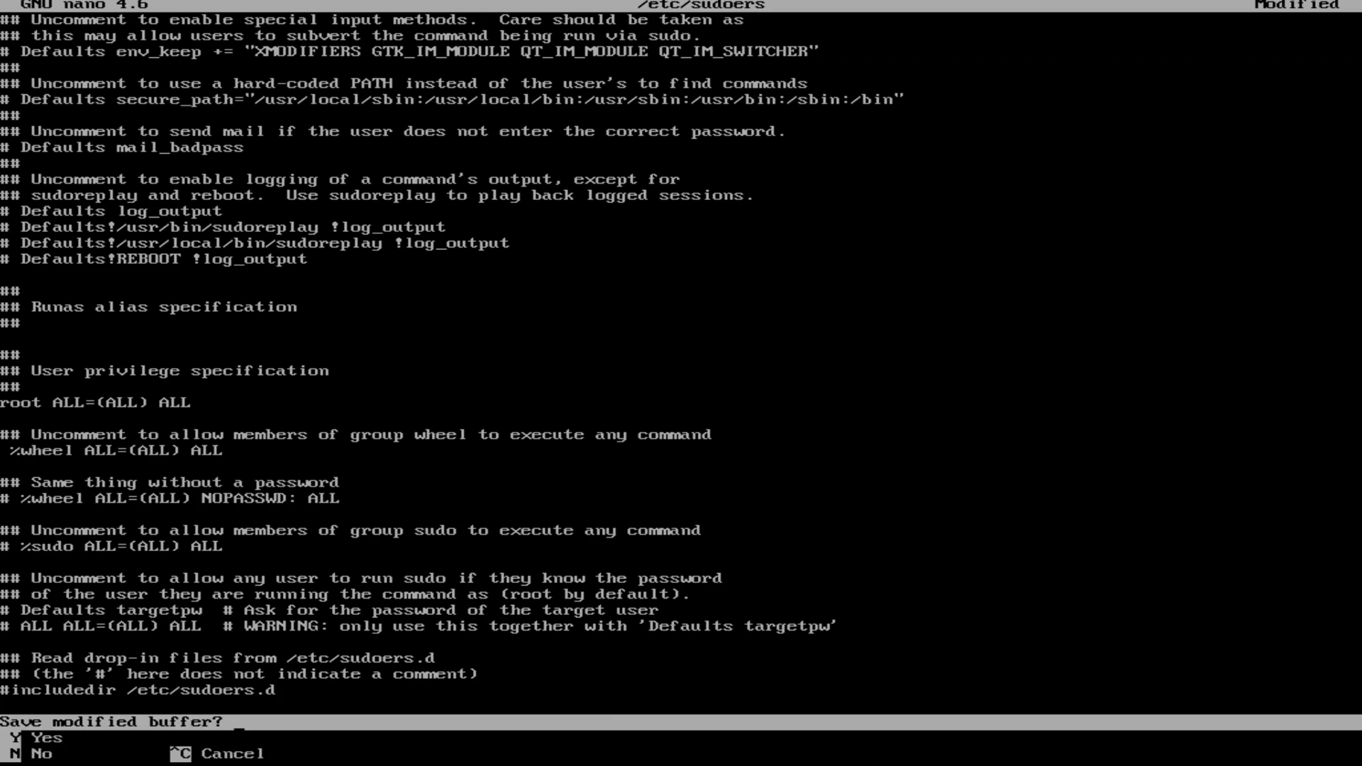
key("y")
key("Return")
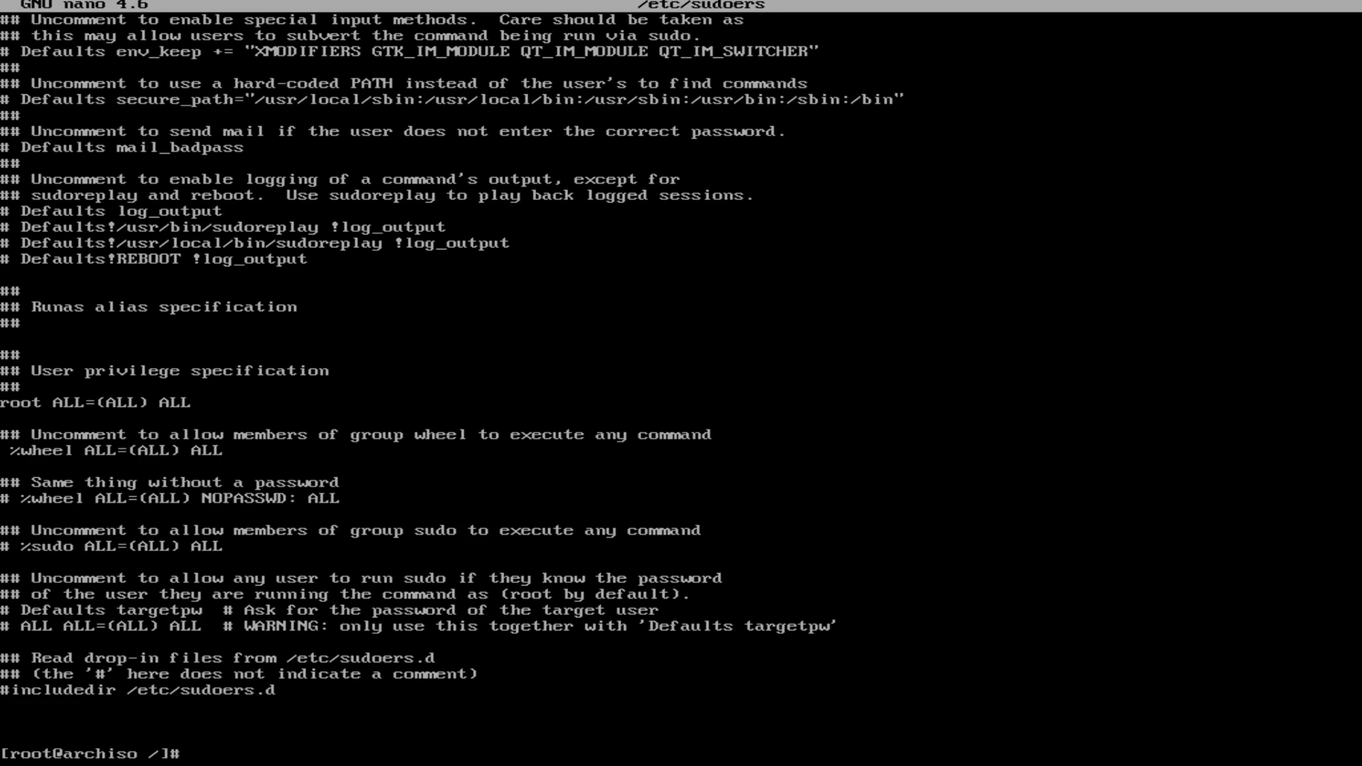
type("nano /etc/pacman.cop")
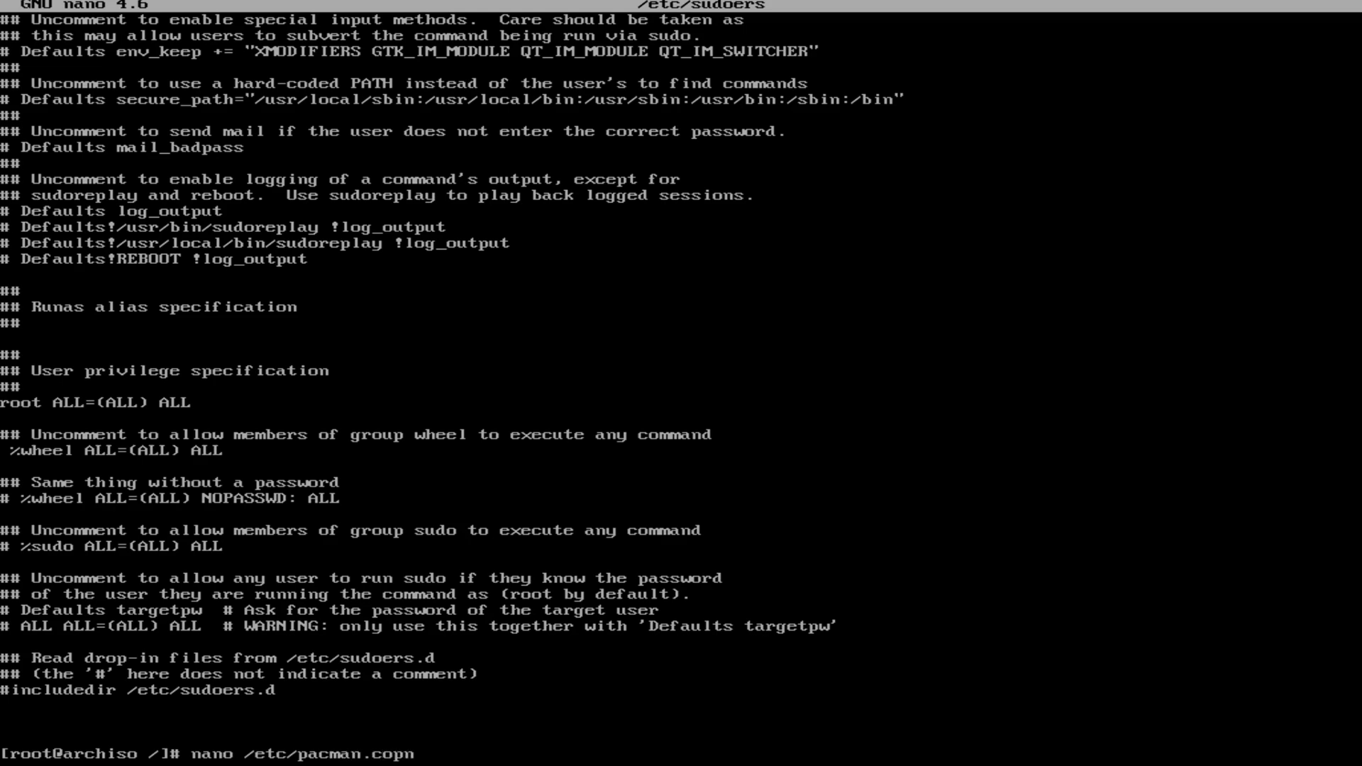
Step: Open /etc/pacman.conf in nano, correcting typos in the path
key("BackSpace")
type("nf")
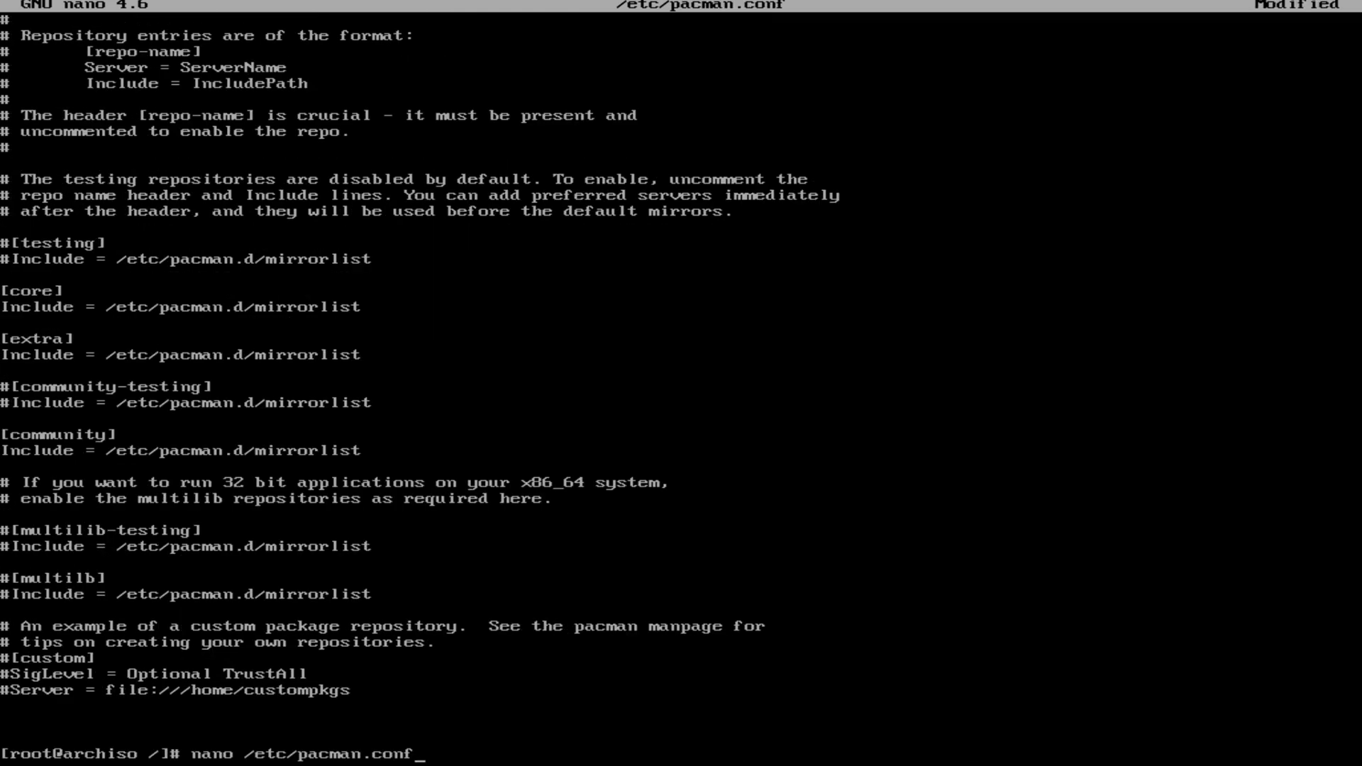
key("Return")
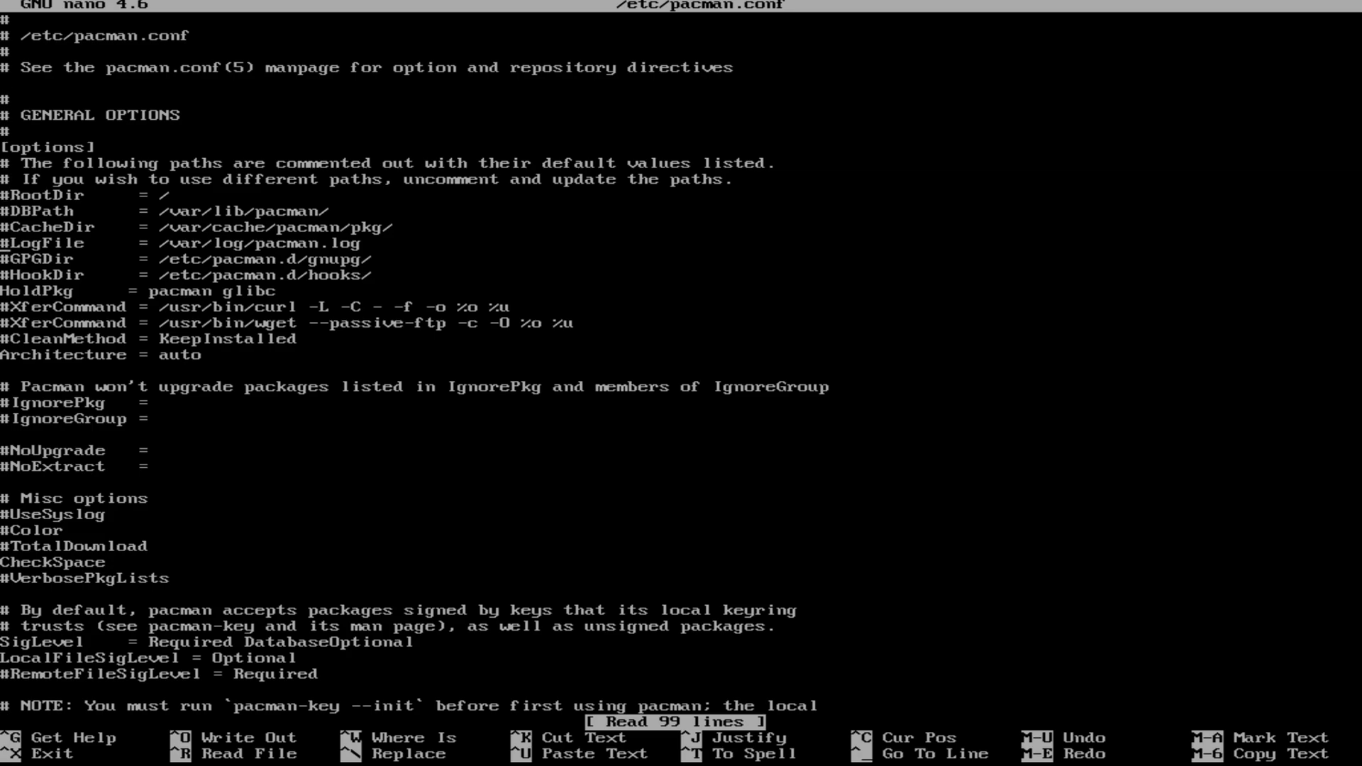
Step: Uncomment the [multilib] header and its Include line, then save pacman.conf
key("Down")
key("Down")
key("Down")
key("Down")
key("Down")
key("Down")
key("Down")
key("Down")
key("Down")
key("Down")
key("Down")
key("Down")
key("Down")
key("Down")
key("Down")
key("Down")
key("Down")
key("Down")
key("Down")
key("Down")
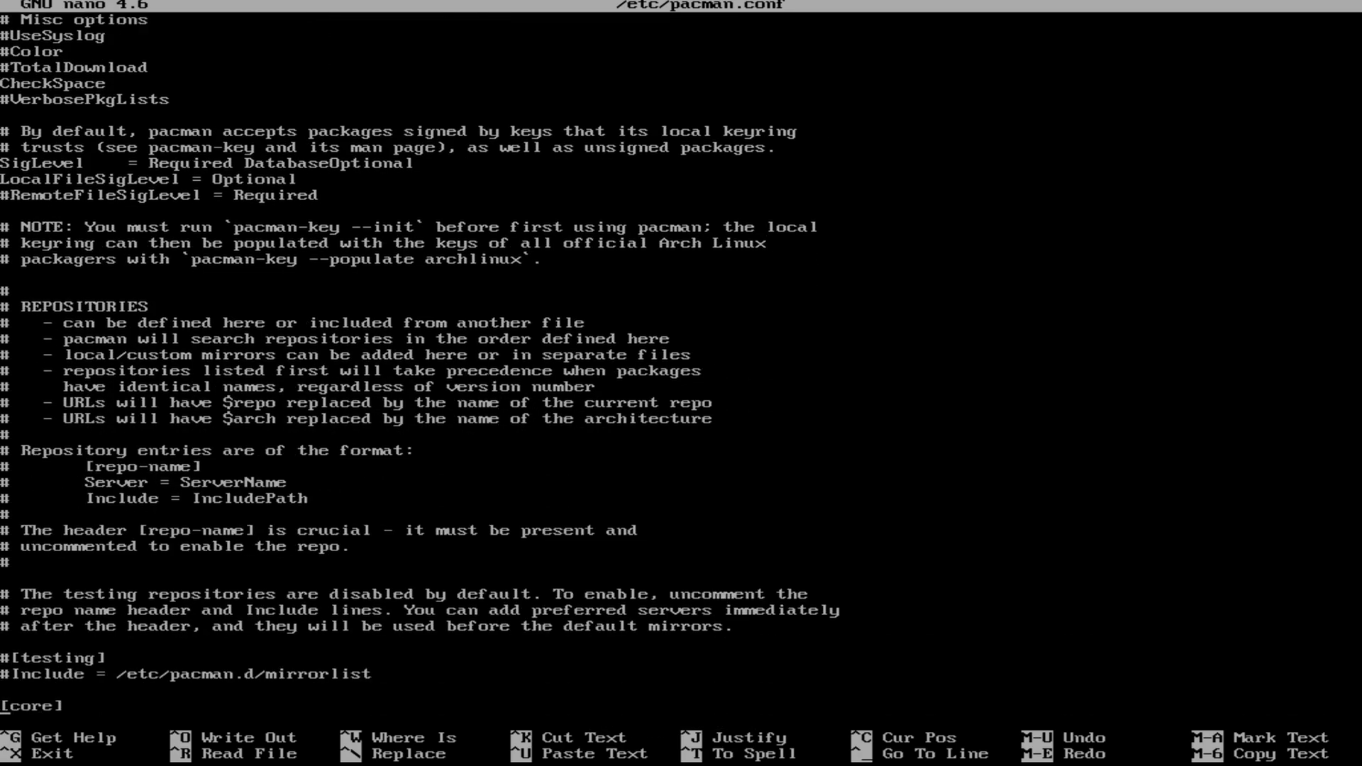
key("Down")
key("Down")
key("Down")
key("Down")
key("Down")
key("Down")
key("Down")
key("Down")
key("Down")
key("Down")
key("Down")
key("Down")
key("Down")
key("Down")
key("Down")
key("Down")
key("Down")
key("Down")
key("Down")
key("Down")
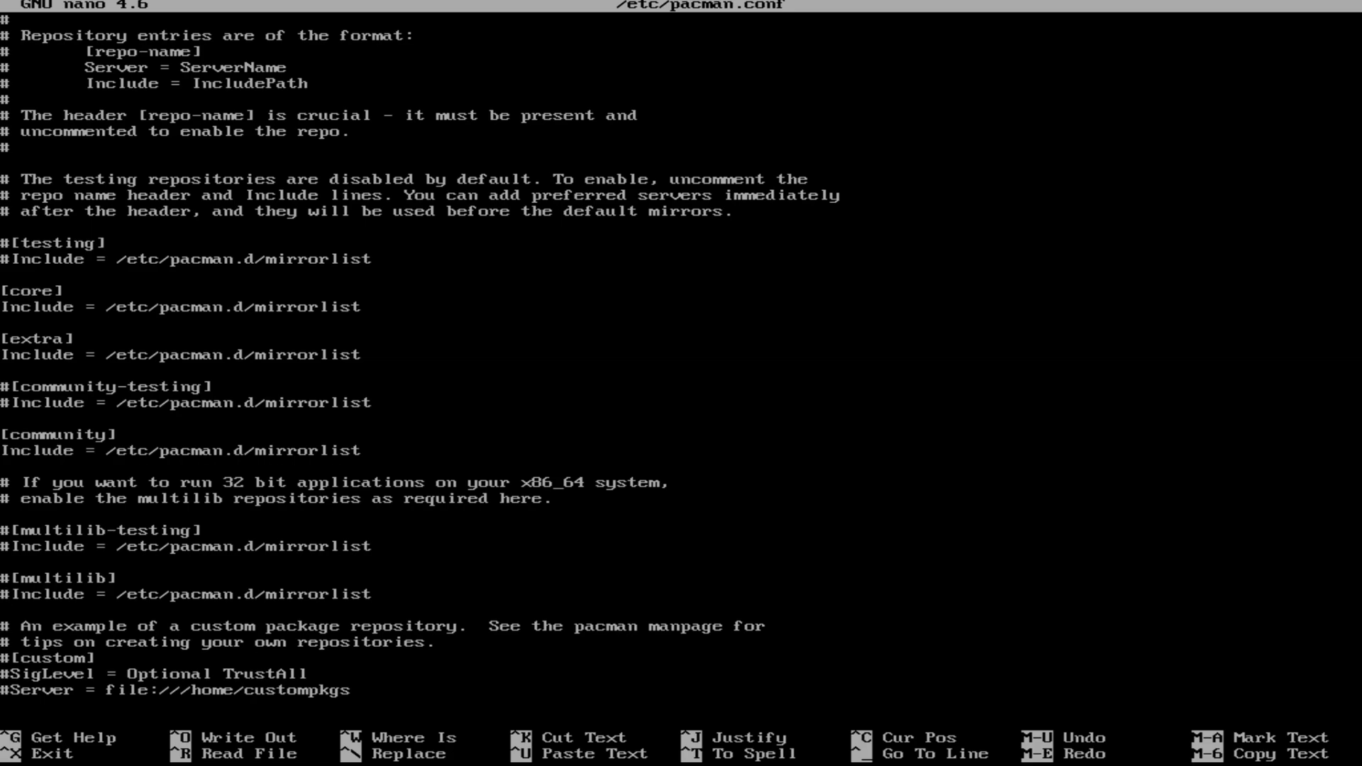
key("BackSpace")
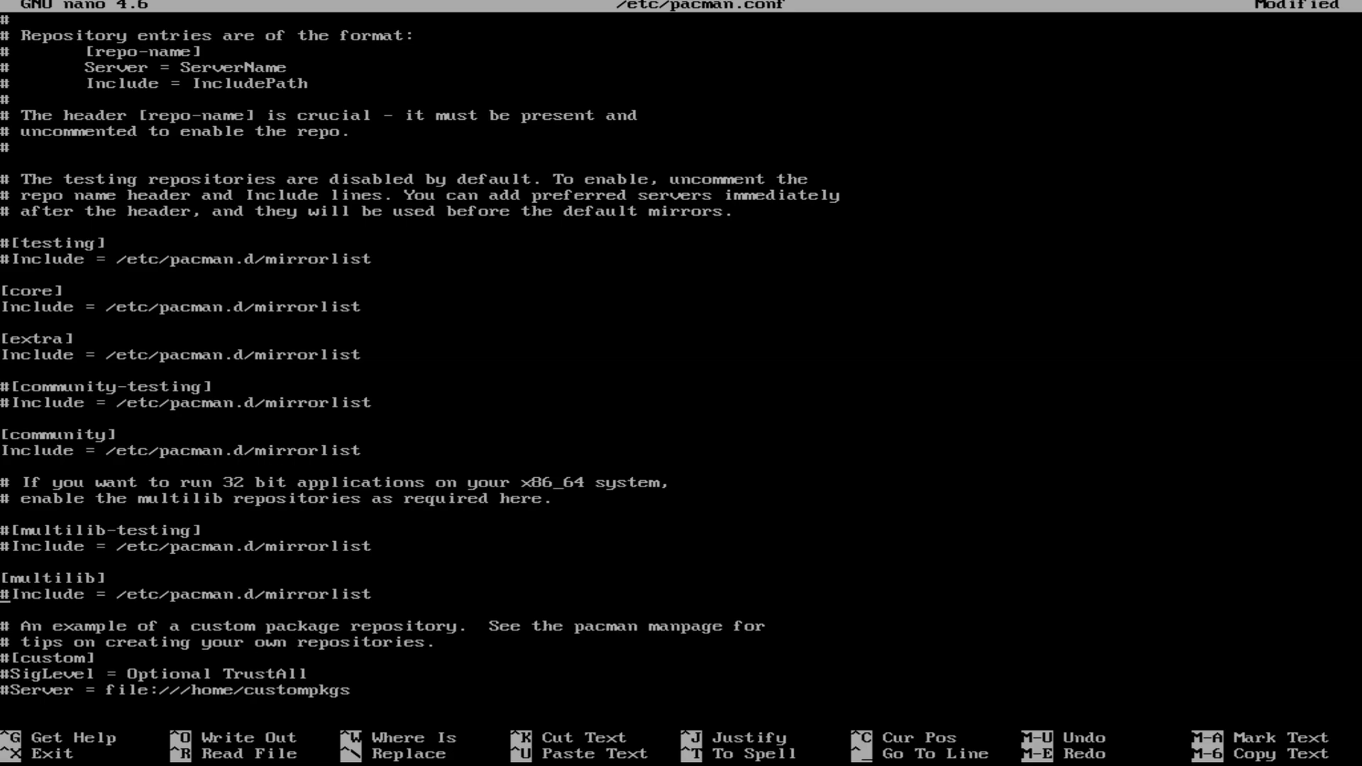
key("Down")
key("Delete")
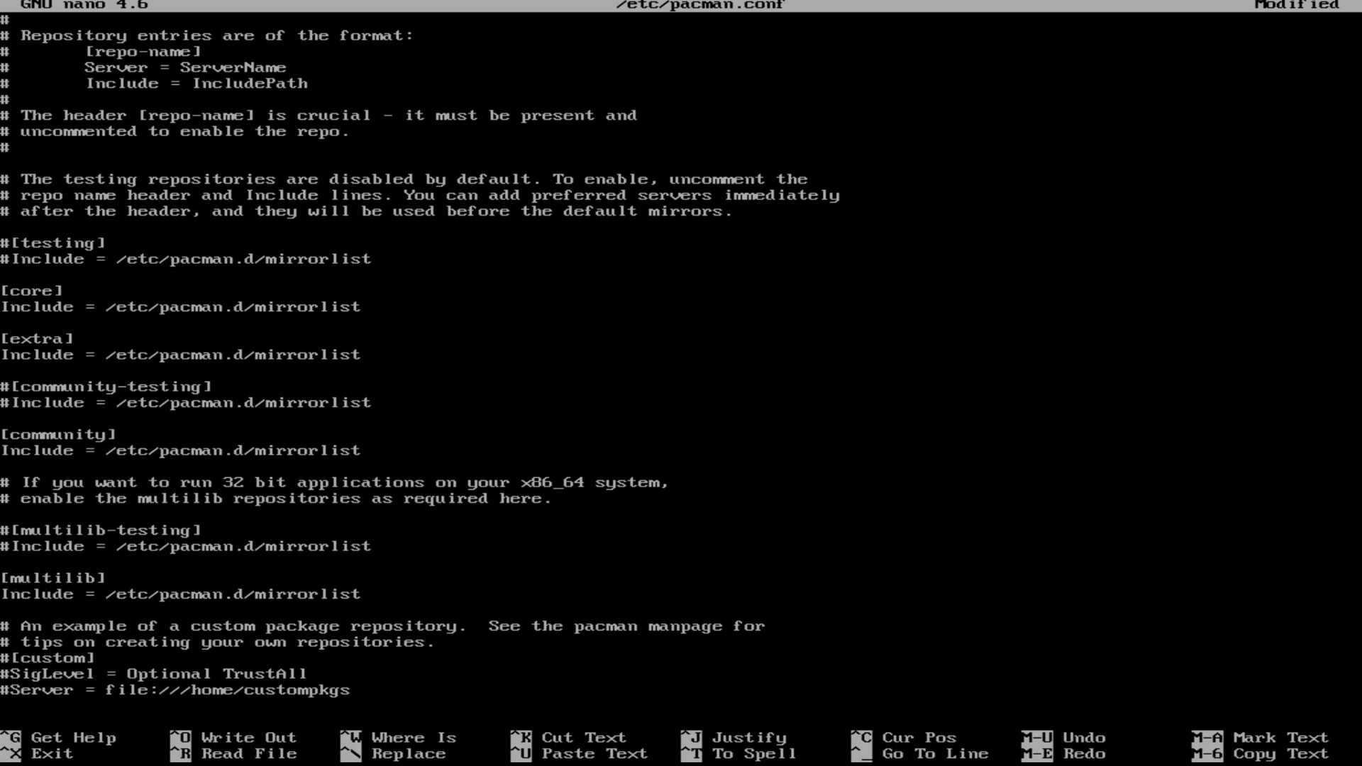
key("ctrl+x")
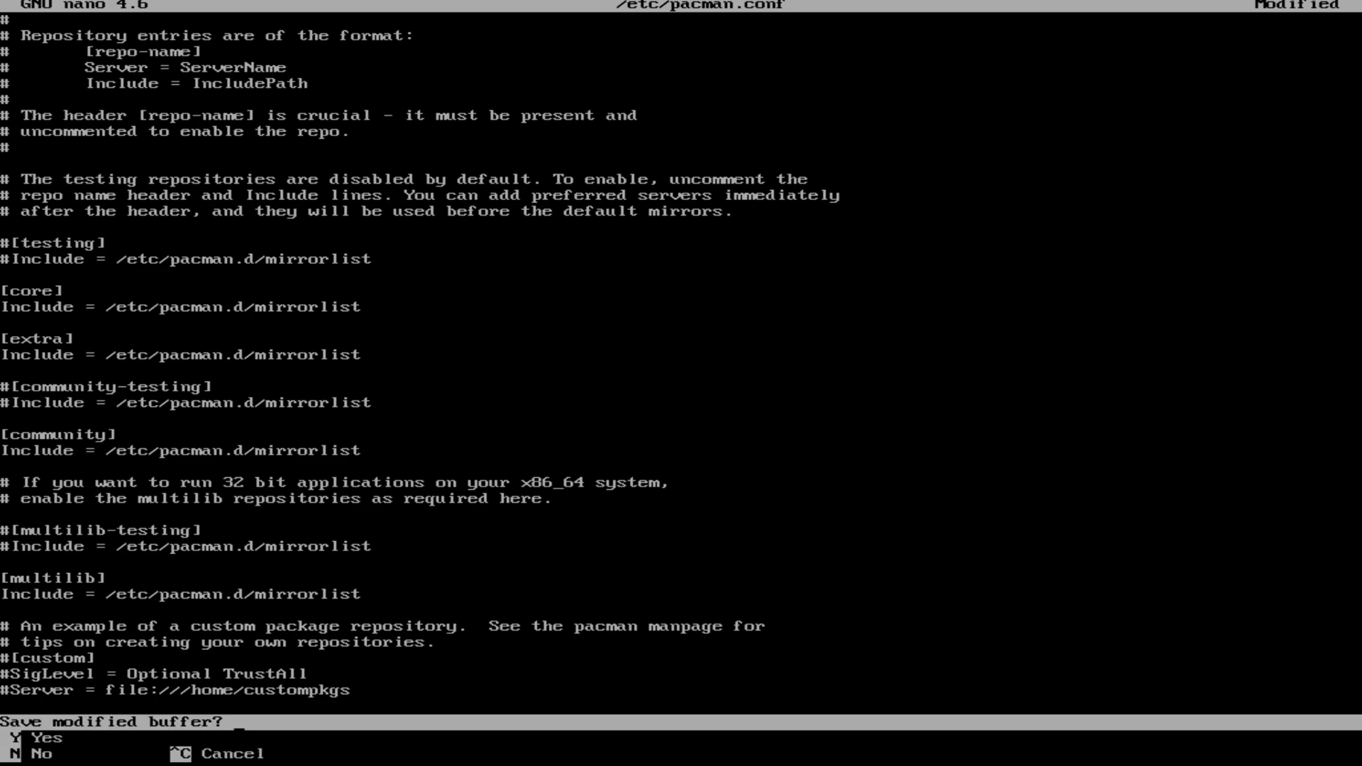
key("y")
key("Return")
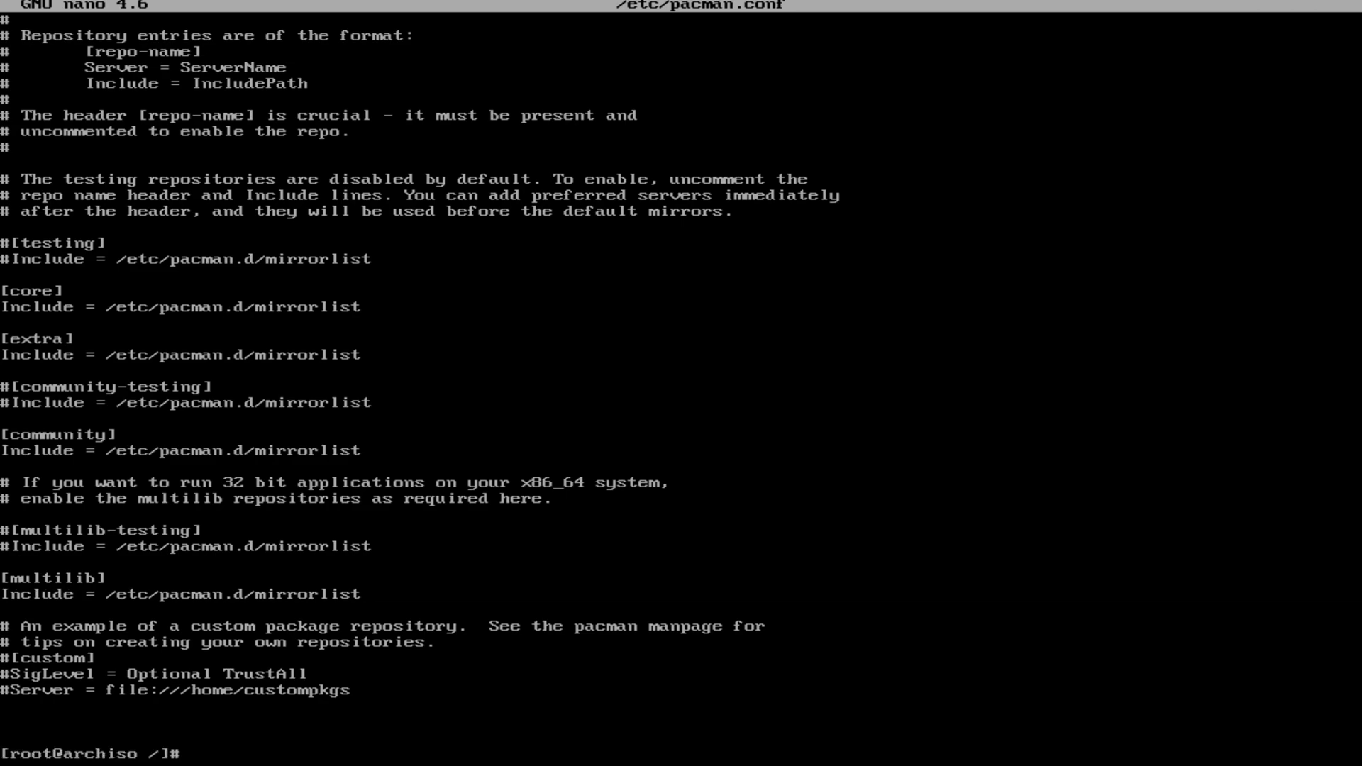
Step: Enter the pacman -Sy database sync command at the shell prompt
type("pac")
key("BackSpace")
key("BackSpace")
key("BackSpace")
type("pacman -Sy")
Step: Sync databases, then install gnome, gnome-terminal and gnome-tweak-tool, accepting all 67 group members
key("Return")
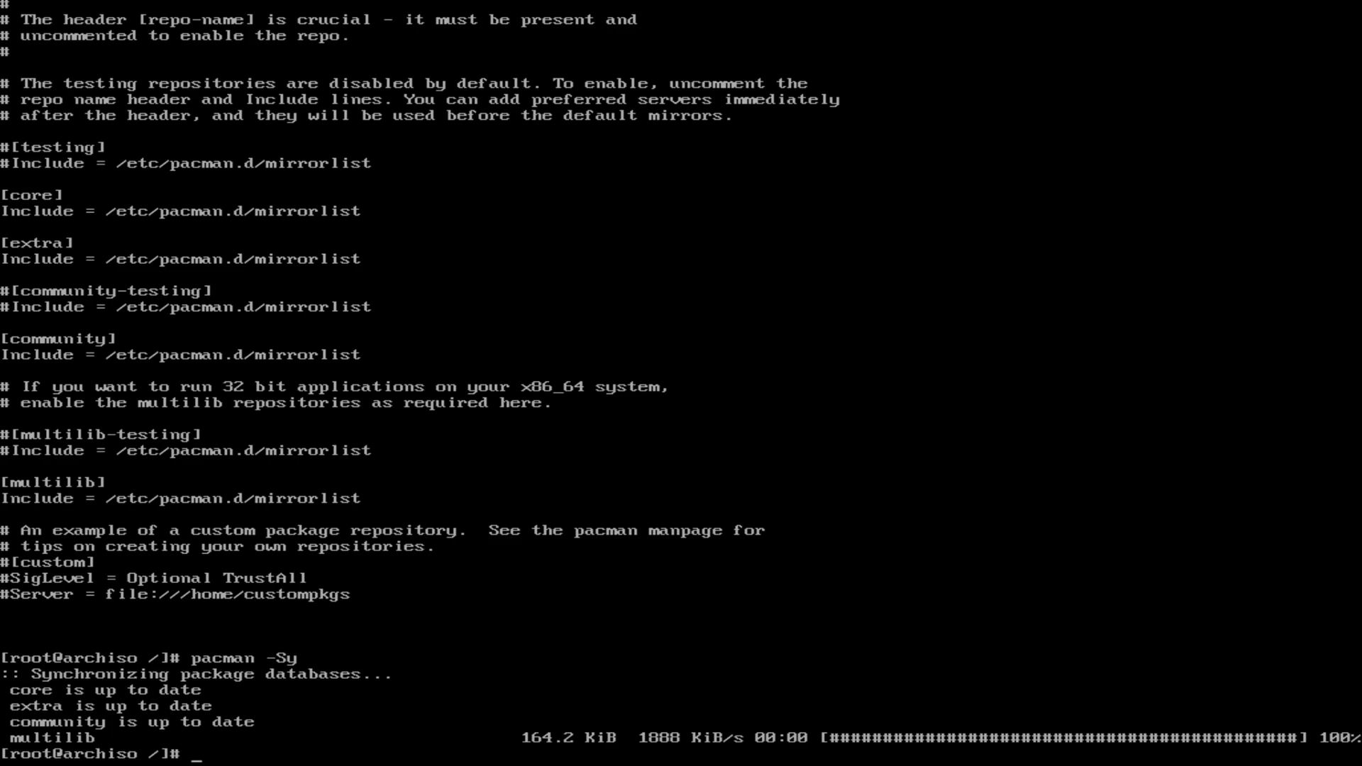
type("pacman -S gnome gnome-e")
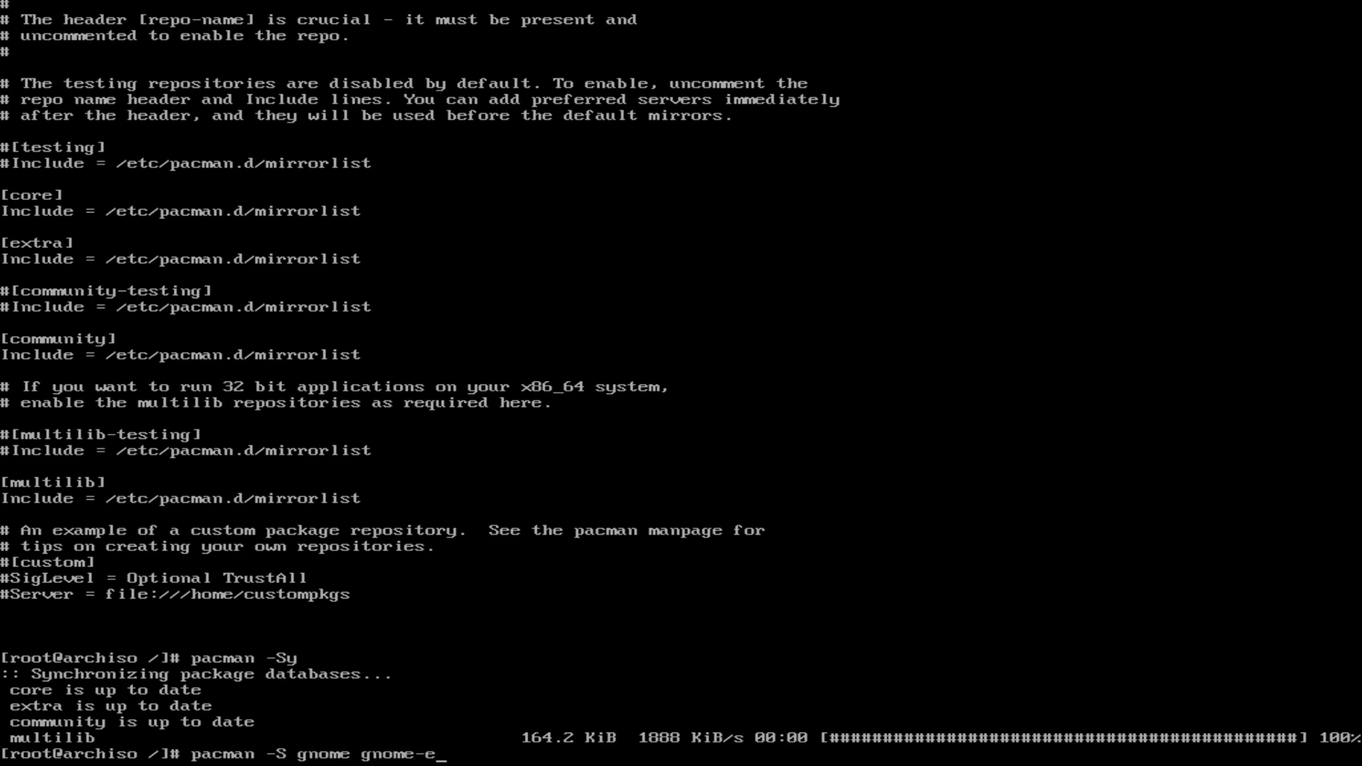
key("BackSpace")
type("te")
type("rminal ")
type("gnome-")
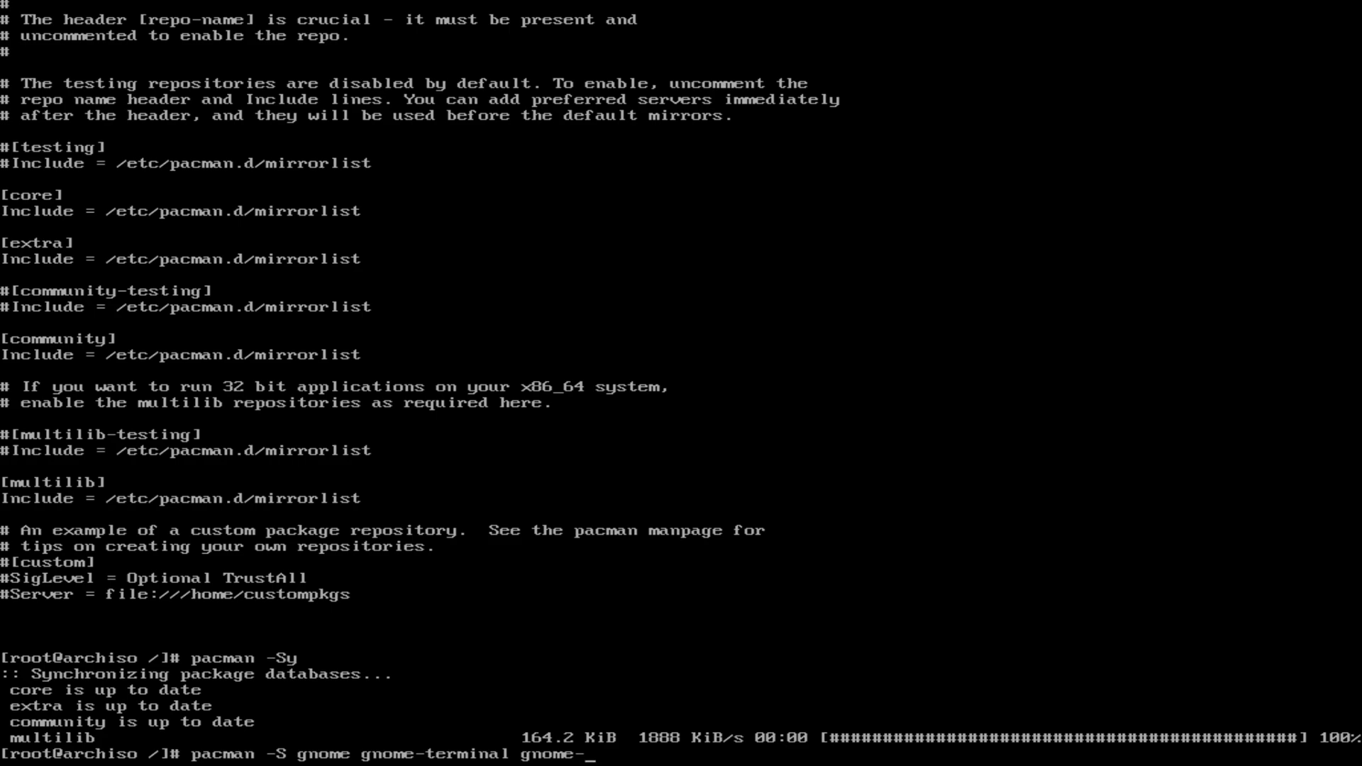
type("twer")
key("BackSpace")
type("ak-tool")
key("Return")
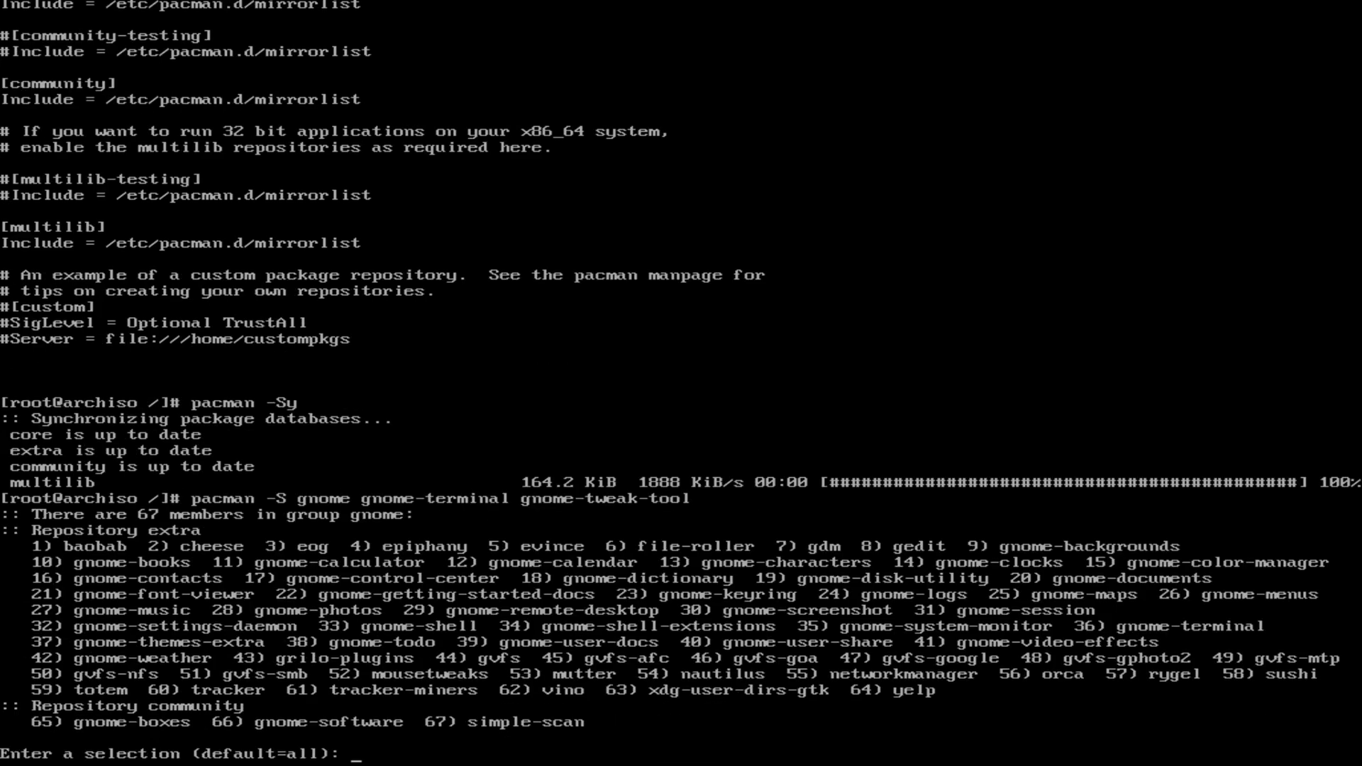
key("Return")
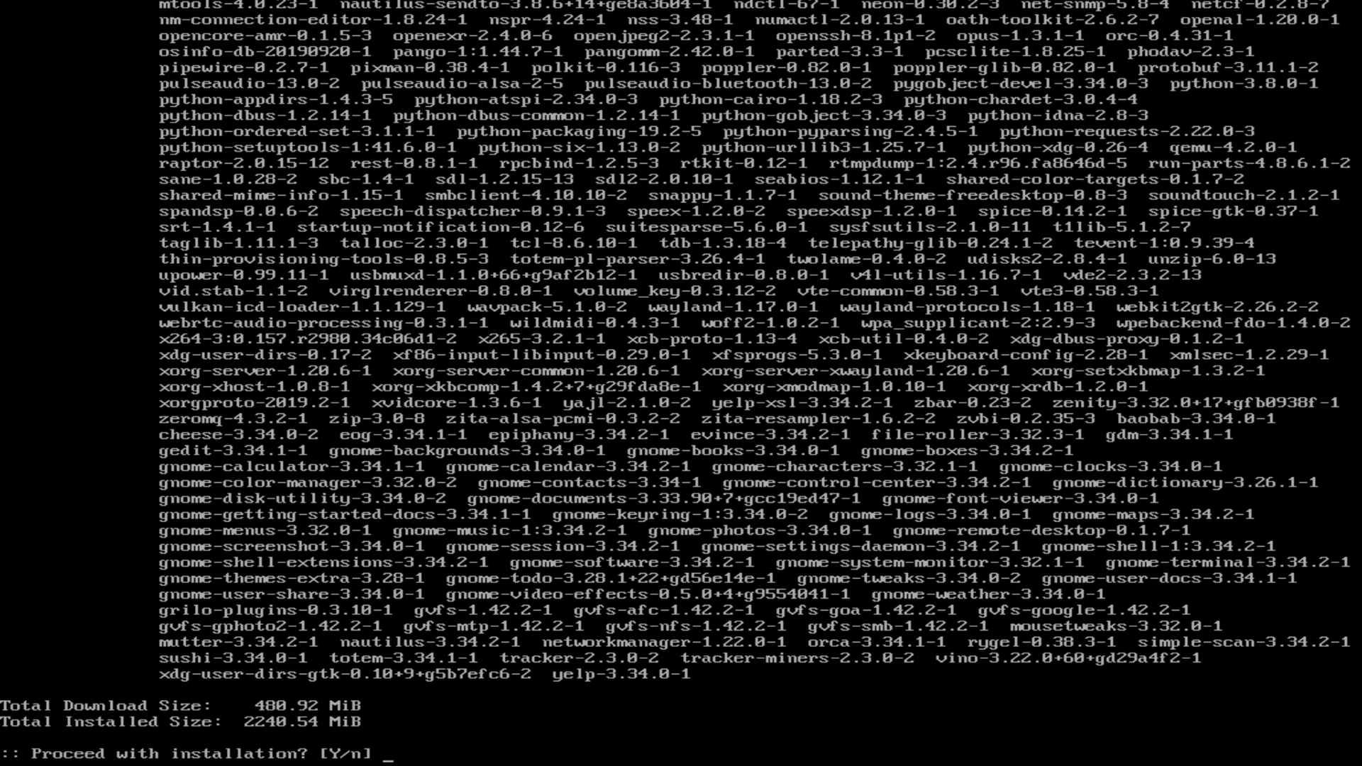
key("Return")
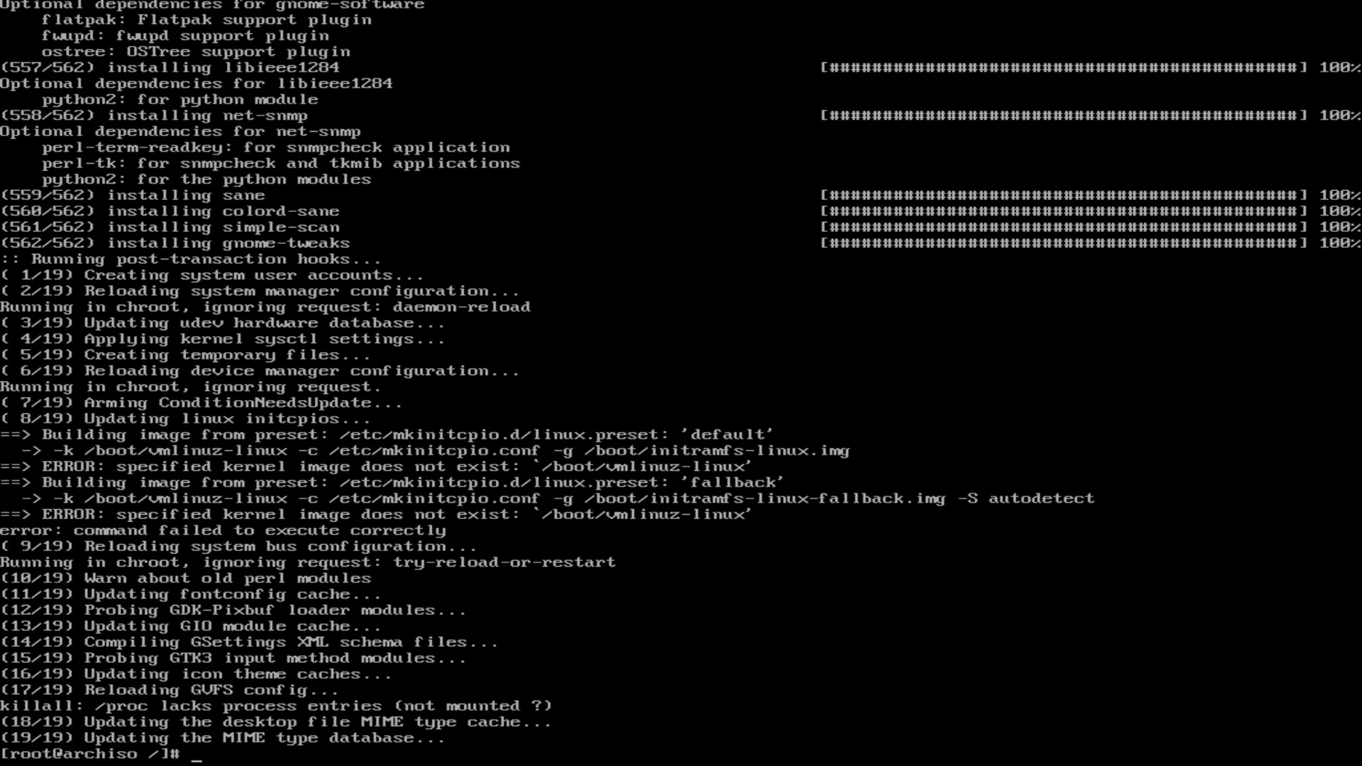
Step: Install the gdm package and enable the gdm service with systemctl
left_click(683, 4)
type("pacman -S gdm")
key("Return")
key("Return")
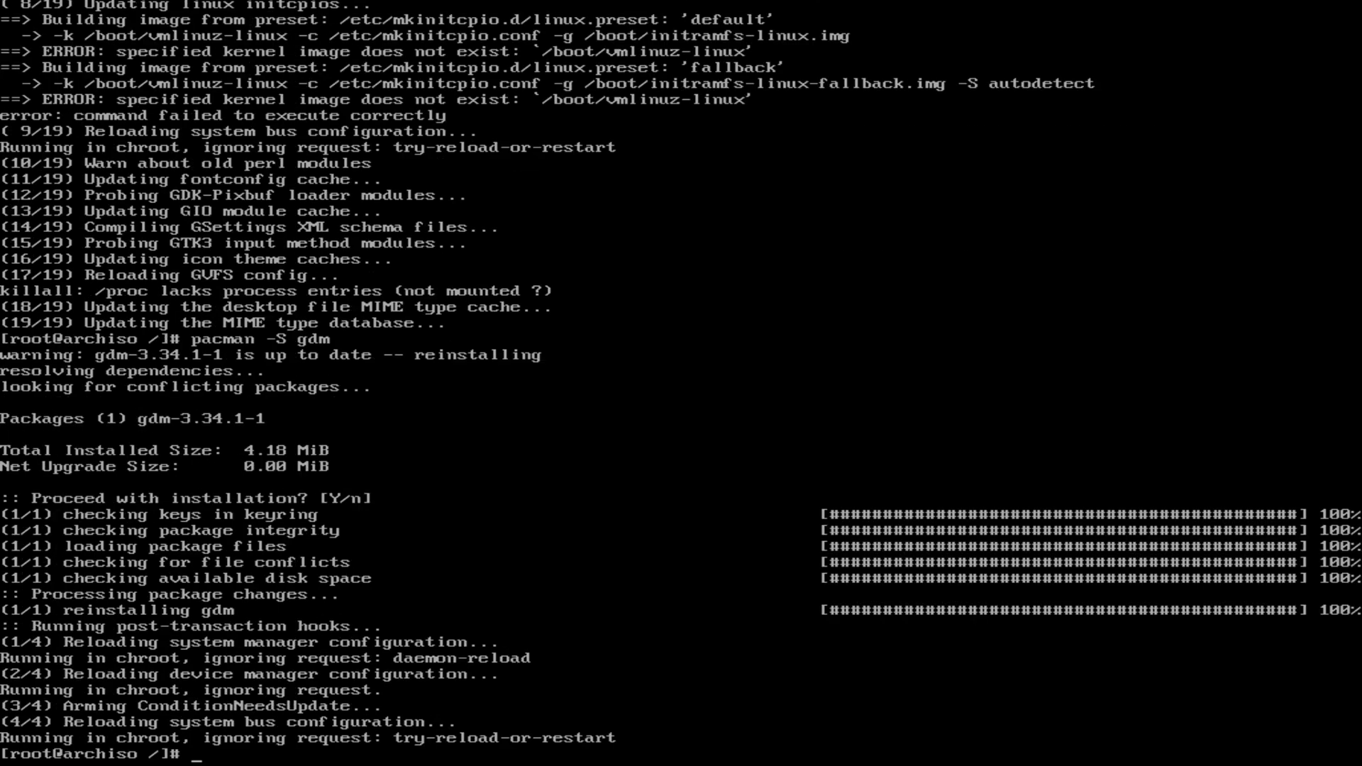
type("systemcl")
key("BackSpace")
key("BackSpace")
key("BackSpace")
type("mctl enable")
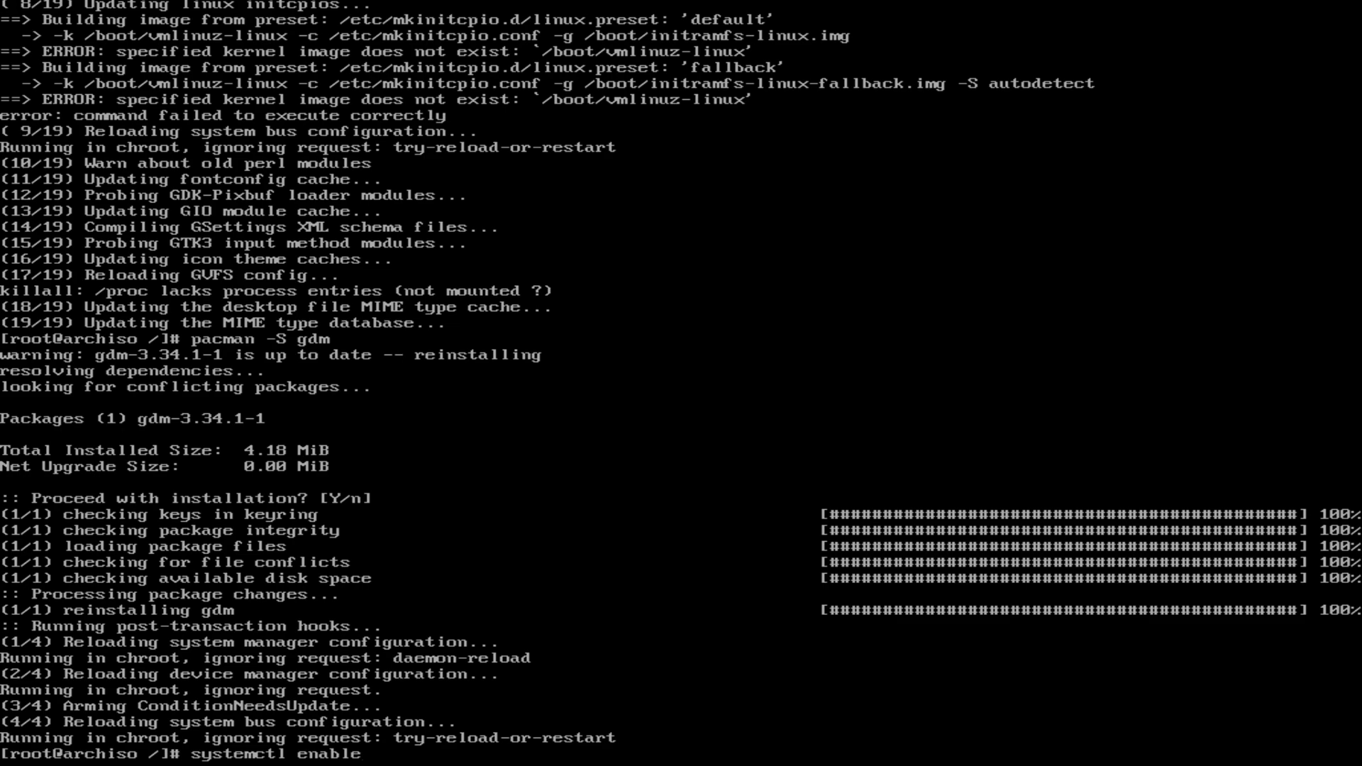
type(" gdm")
key("Return")
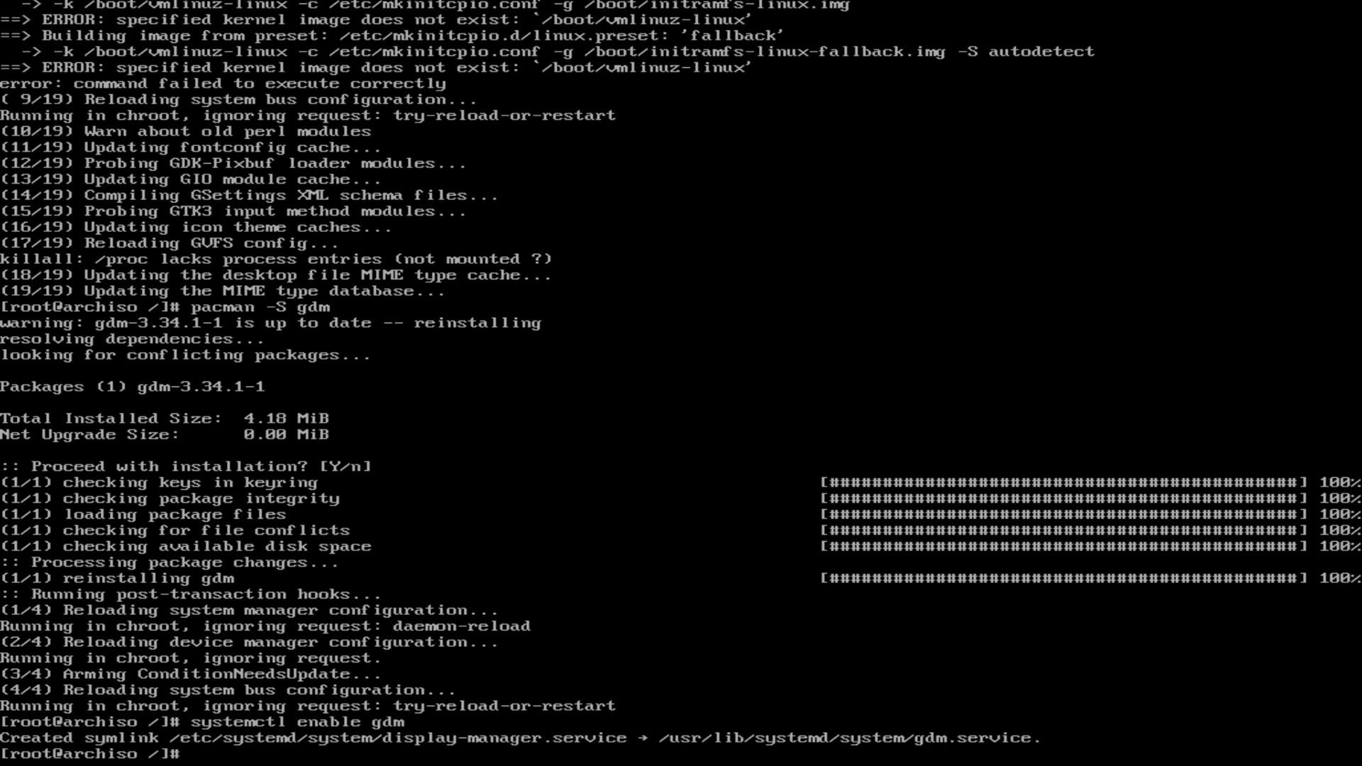
Step: Leave the chroot with exit and reboot into the new system
type("reboot")
key("Return")
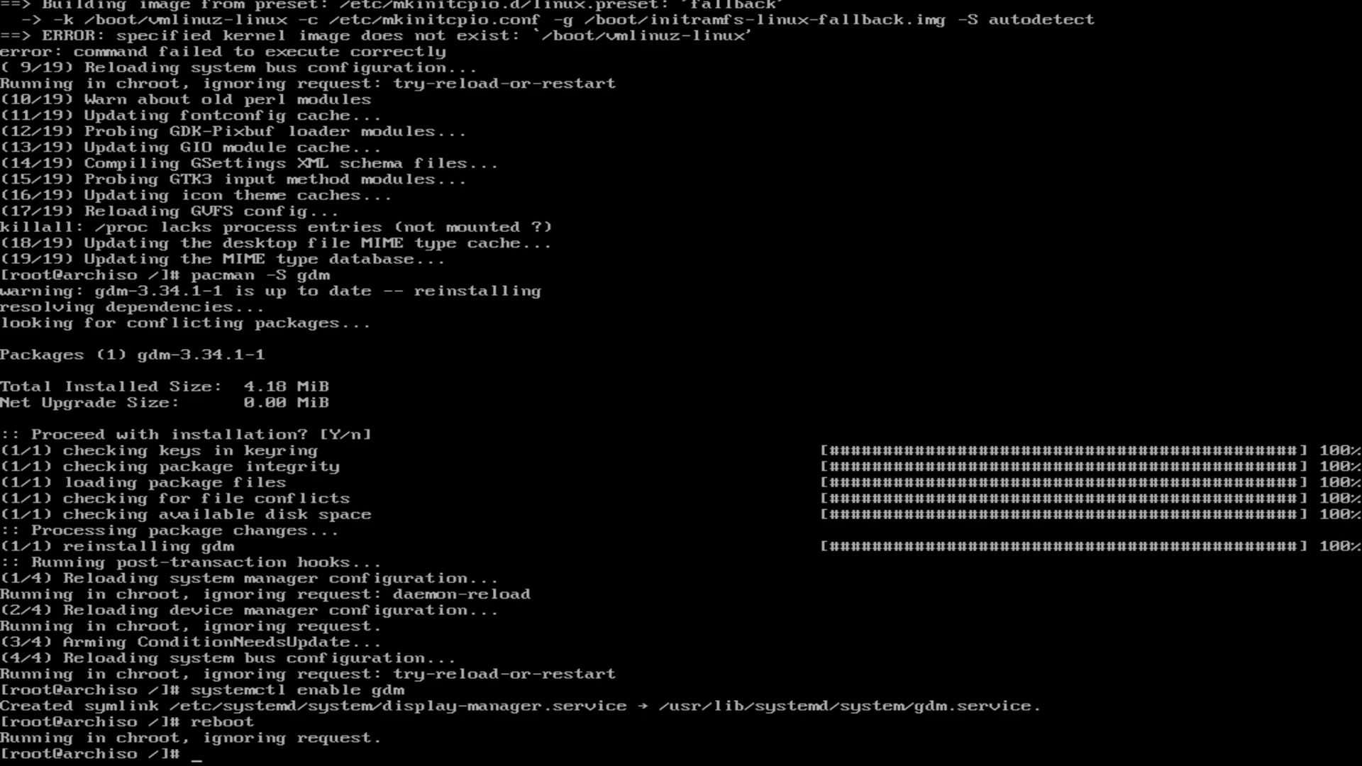
type("exit")
key("Return")
type("reboot")
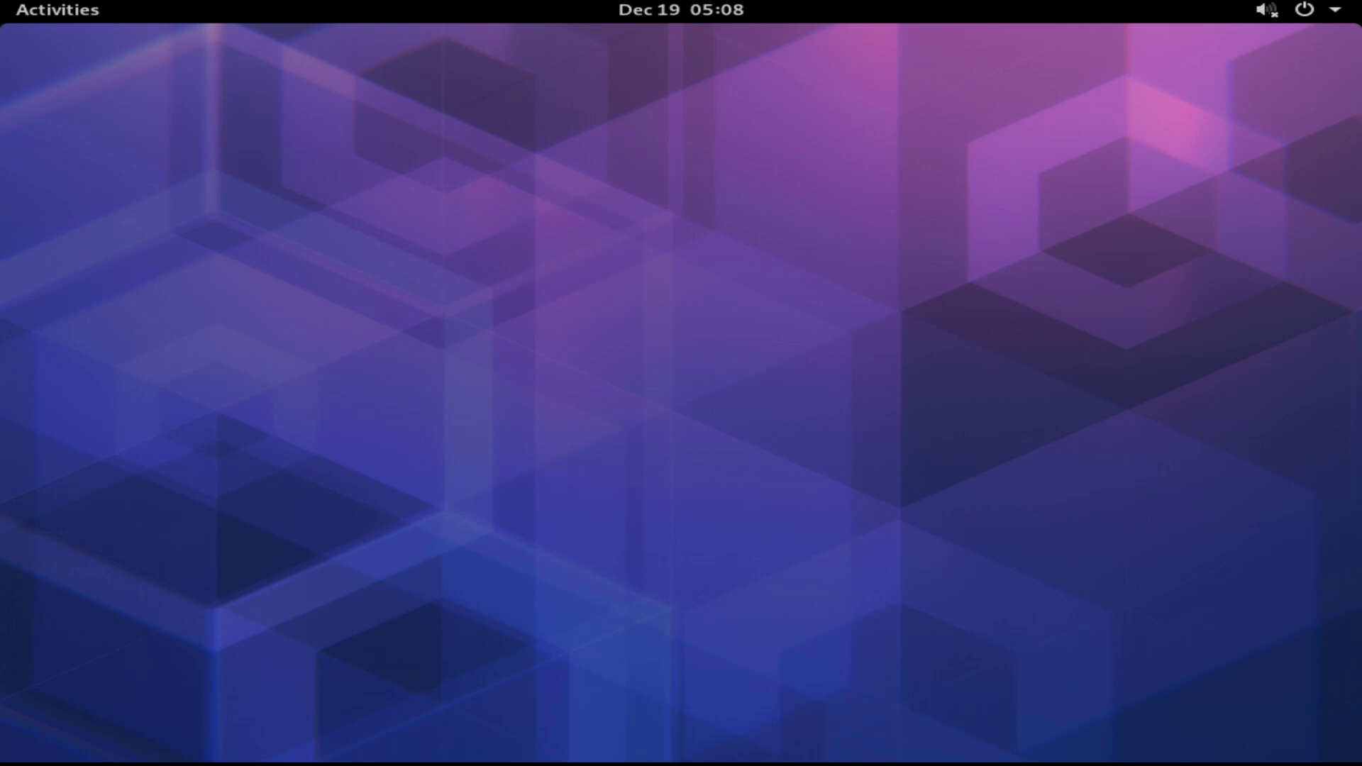
Step: Launch GNOME Terminal by searching 'ter' in the Activities overview
key("super")
type("ter")
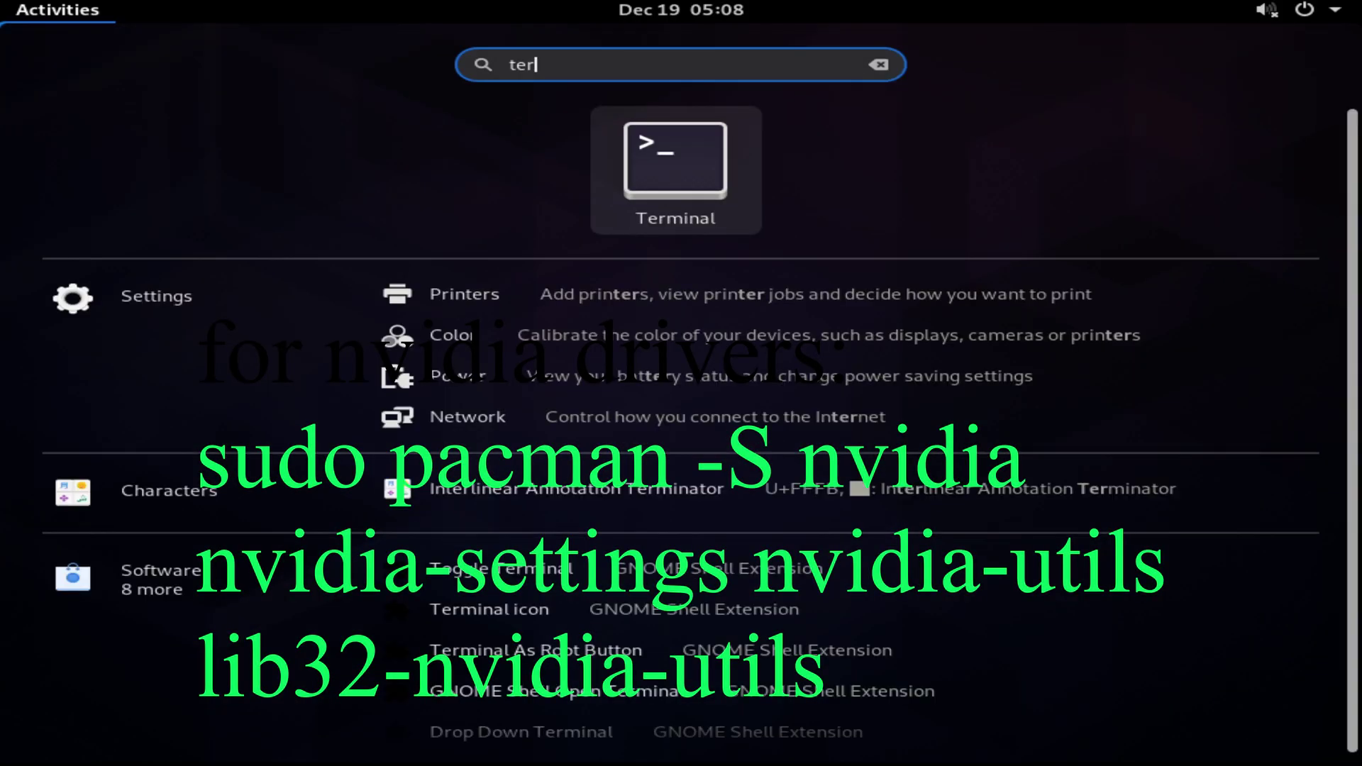
key("Return")
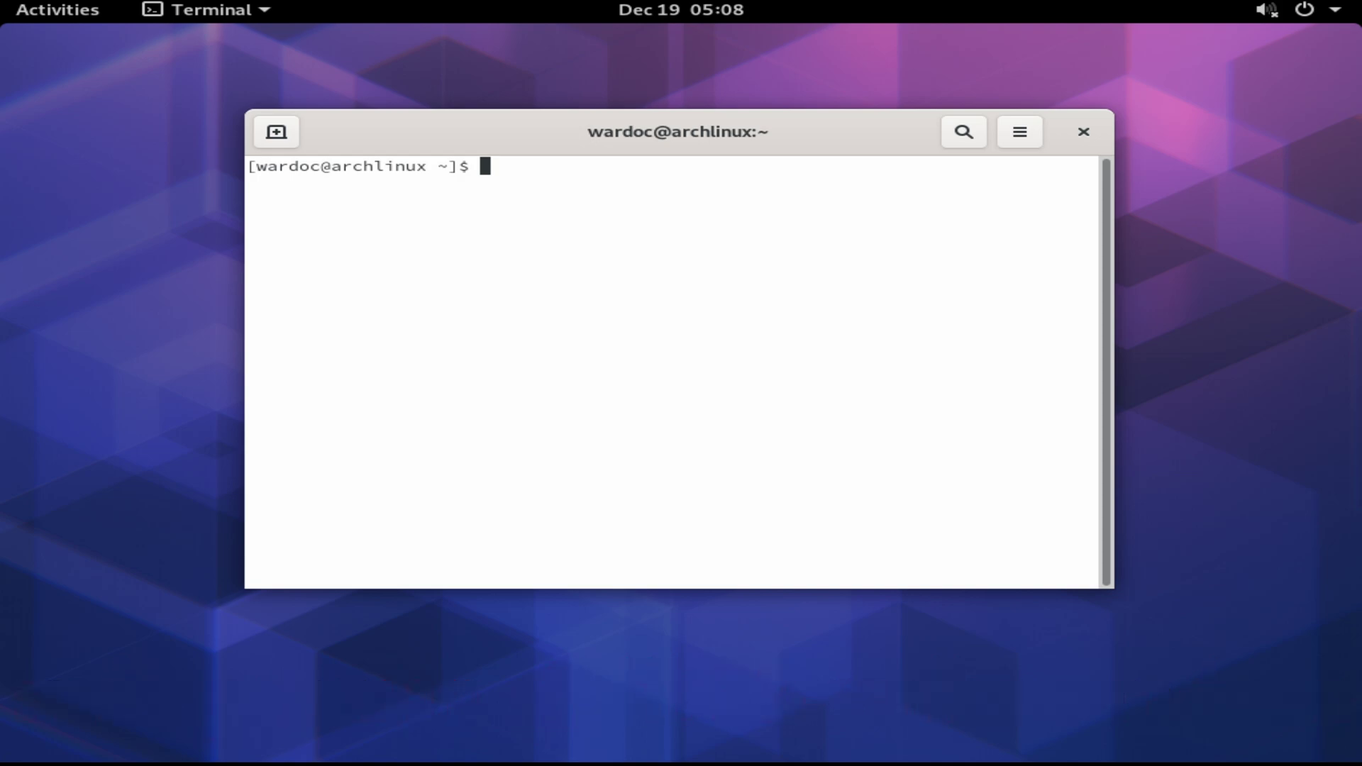
Step: Run sudo pacman -S plex, entering the account password; the package is not found
type("sudo pacman -S")
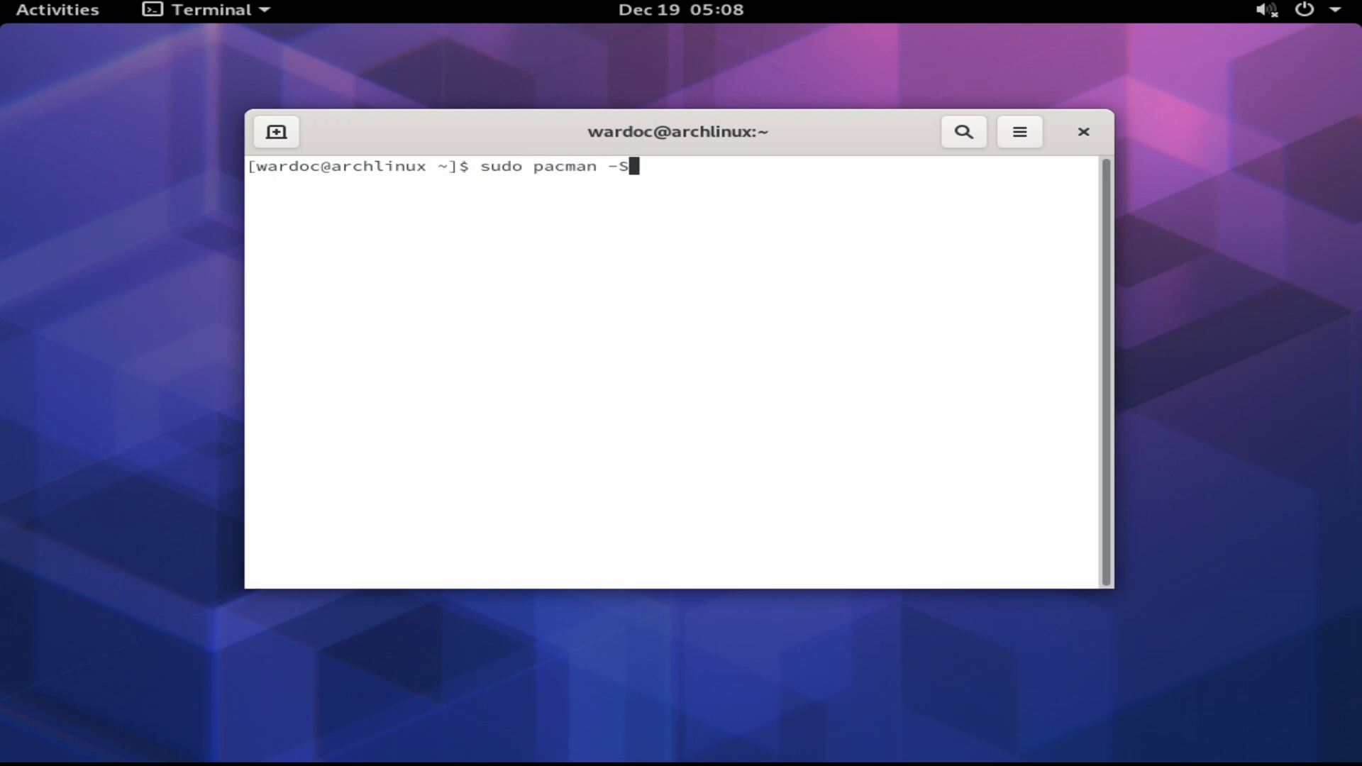
type(" plex")
key("Return")
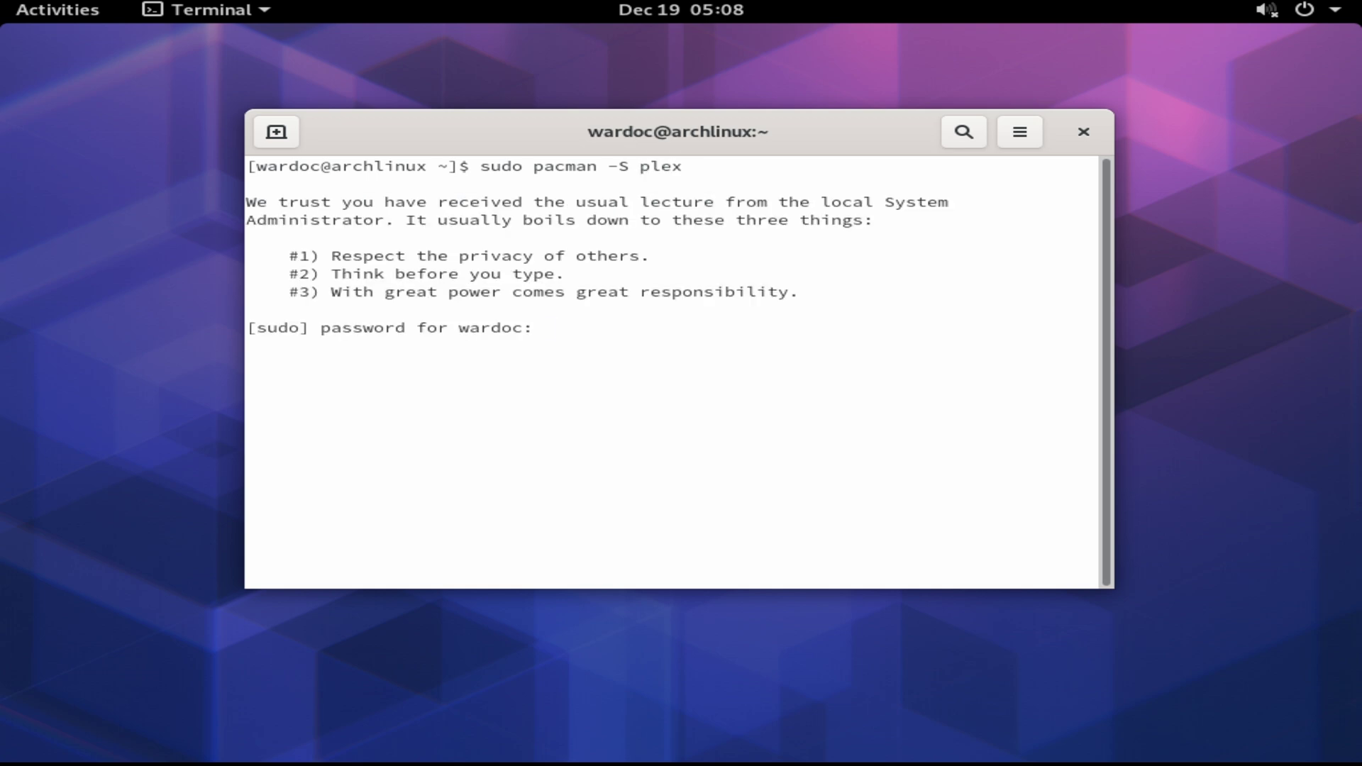
key("Return")
Step: Retry the install as plex-media-server, fixing the misspelt package name
key("Up")
type("-me")
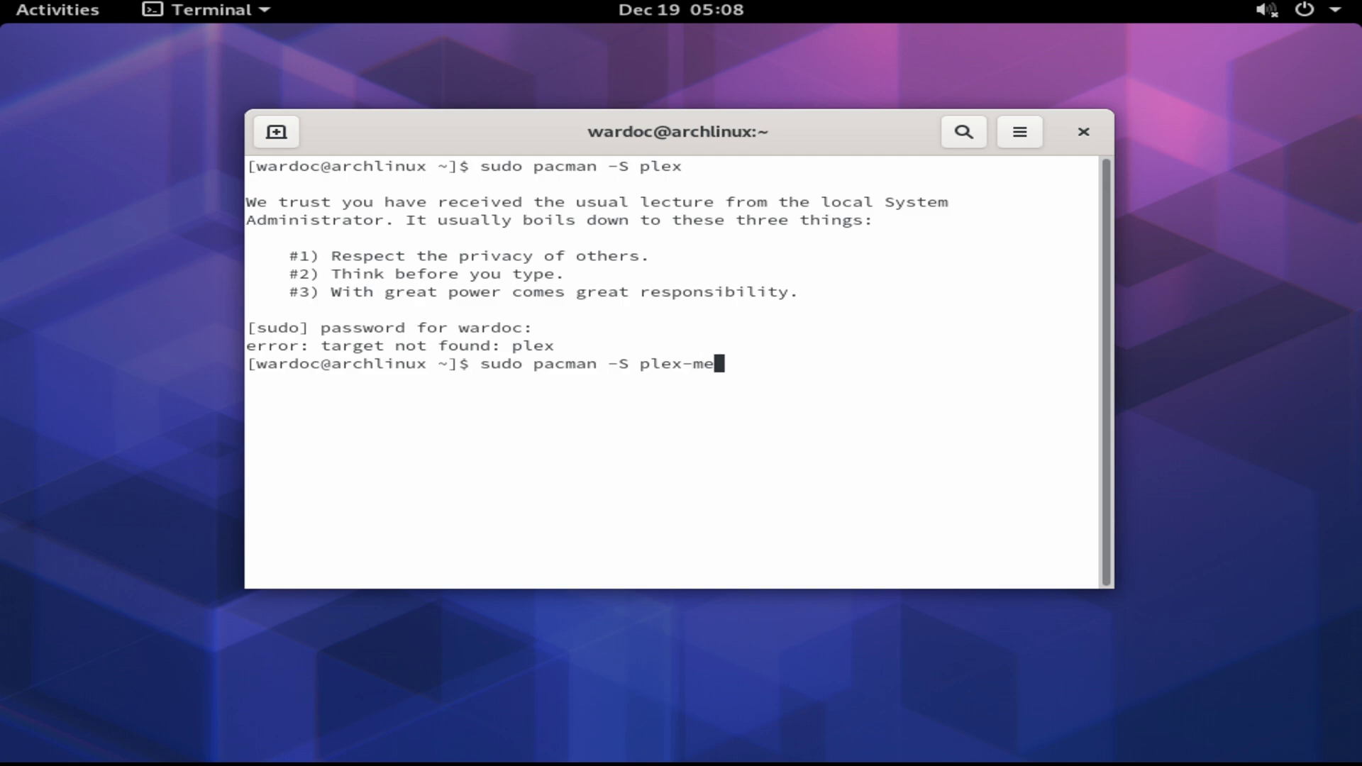
type("dia-servber")
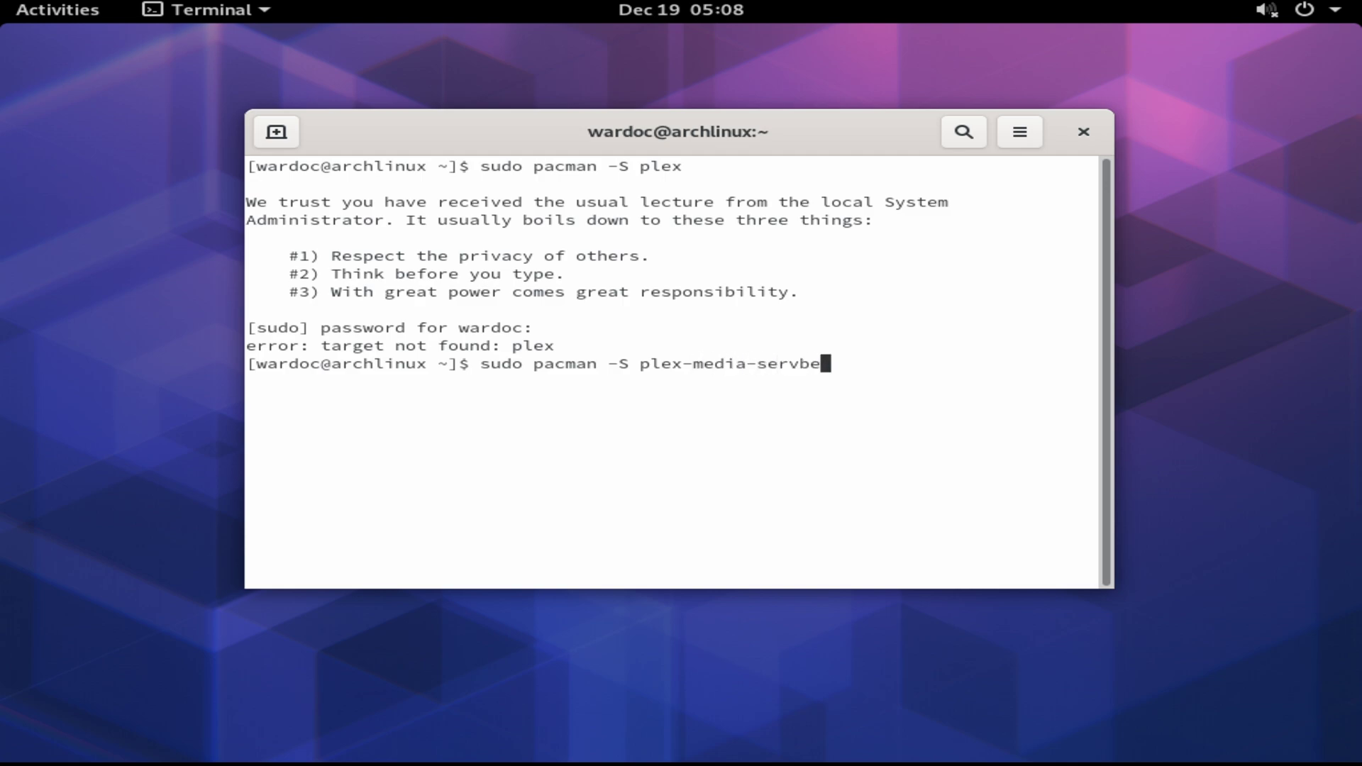
key("Return")
key("Up")
key("BackSpace")
key("BackSpace")
key("BackSpace")
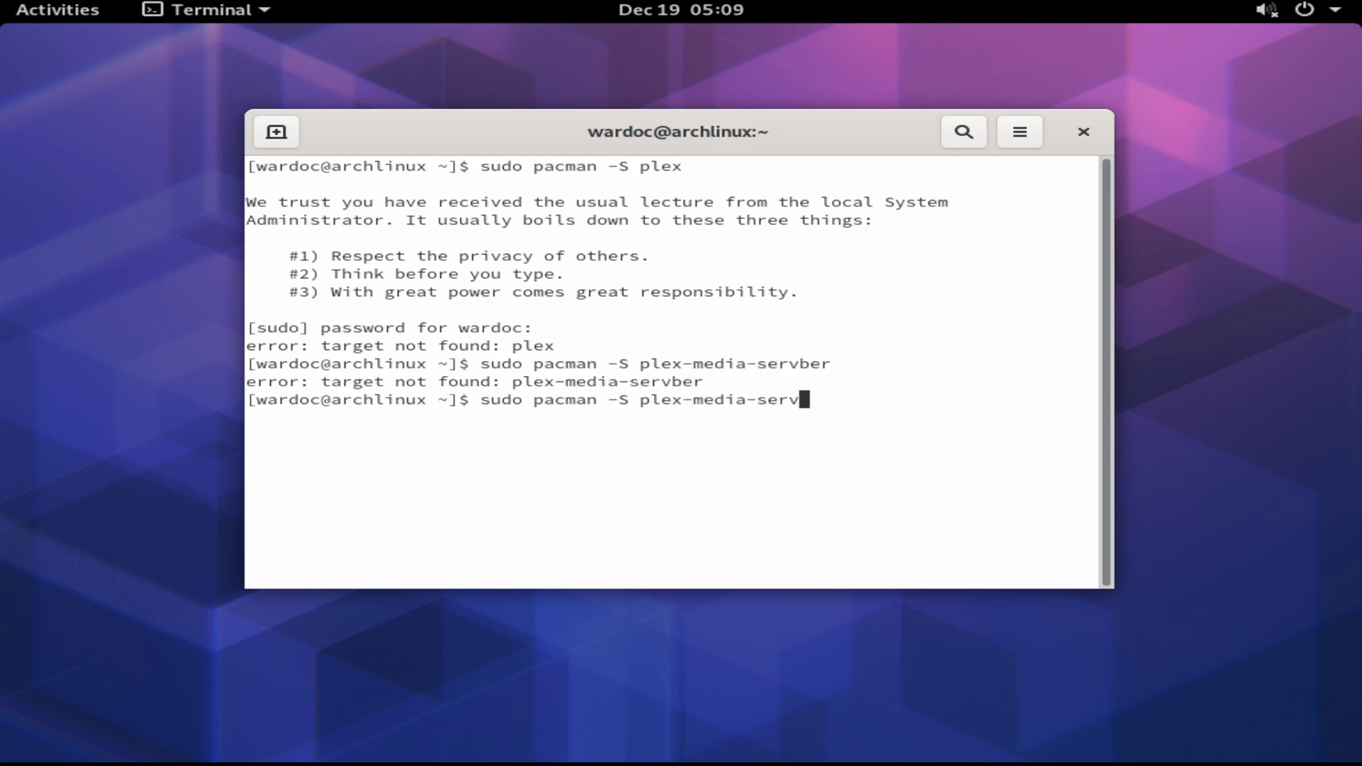
type("er")
key("Return")
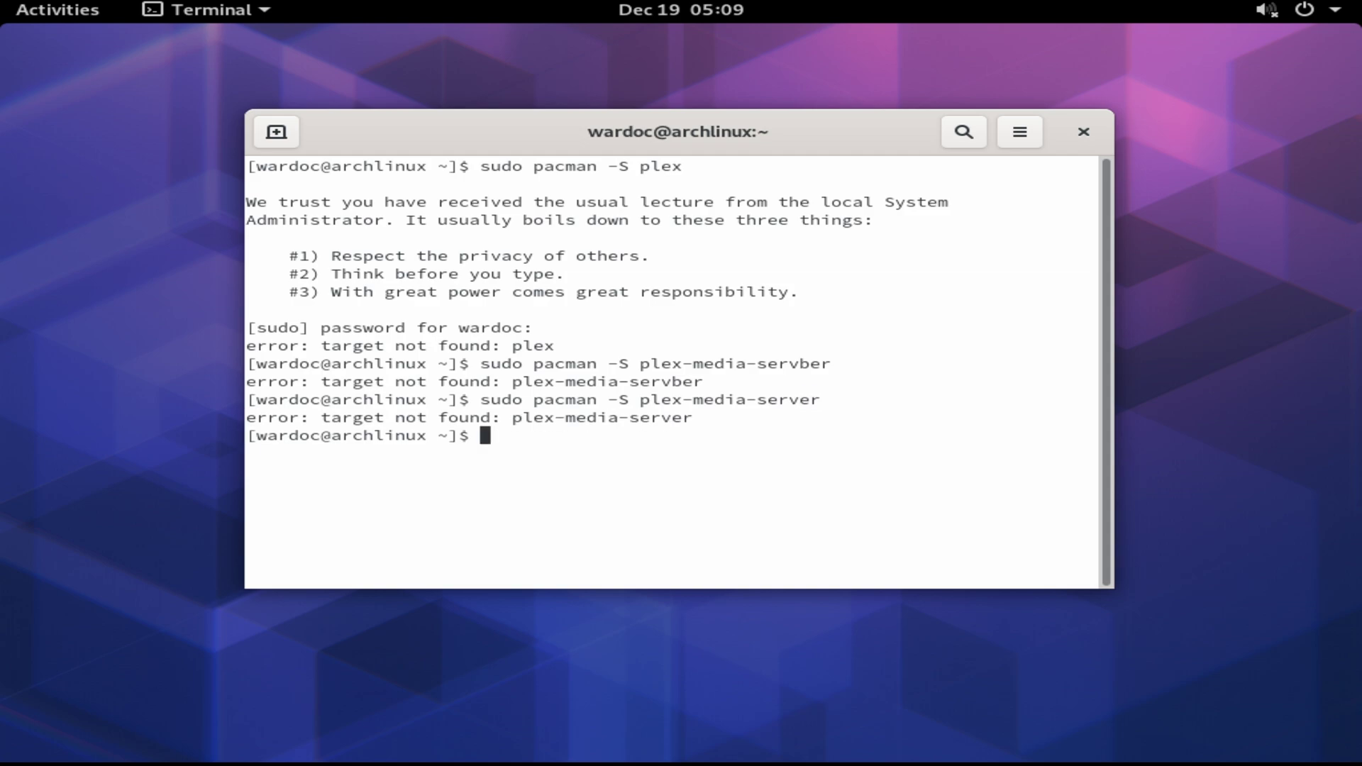
key("Up")
key("BackSpace")
key("BackSpace")
key("BackSpace")
key("BackSpace")
key("BackSpace")
key("BackSpace")
key("BackSpace")
key("BackSpace")
key("BackSpace")
key("BackSpace")
key("BackSpace")
key("BackSpace")
key("BackSpace")
key("BackSpace")
key("BackSpace")
key("BackSpace")
key("BackSpace")
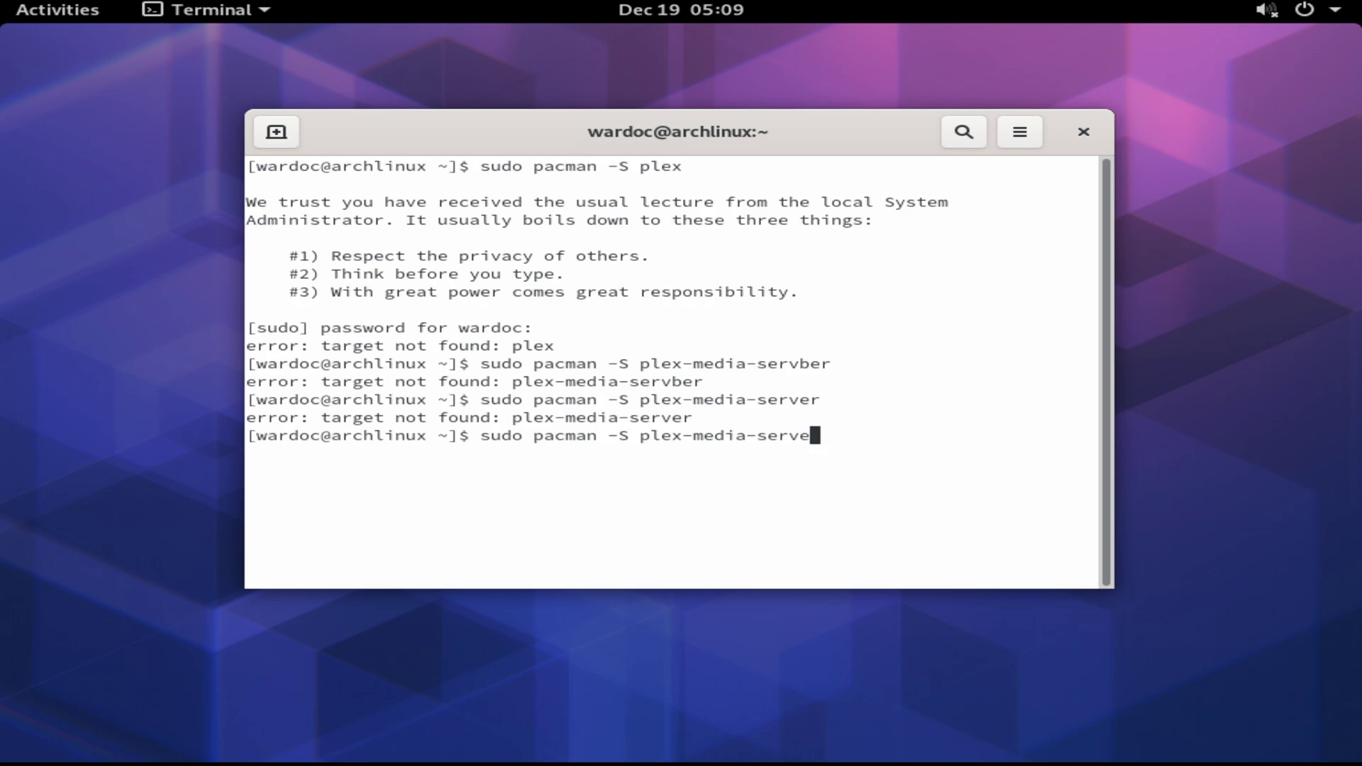